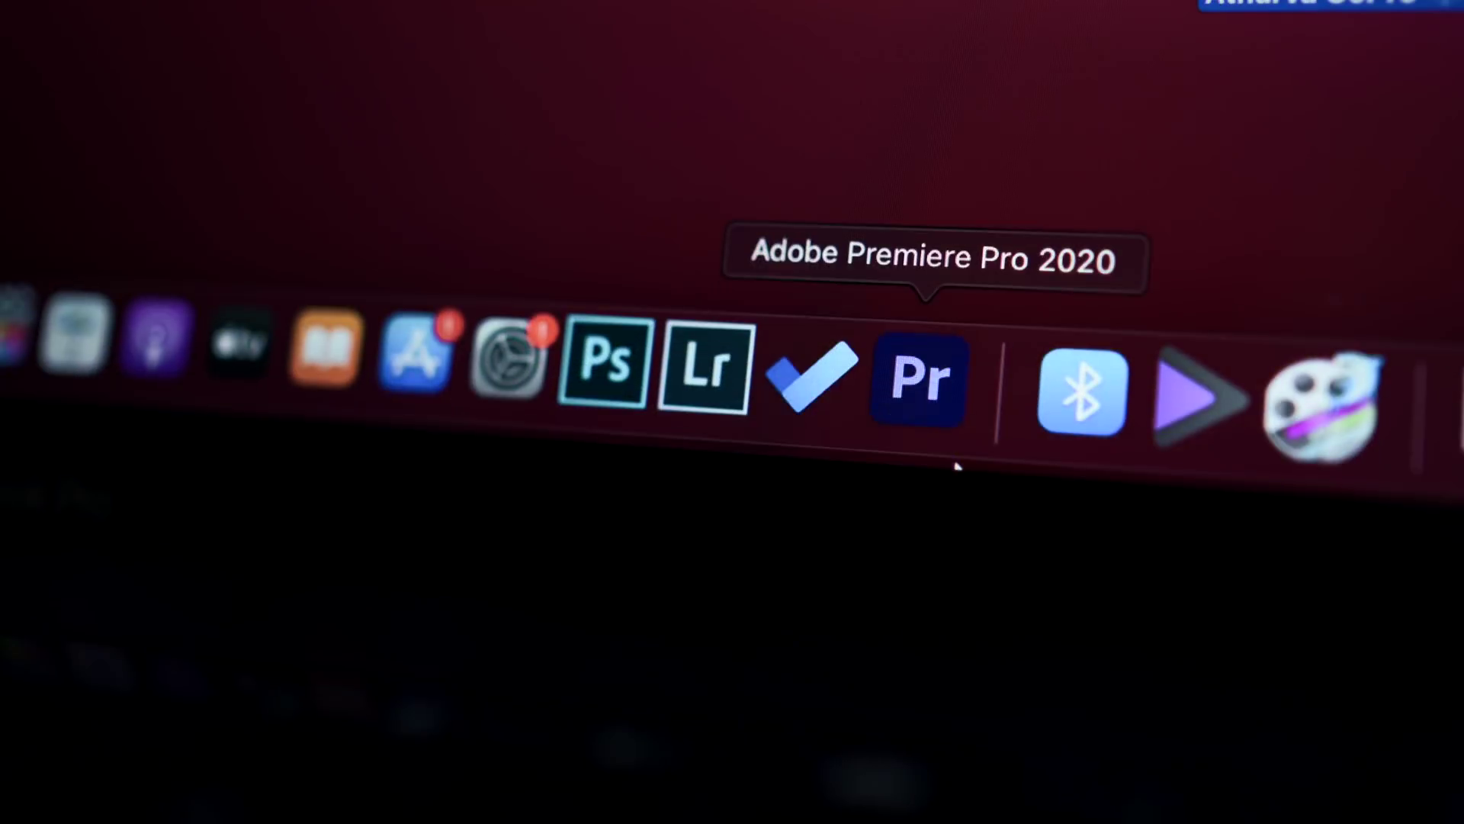
Launch Premiere Pro from the Dock and wait for the Home screen with recent projects.
left_click(943, 443)
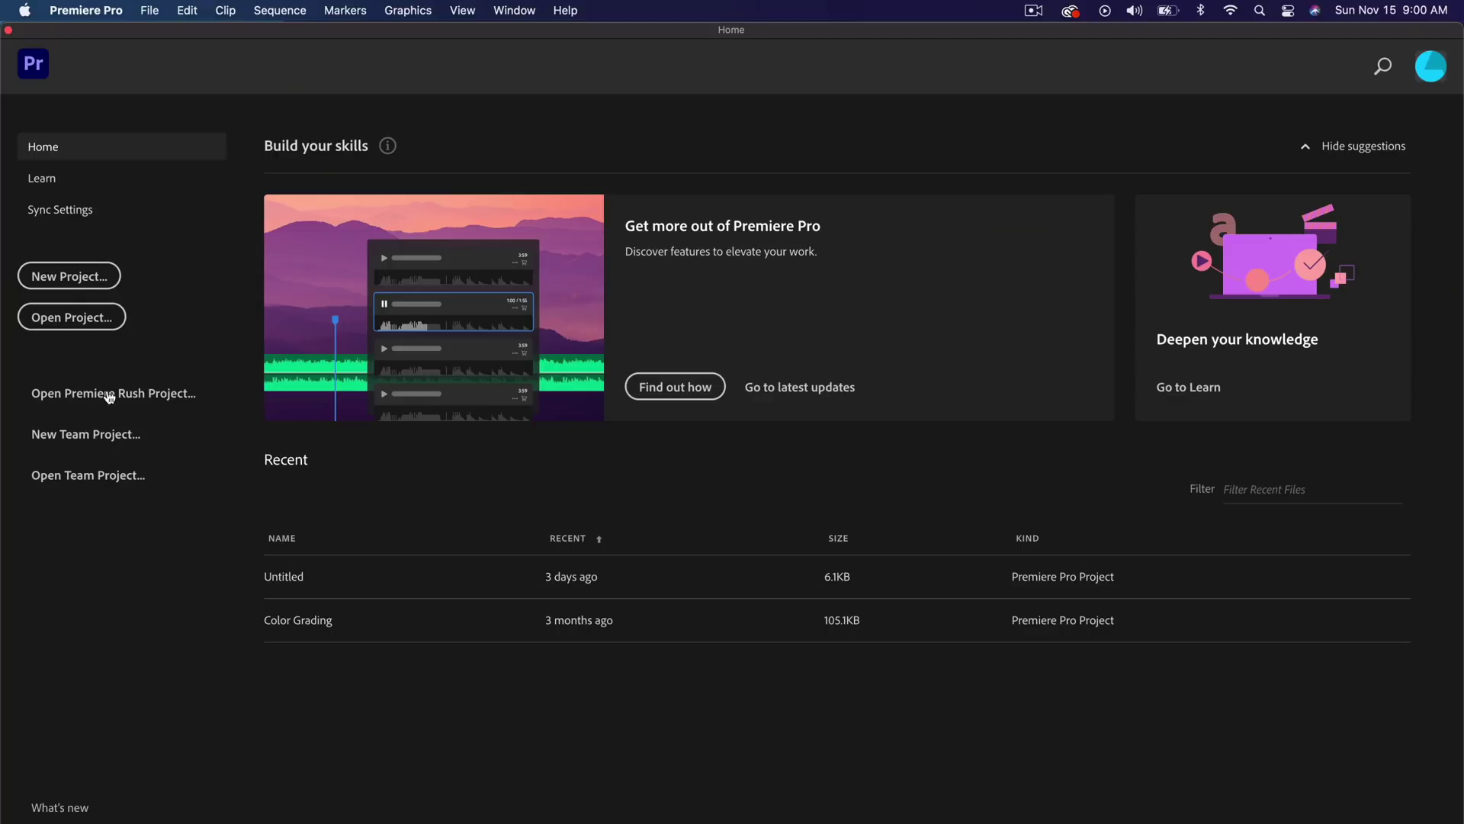
Create a new project named 'Premiere Pro for Beginners'.
left_click(72, 276)
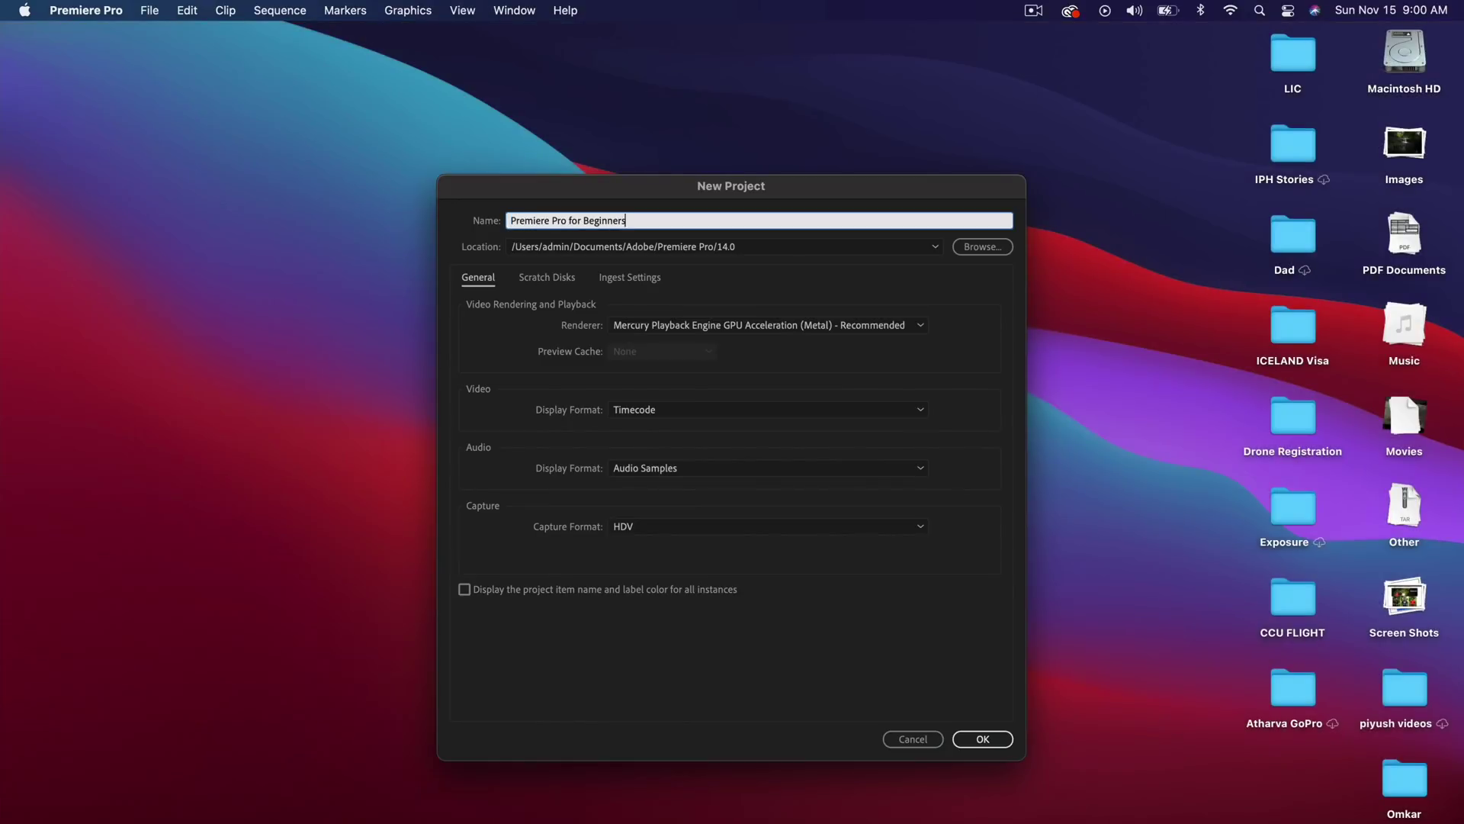
left_click(547, 277)
left_click(479, 277)
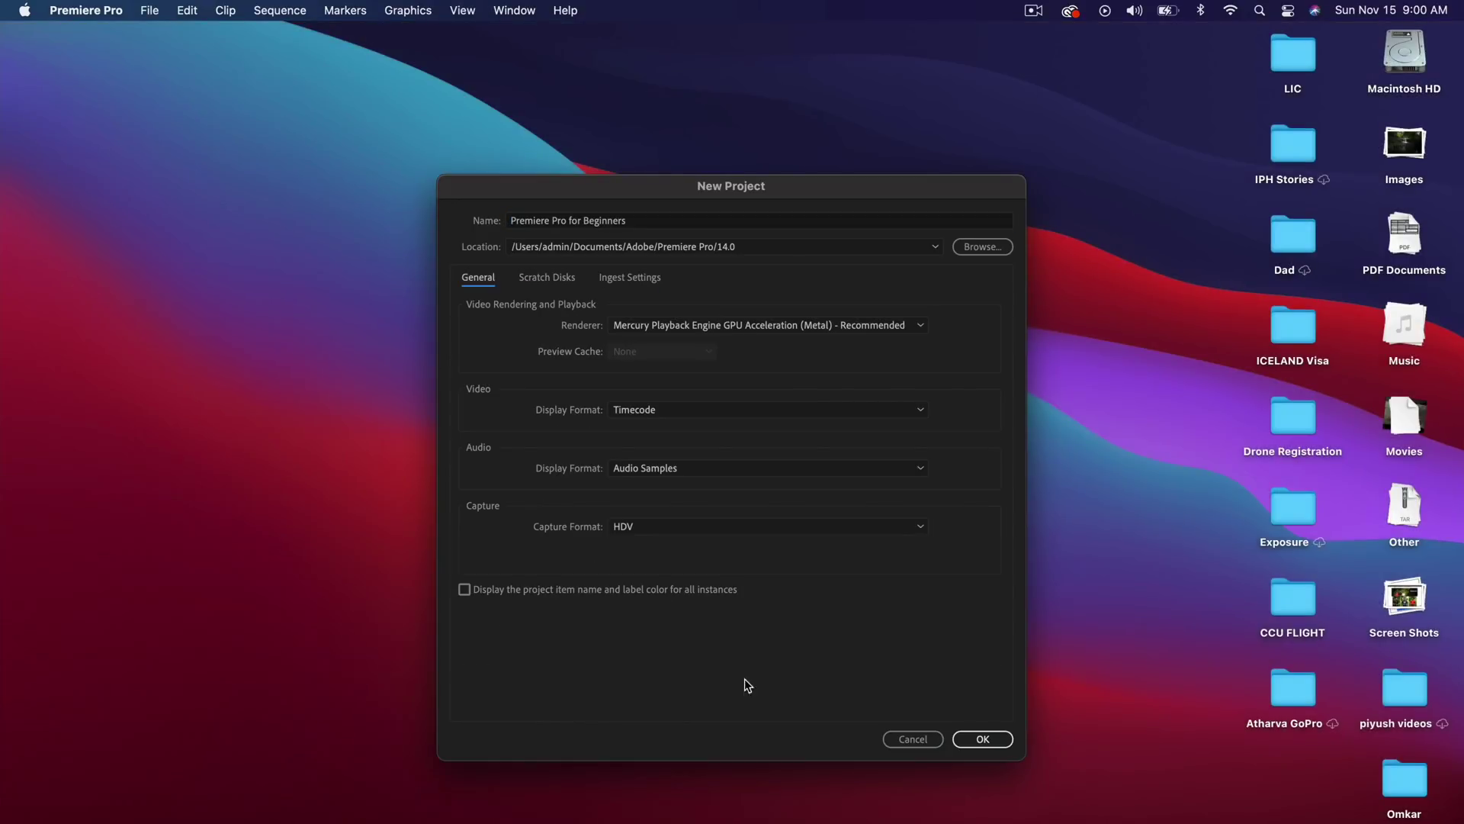
left_click(1001, 746)
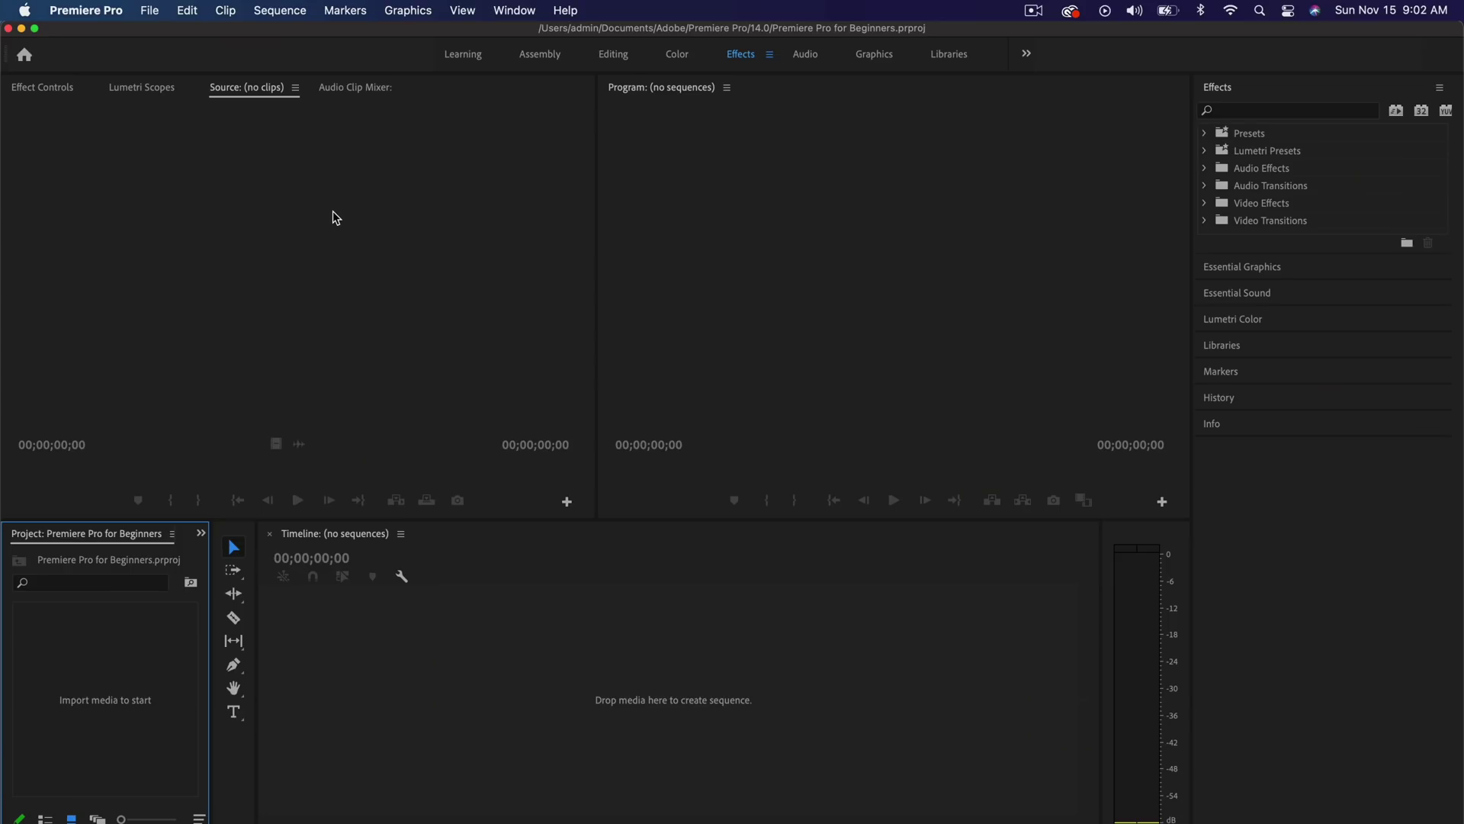
Import the Day1, Day2 and Day3 folders from the Lumix S5 directory.
left_click(150, 11)
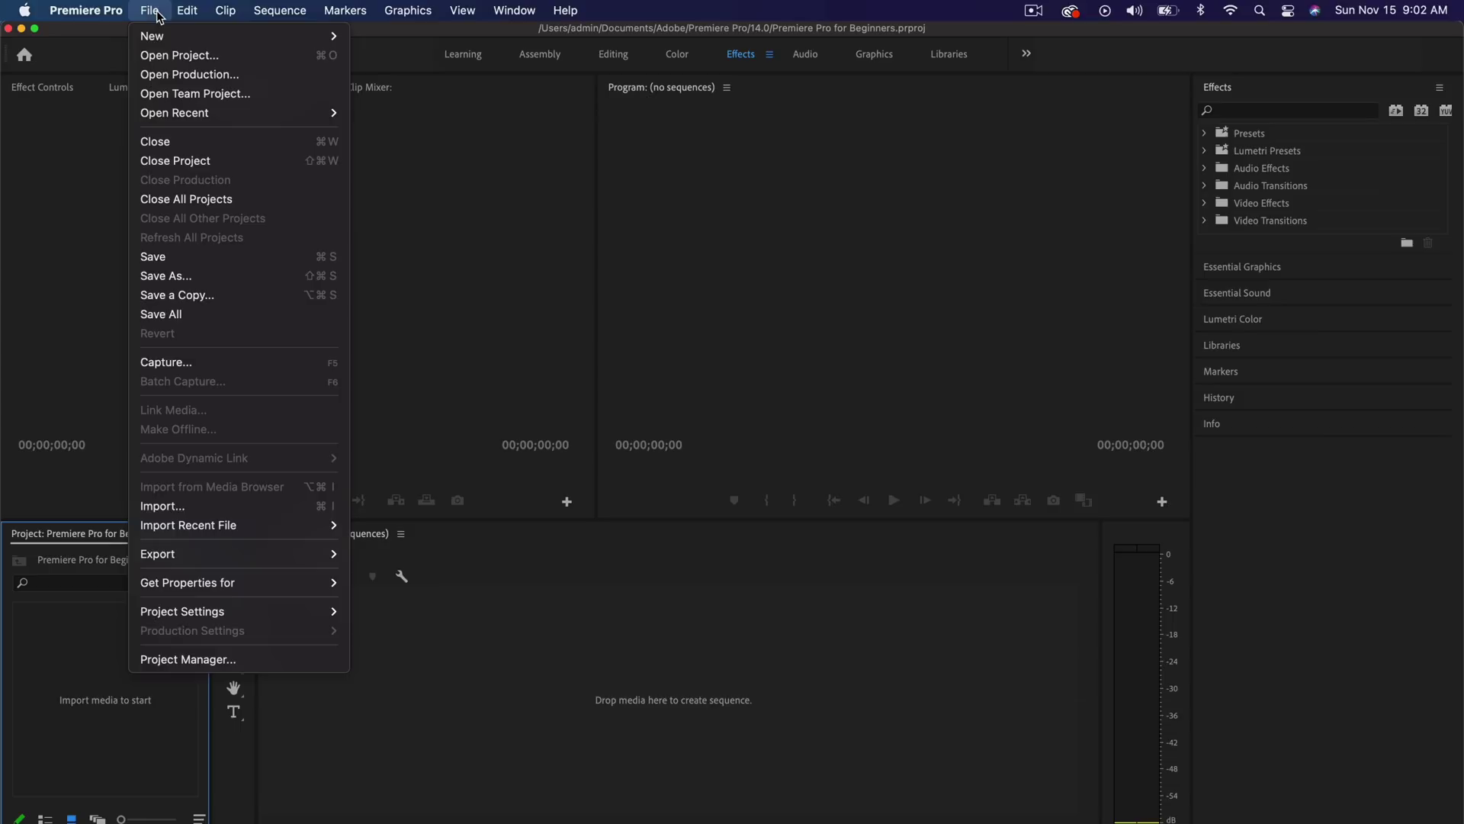
left_click(162, 505)
double_click(562, 244)
left_click_drag(533, 248, 1041, 280)
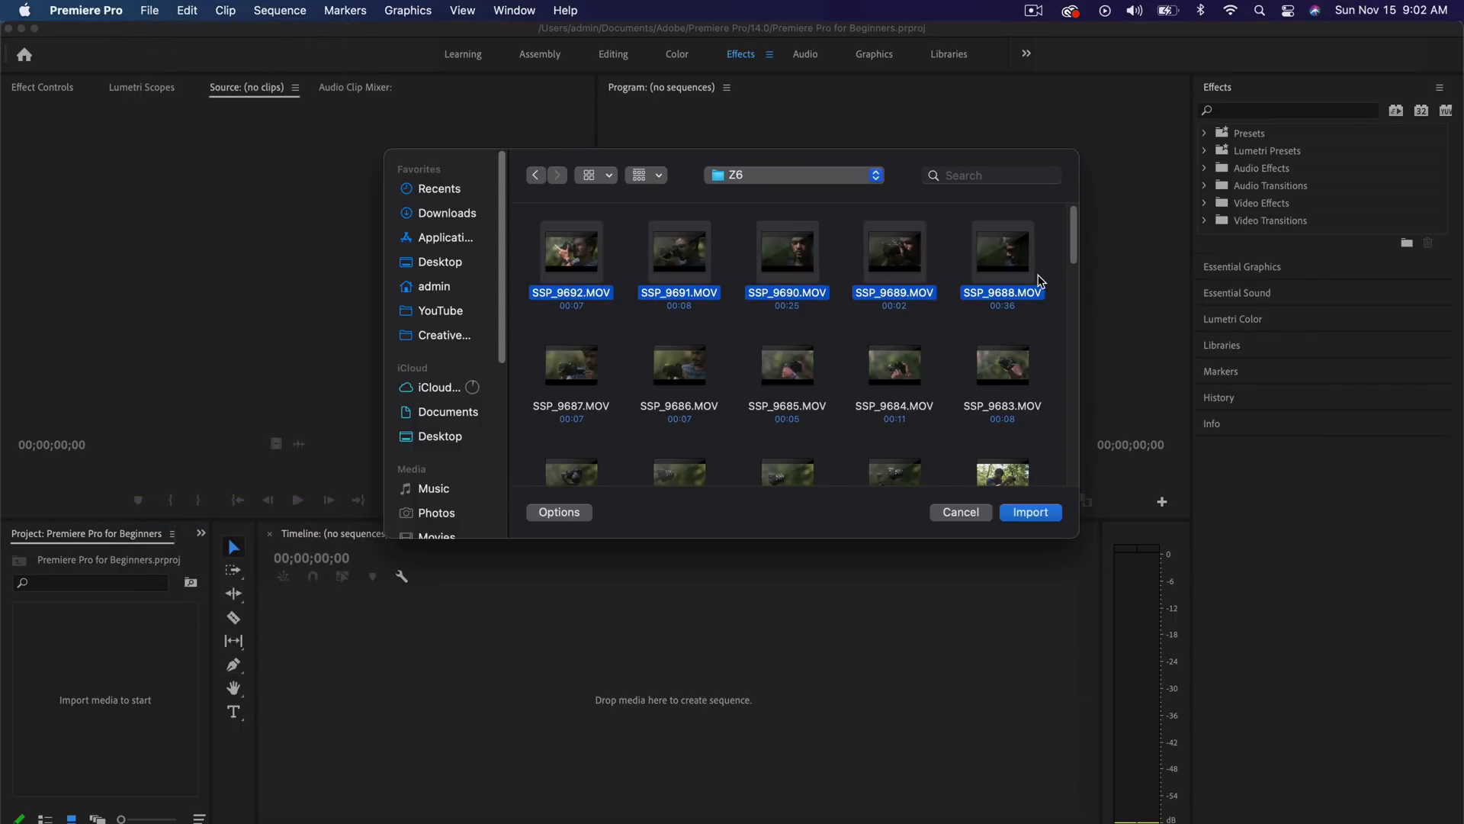
left_click(538, 176)
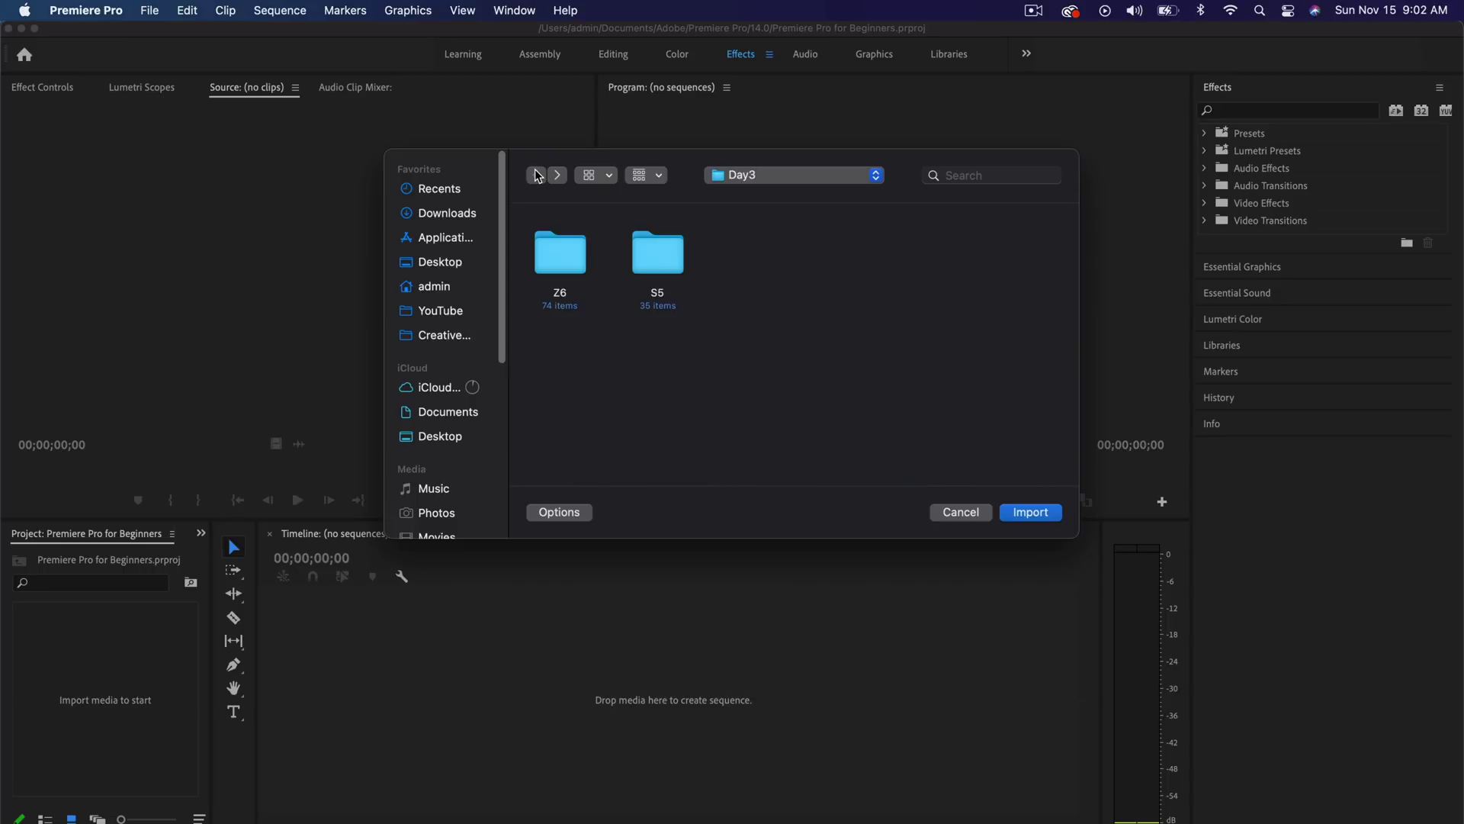
left_click(756, 180)
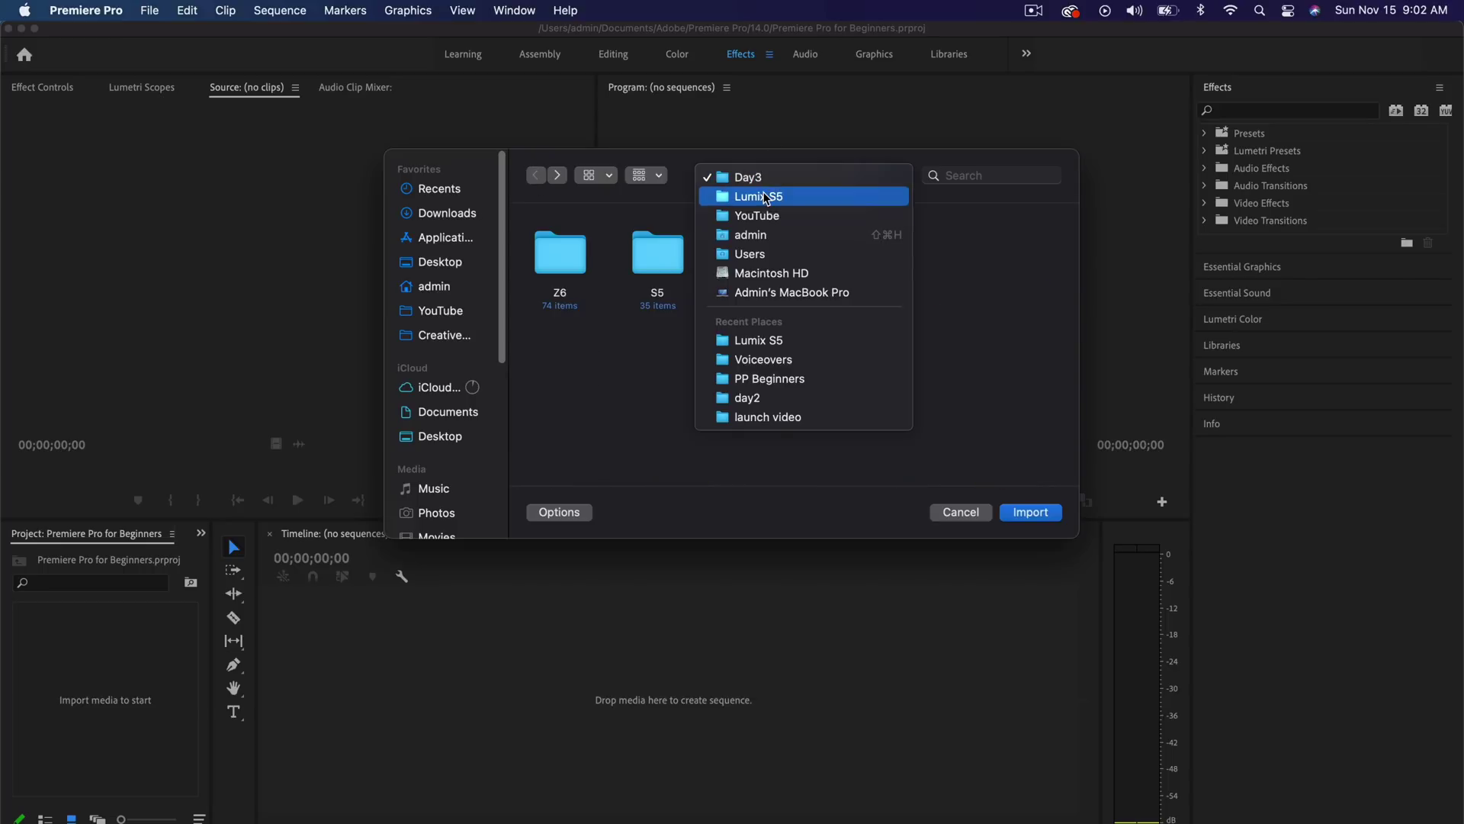
left_click(762, 196)
left_click_drag(564, 336, 760, 284)
left_click(1025, 512)
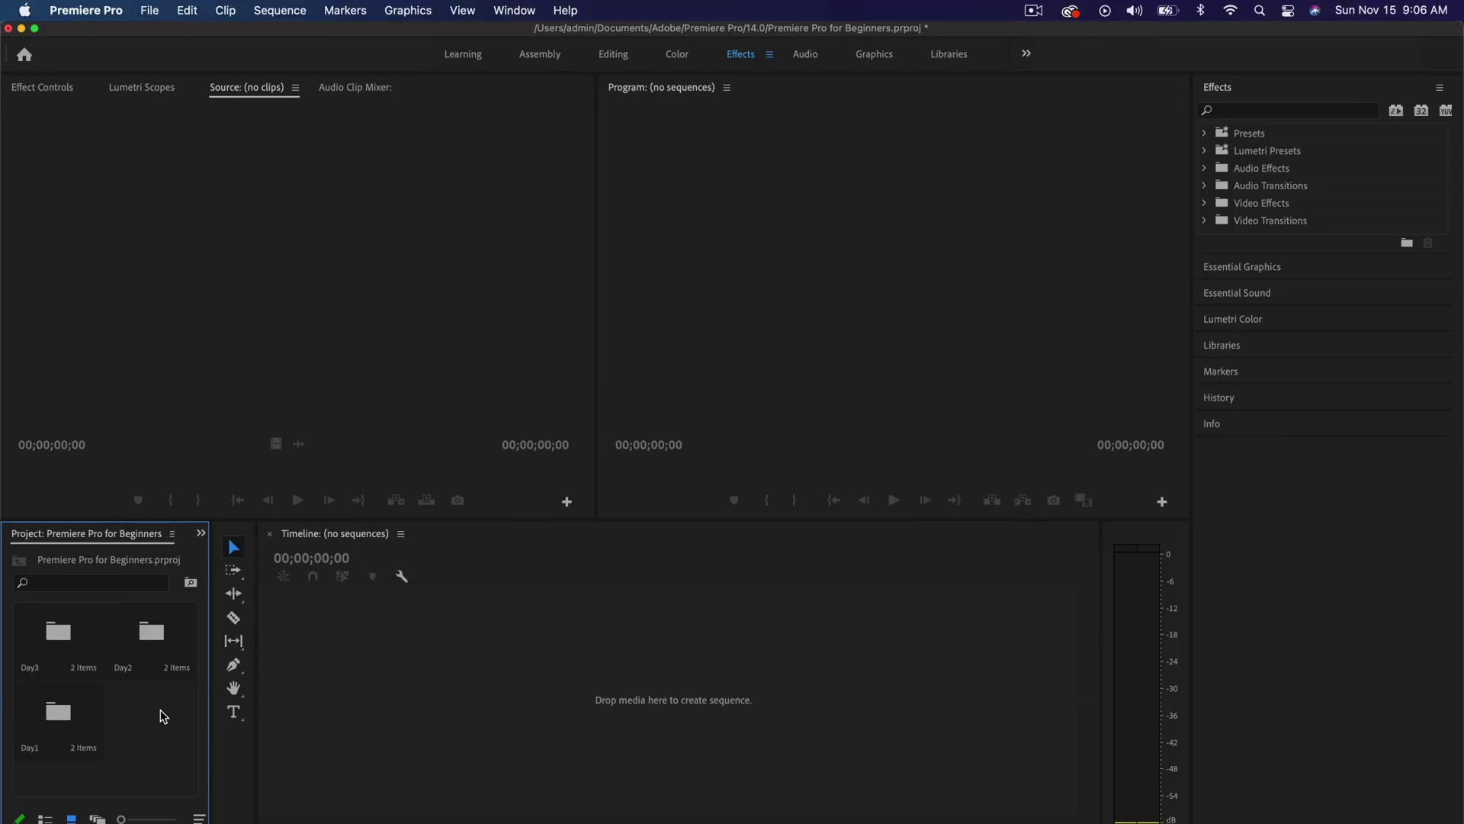
Group four clips from Day1's Z 6 bin into a new bin named 'B-Roll'.
double_click(79, 723)
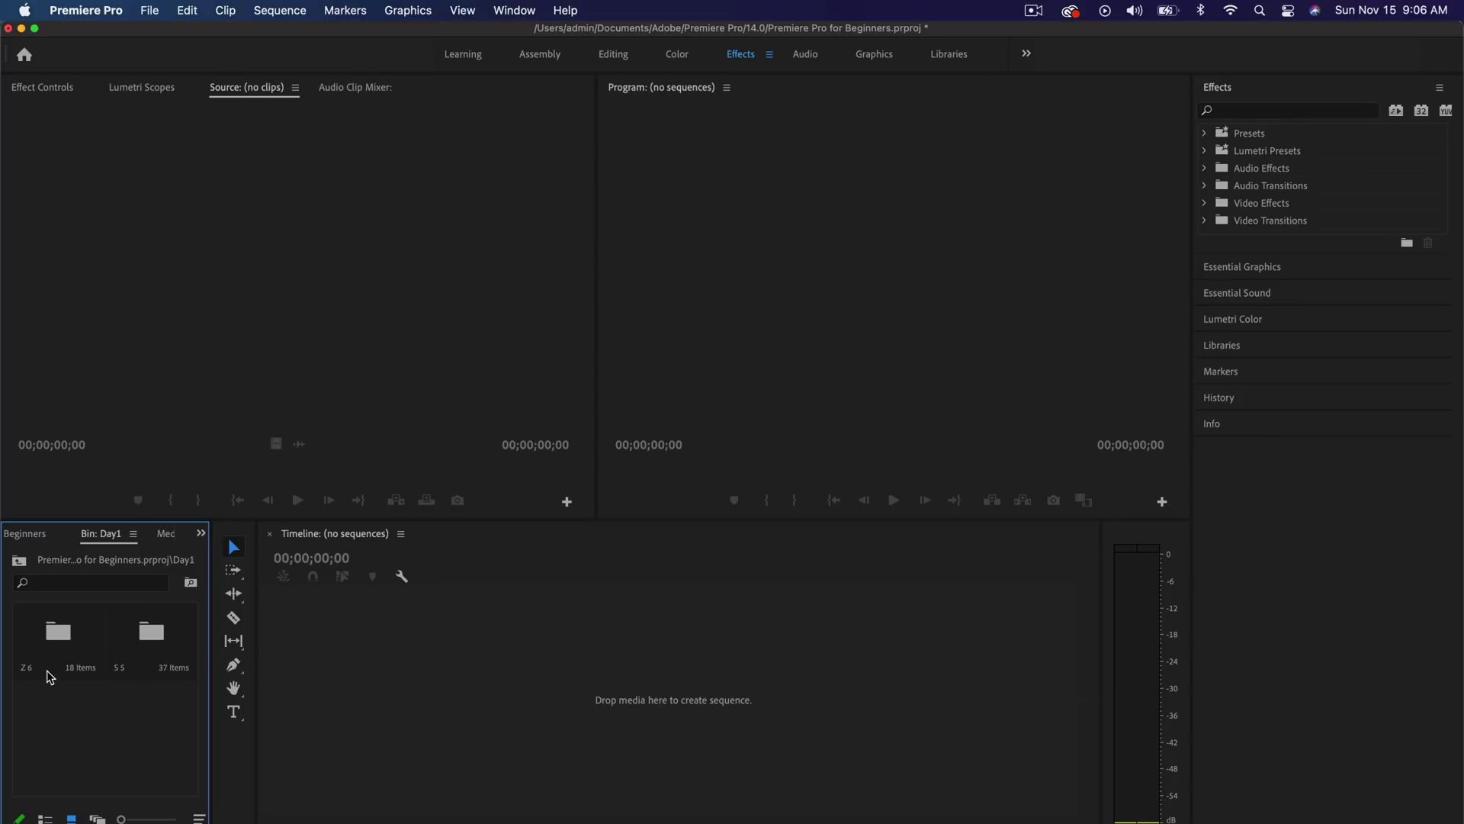
double_click(59, 633)
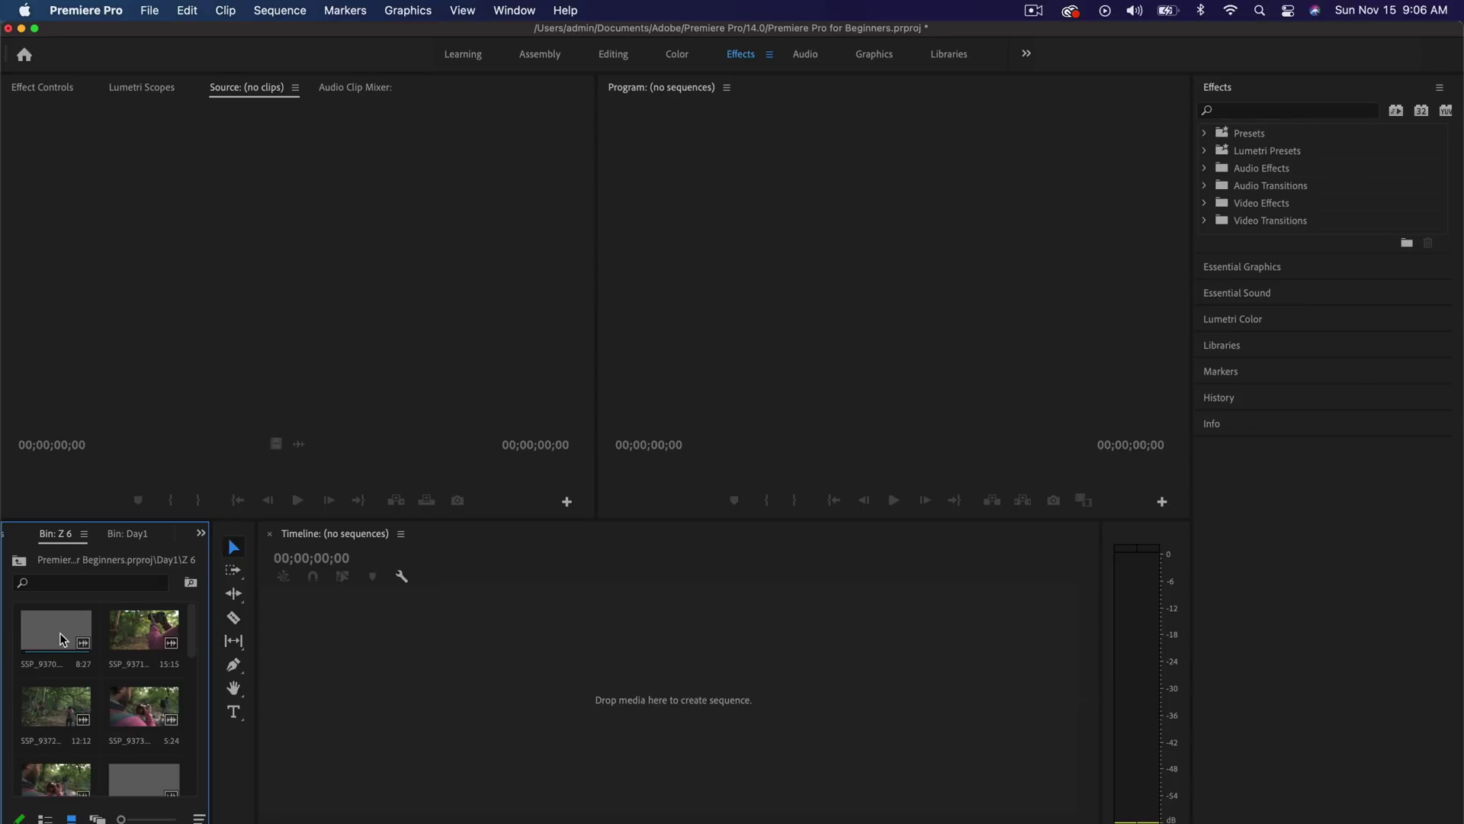
left_click(42, 633)
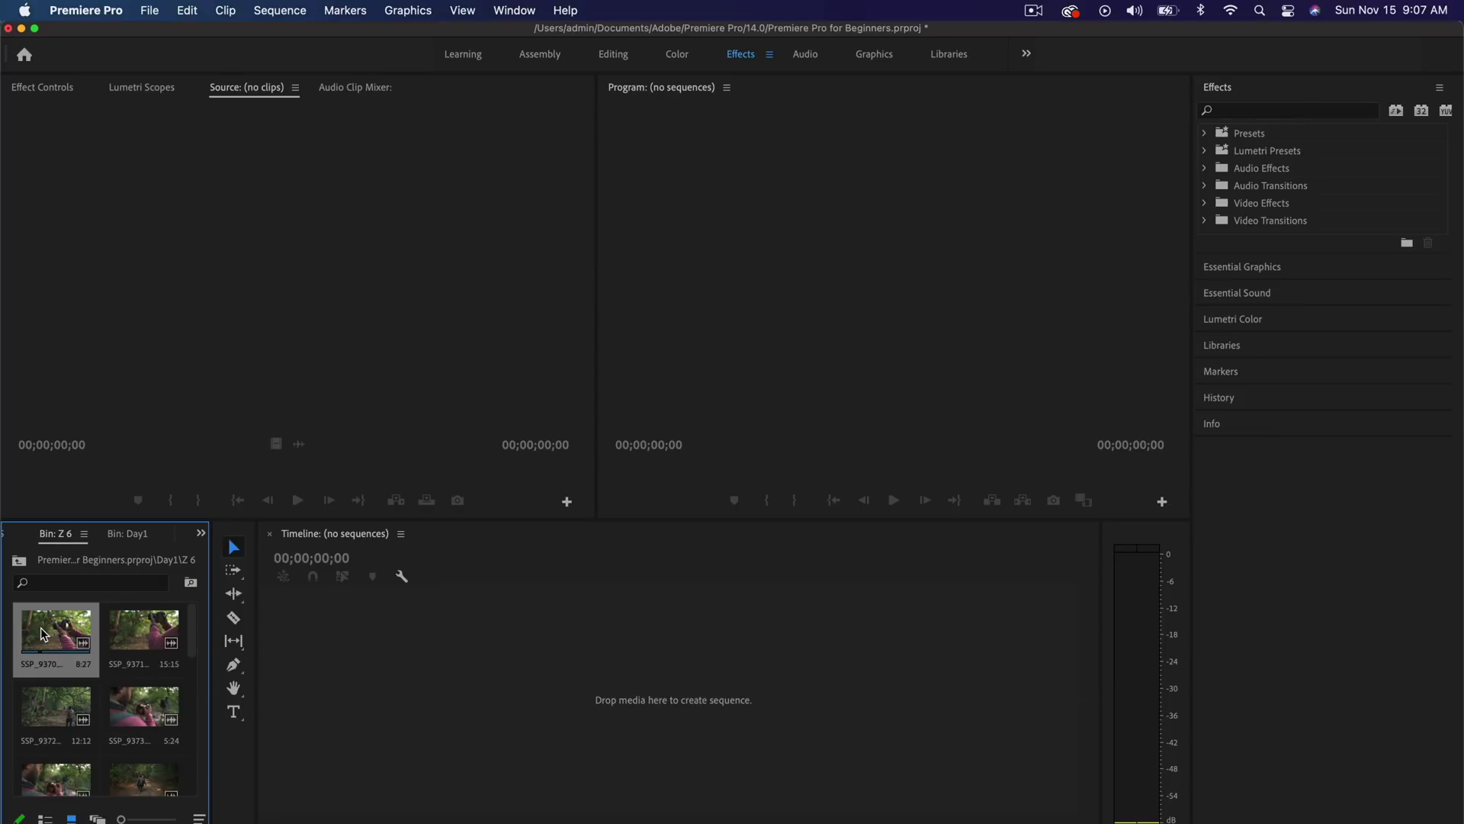
left_click(150, 631, "super")
left_click(146, 708, "super")
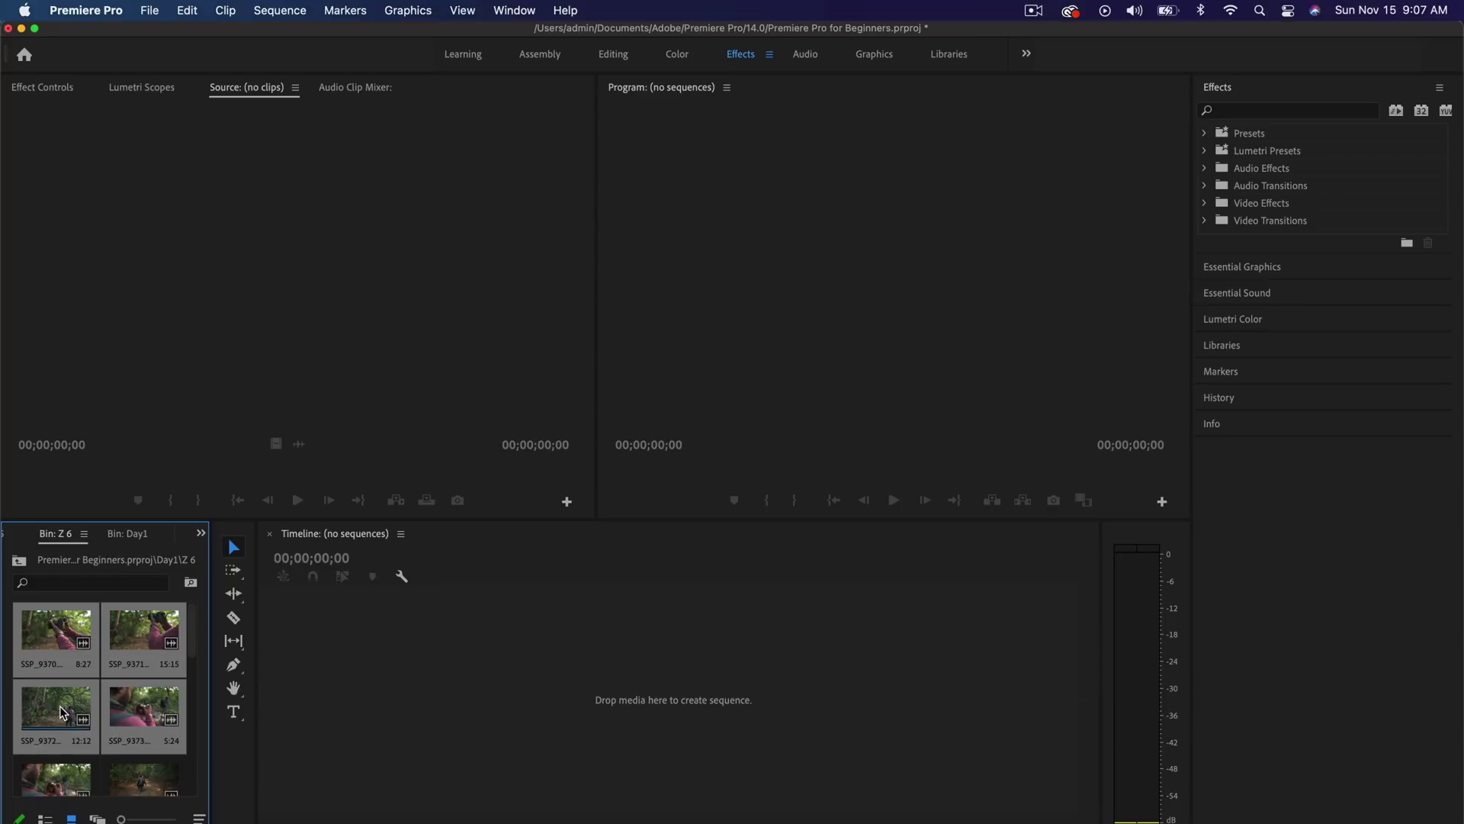
right_click(59, 707)
left_click(127, 493)
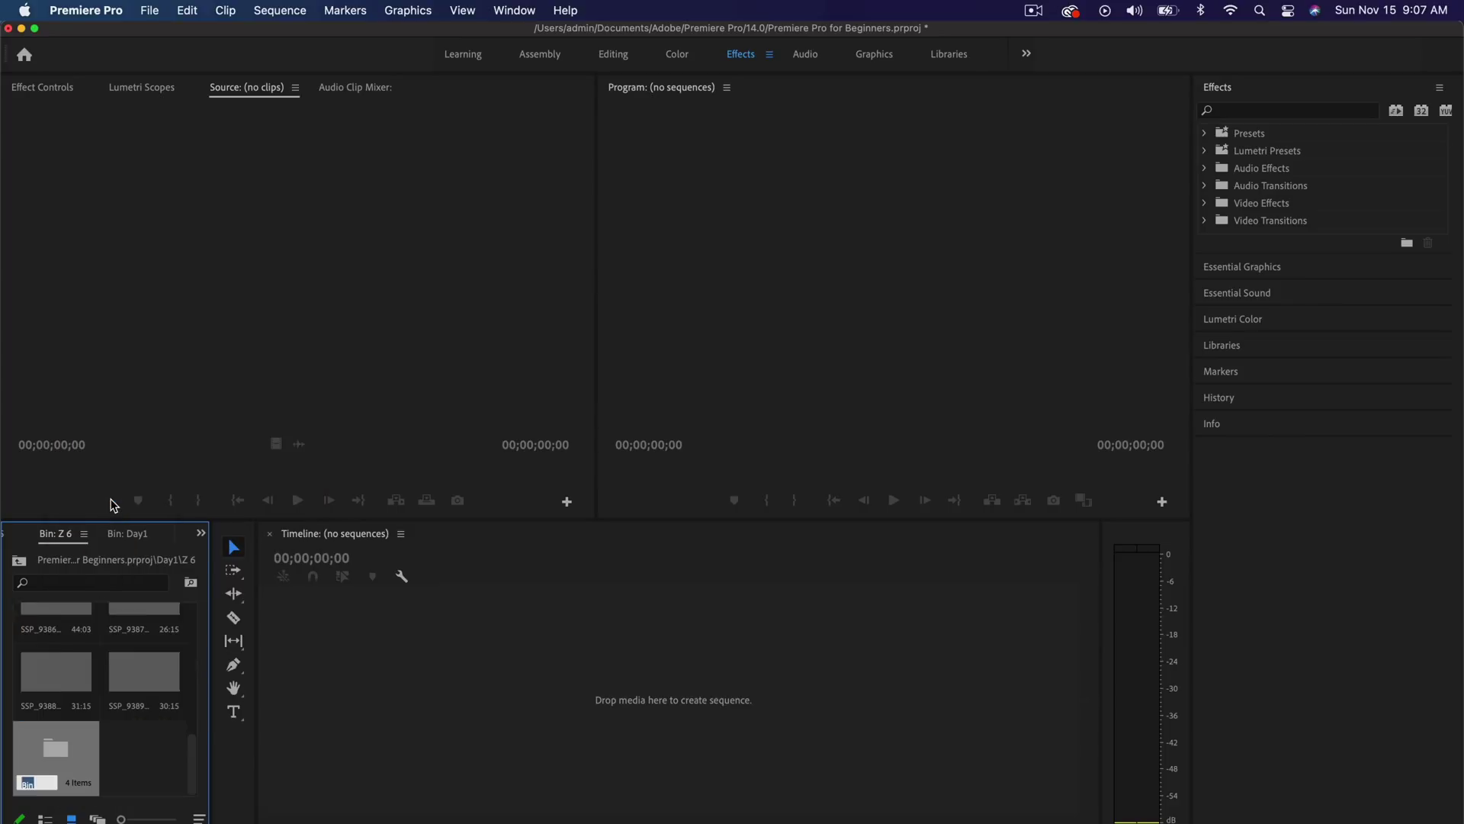
type("B-Roll")
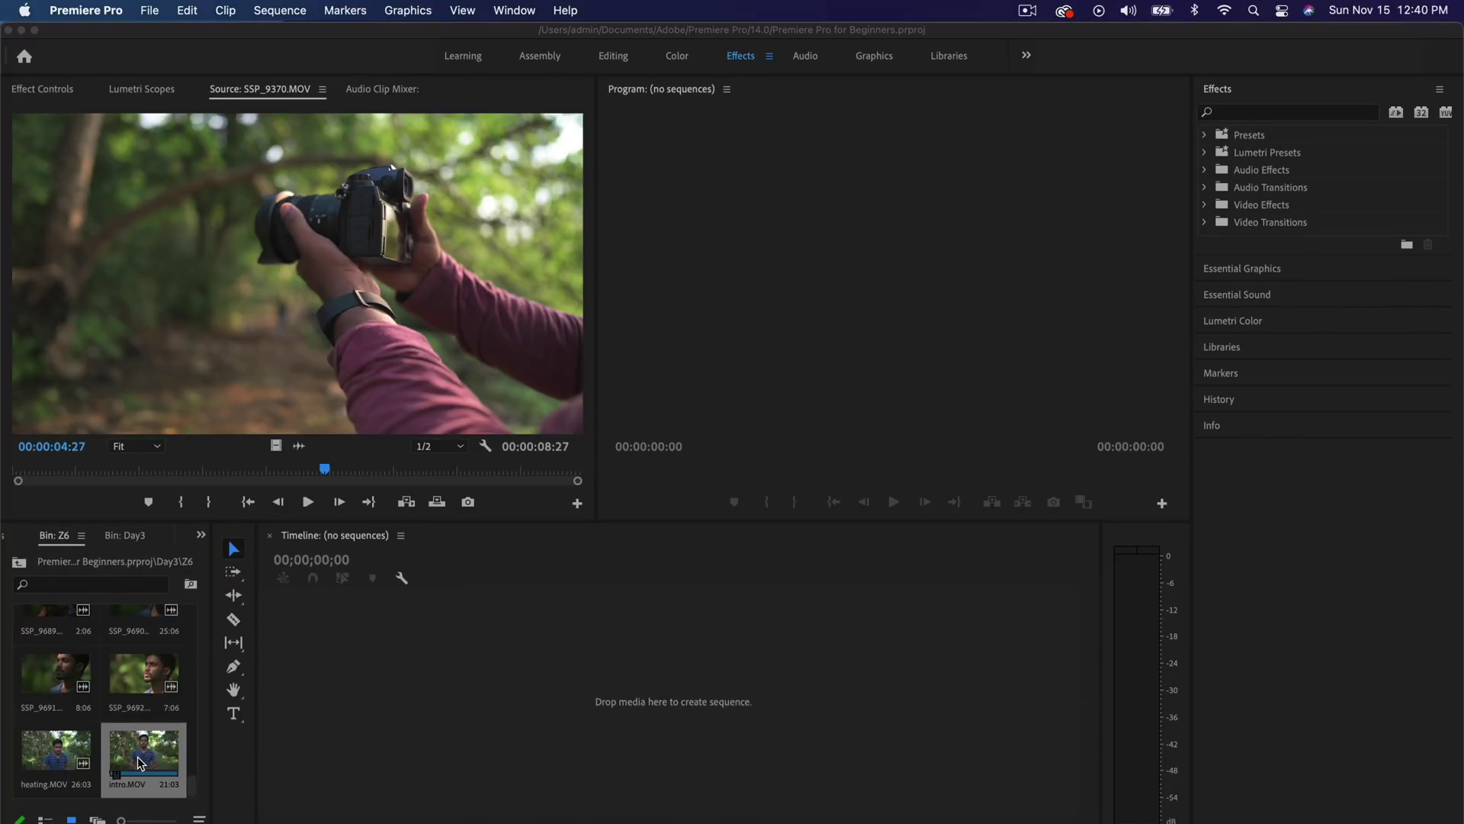
Create an 'intro' sequence from intro.MOV and fit it in the timeline.
left_click_drag(140, 763, 220, 734)
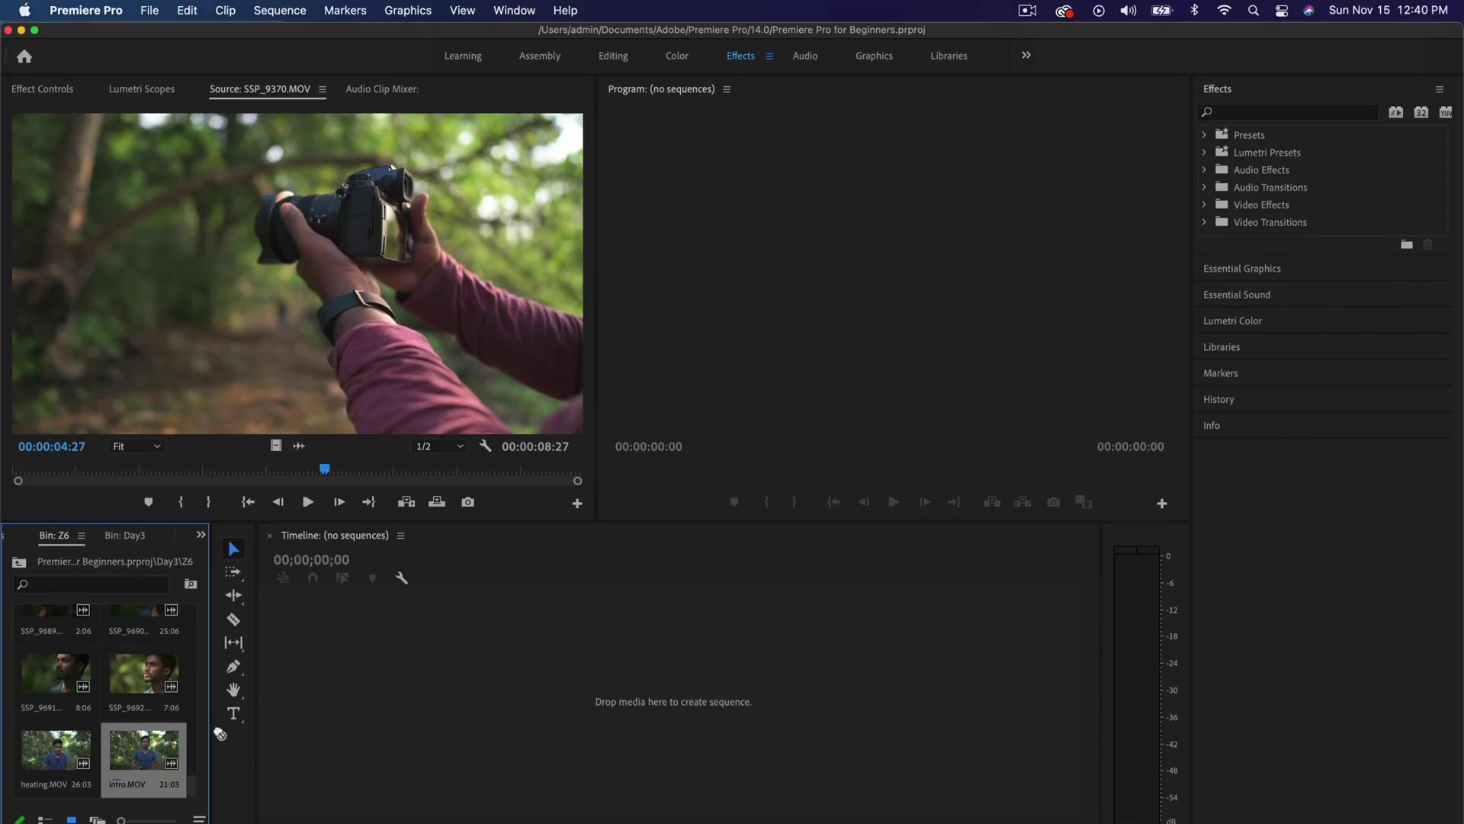
left_click_drag(284, 689, 284, 689)
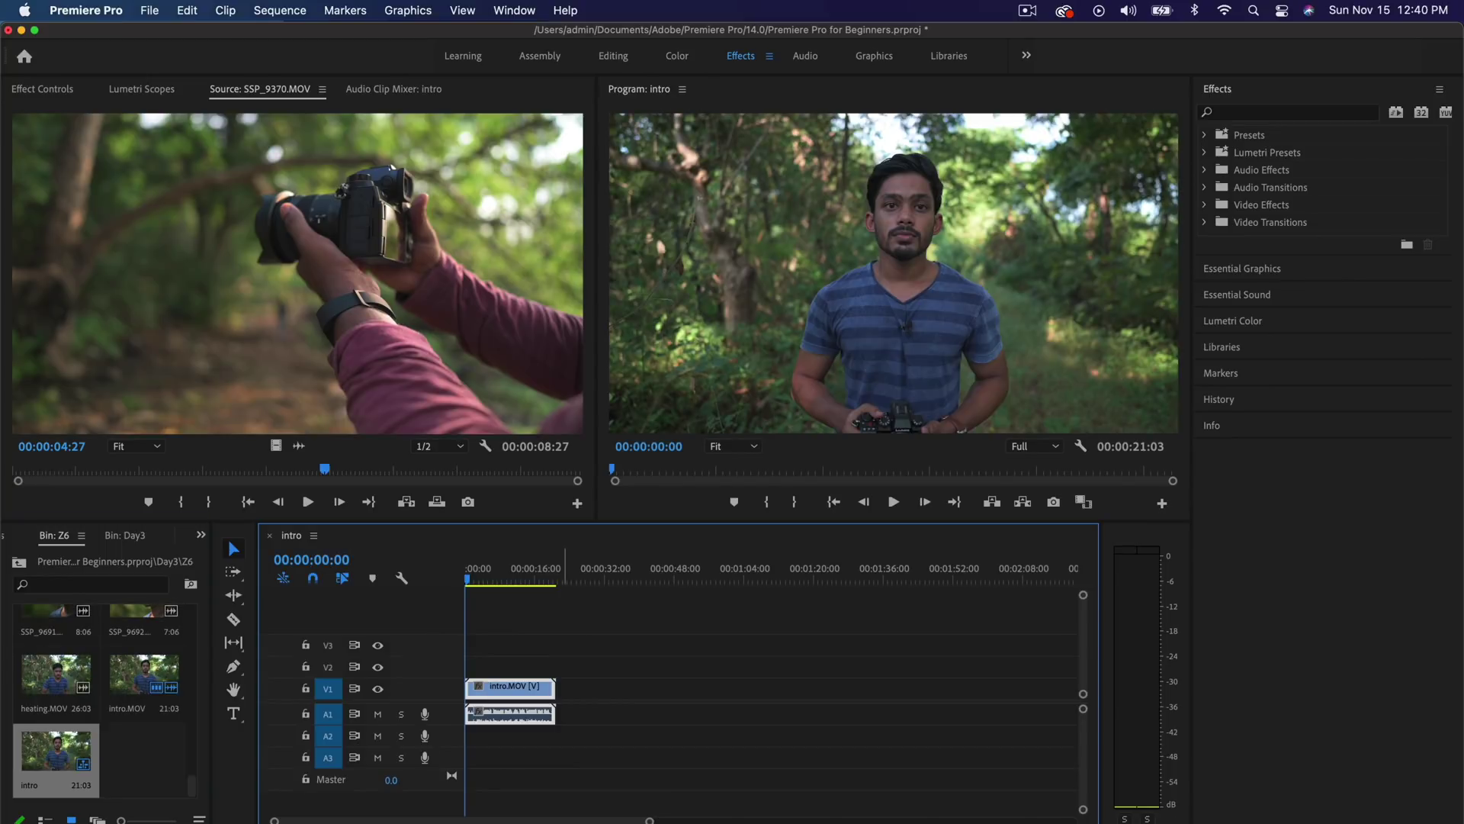
key("backslash")
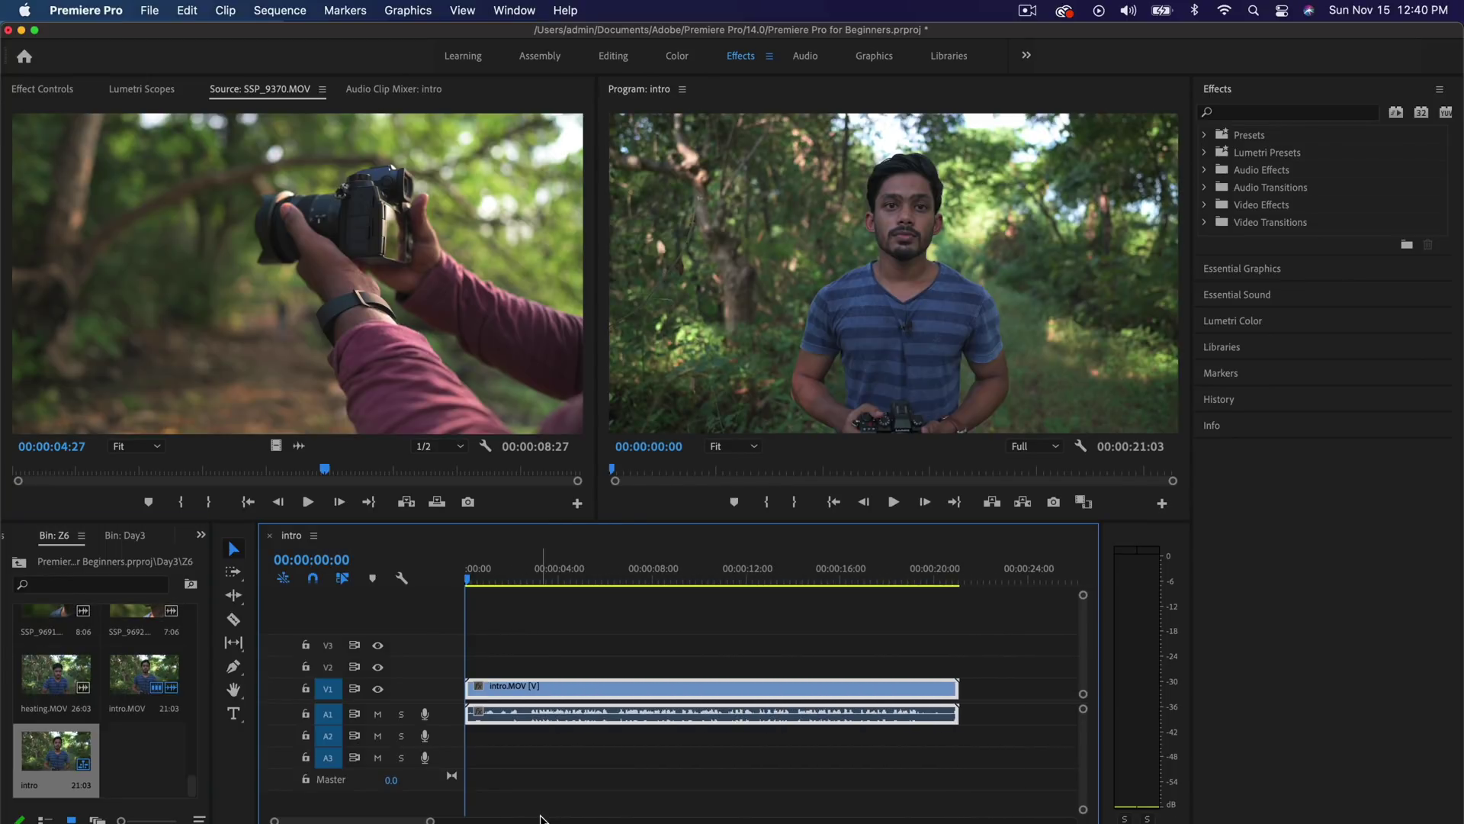
Razor intro.MOV near 2.5 seconds and at 19:13, deleting the part after 19:13.
left_click(235, 622)
key("space")
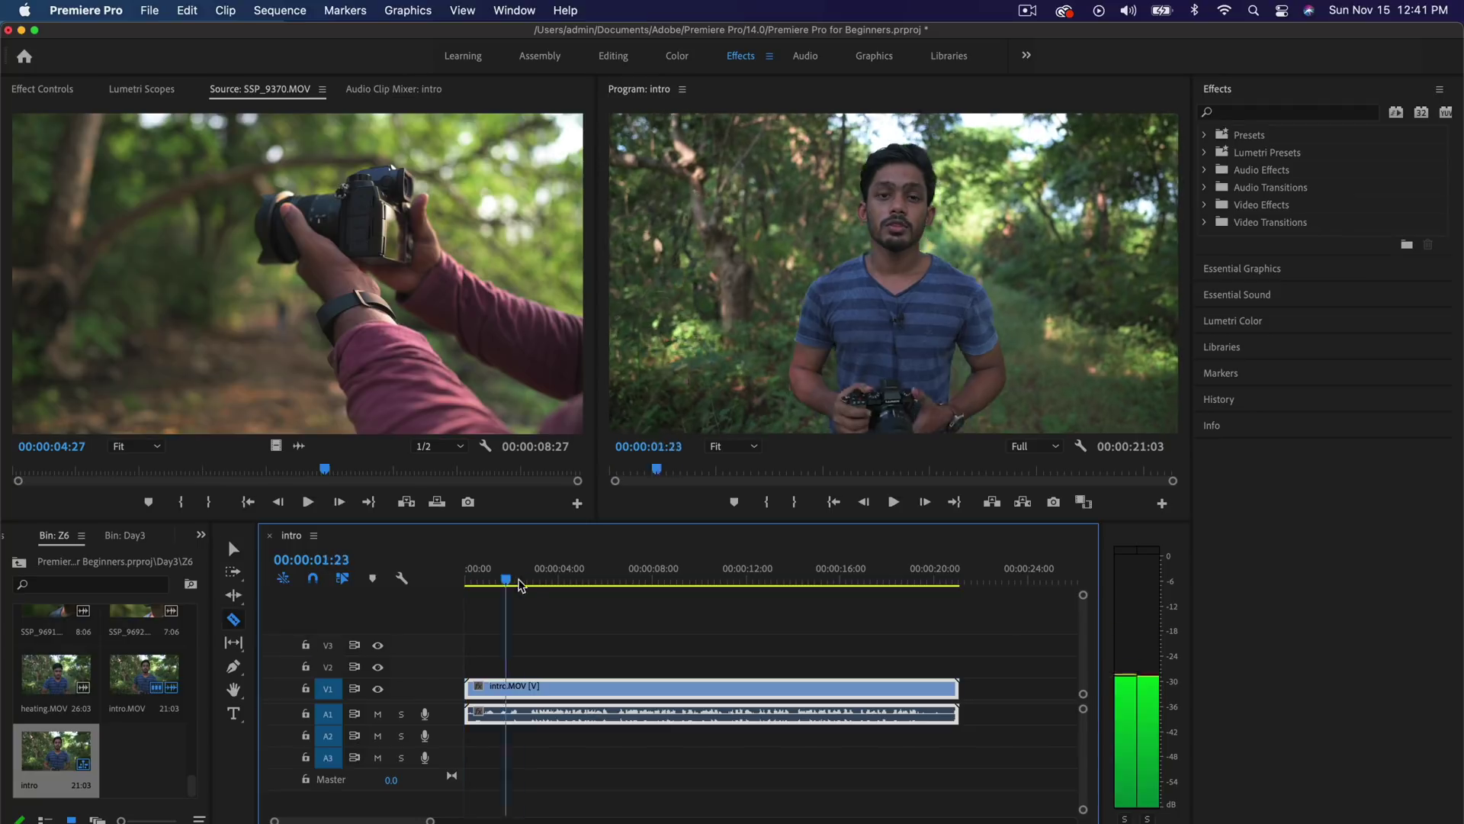
left_click(528, 686)
left_click(923, 587)
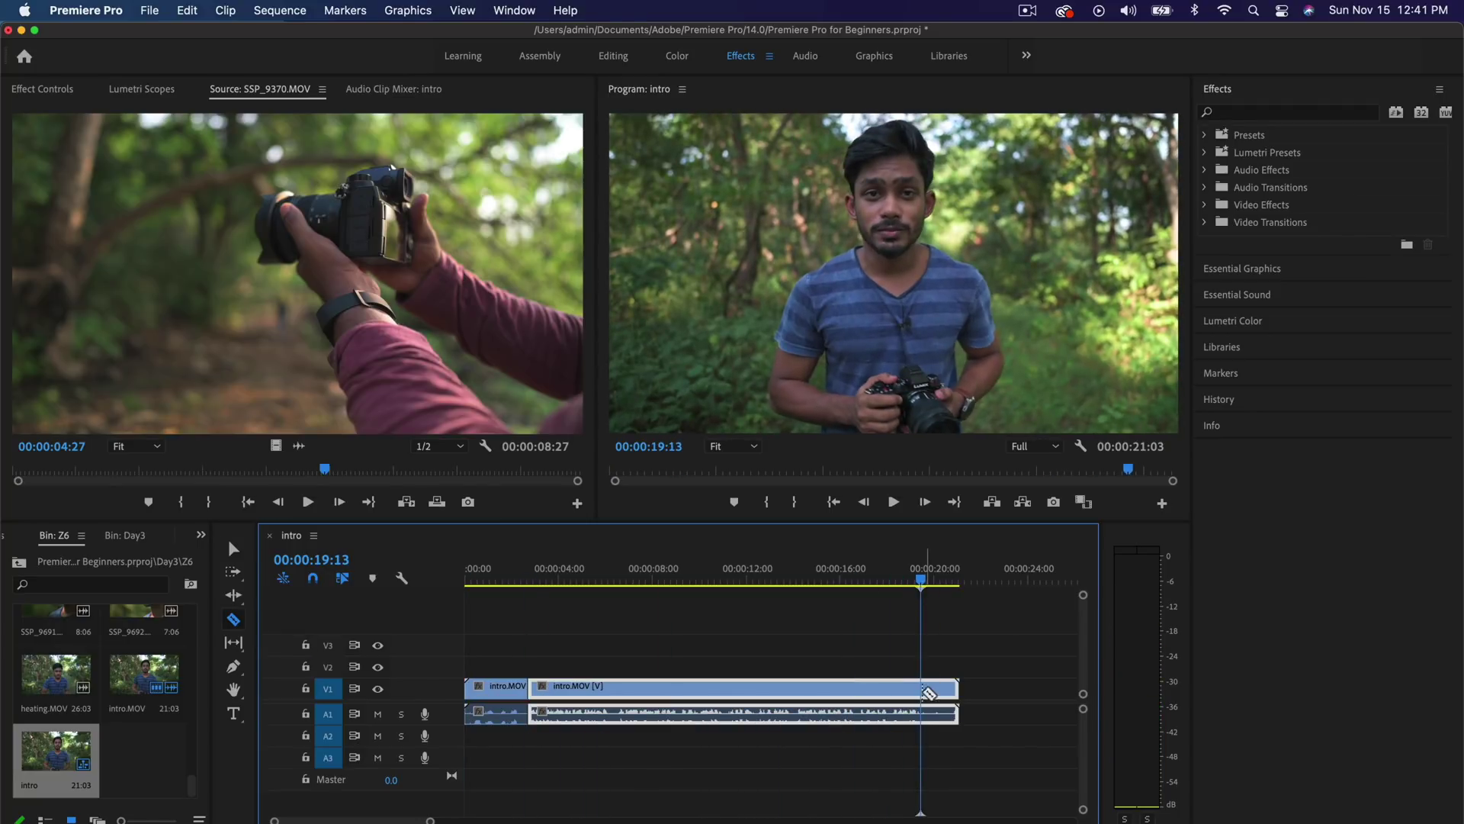
left_click(923, 688)
key("v")
left_click(942, 688)
key("Delete")
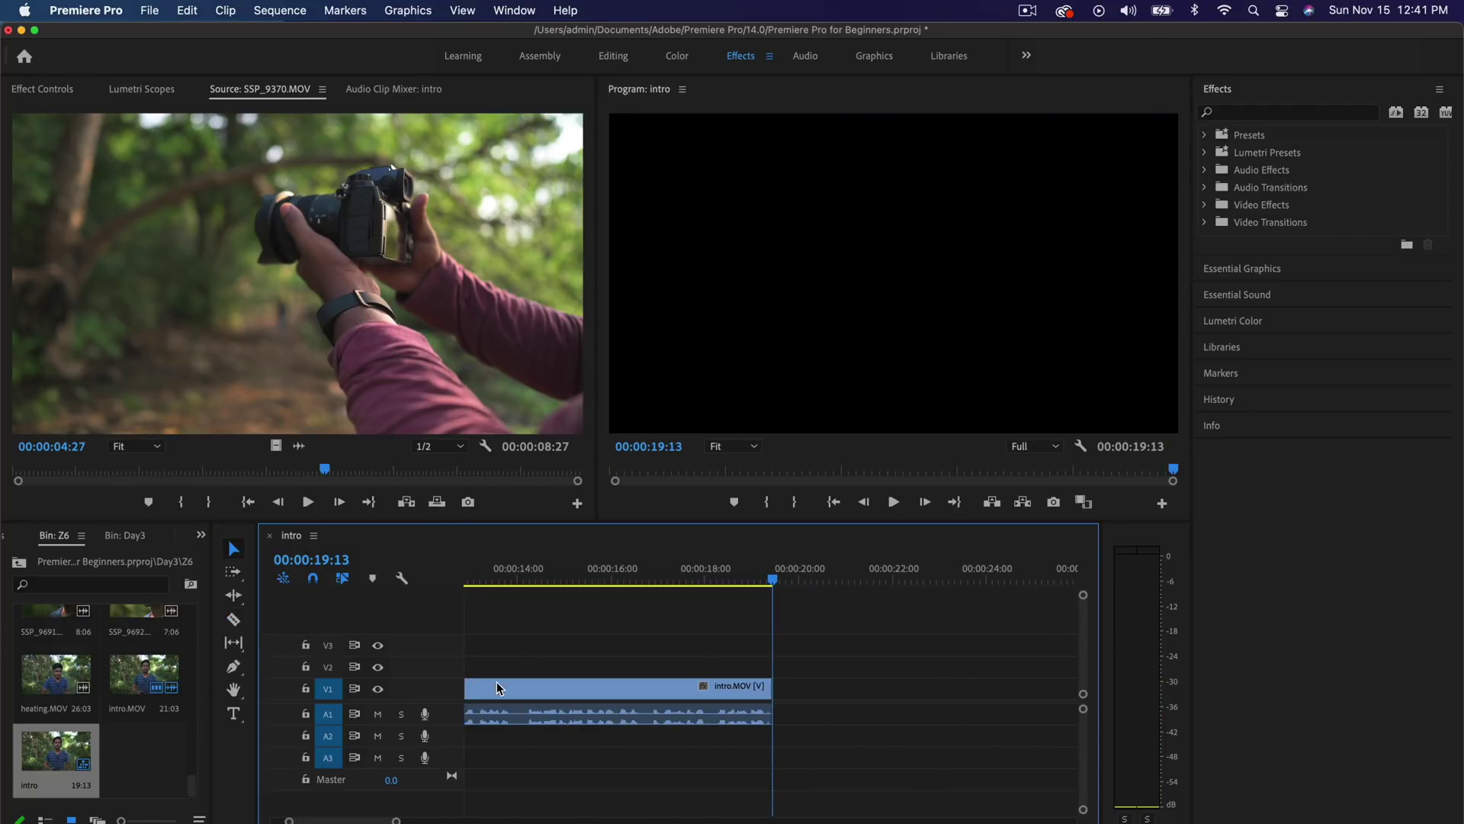
Delete the first intro piece and move the remaining clip to the sequence start.
left_click_drag(534, 689, 582, 688)
left_click_drag(431, 819, 382, 820)
left_click(526, 689)
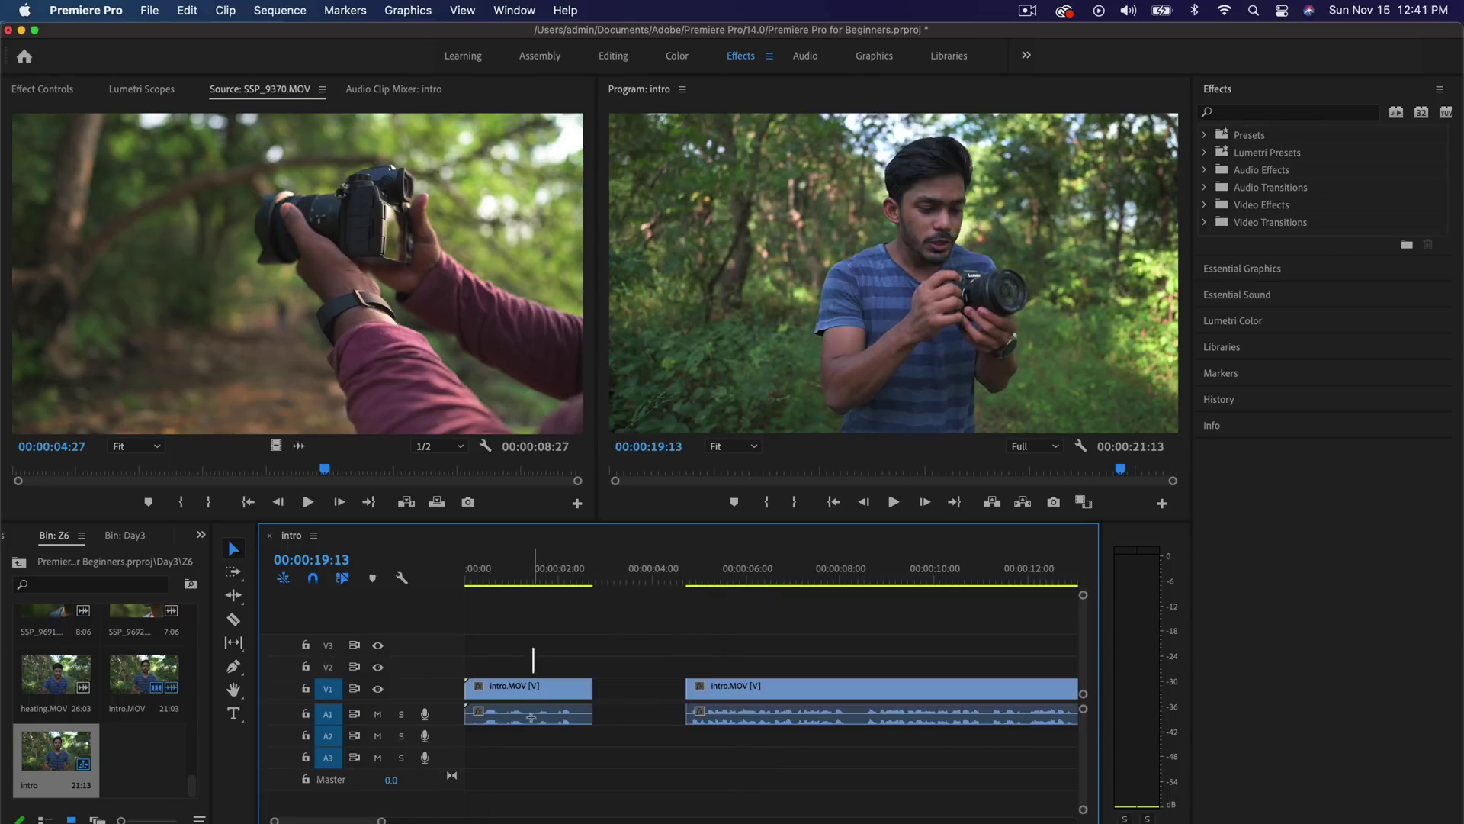
key("Delete")
left_click_drag(708, 687, 500, 682)
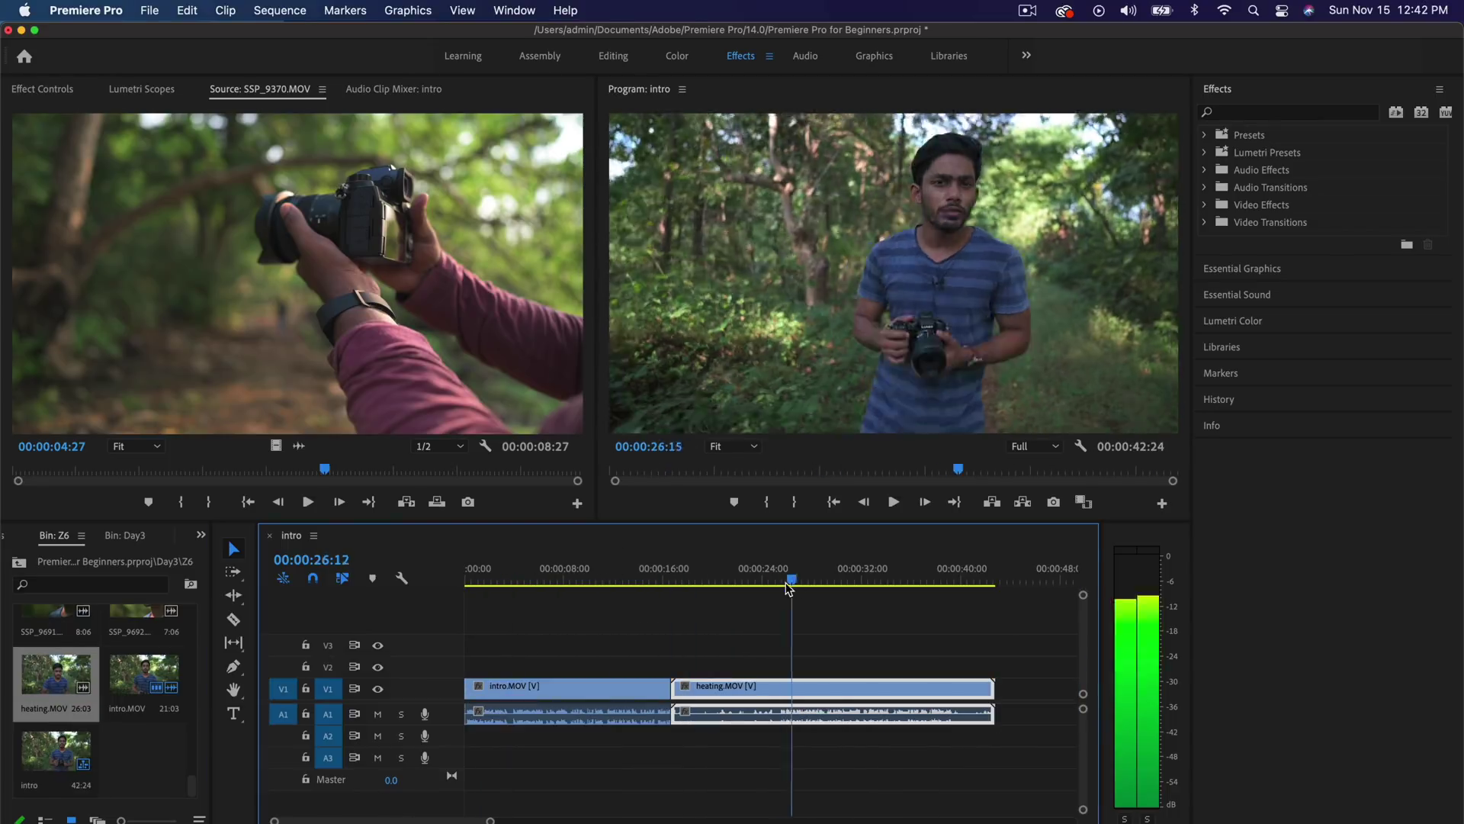
key("space")
Trim heating.MOV at 30:23 by cutting and deleting its tail.
key("c")
left_click(778, 686)
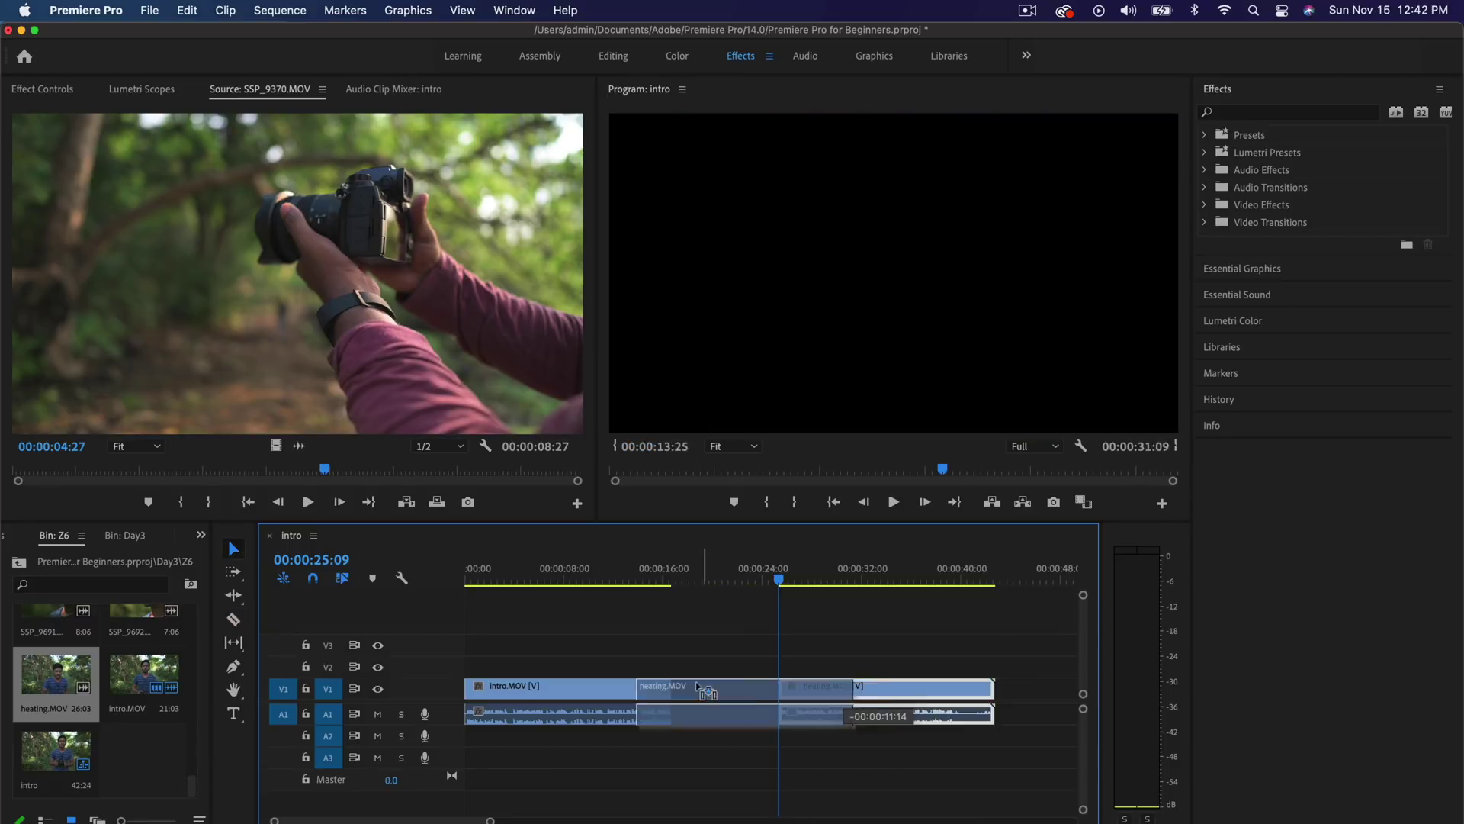
key("space")
key("space")
left_click(846, 686)
key("v")
left_click(866, 686)
key("Delete")
scroll(73, 669, "up", 3)
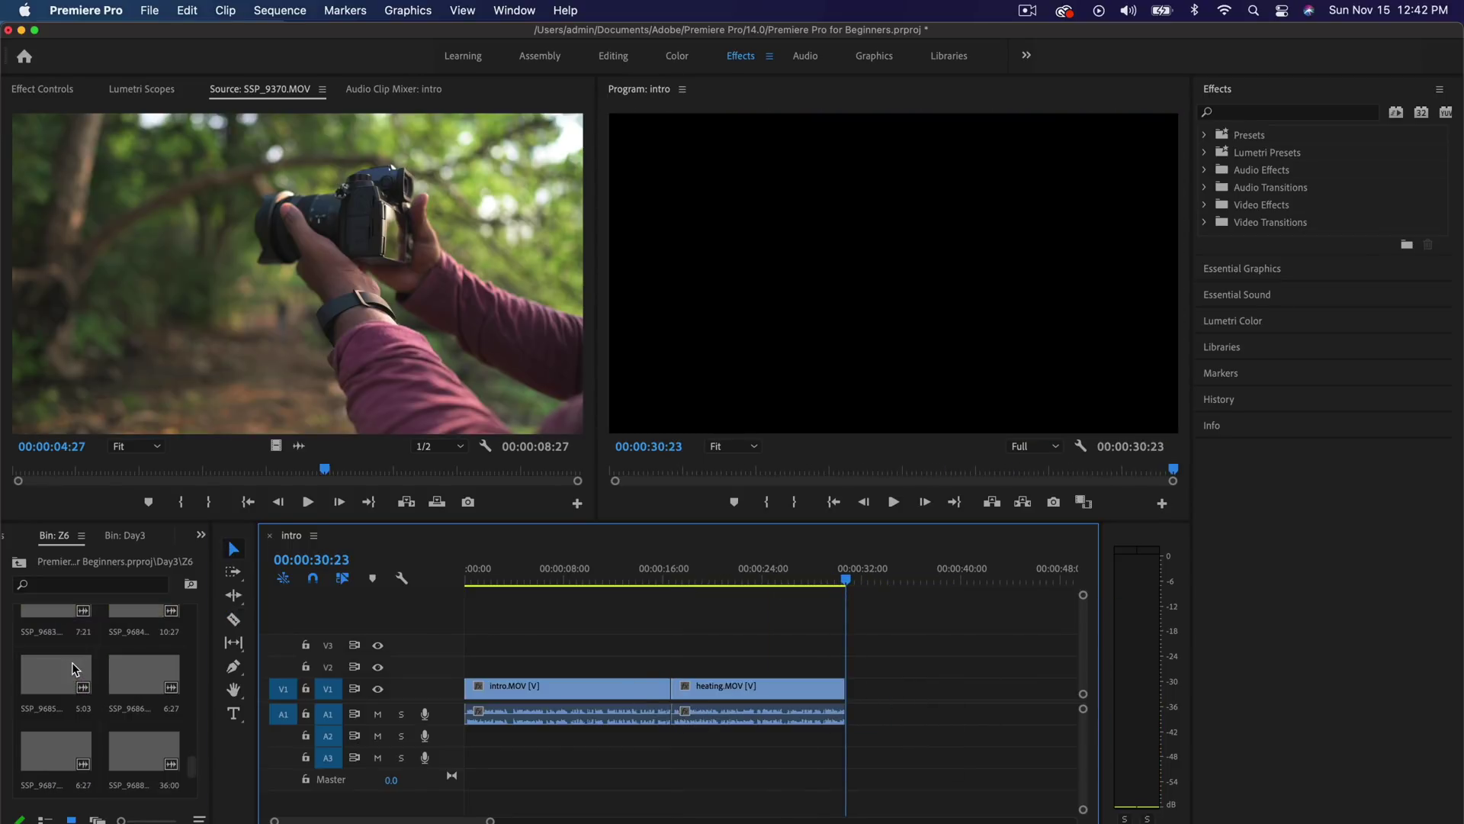
Add SSP_9619.MOV after heating.MOV with no gap and review the join.
left_click_drag(193, 759, 192, 617)
left_click_drag(55, 632, 856, 686)
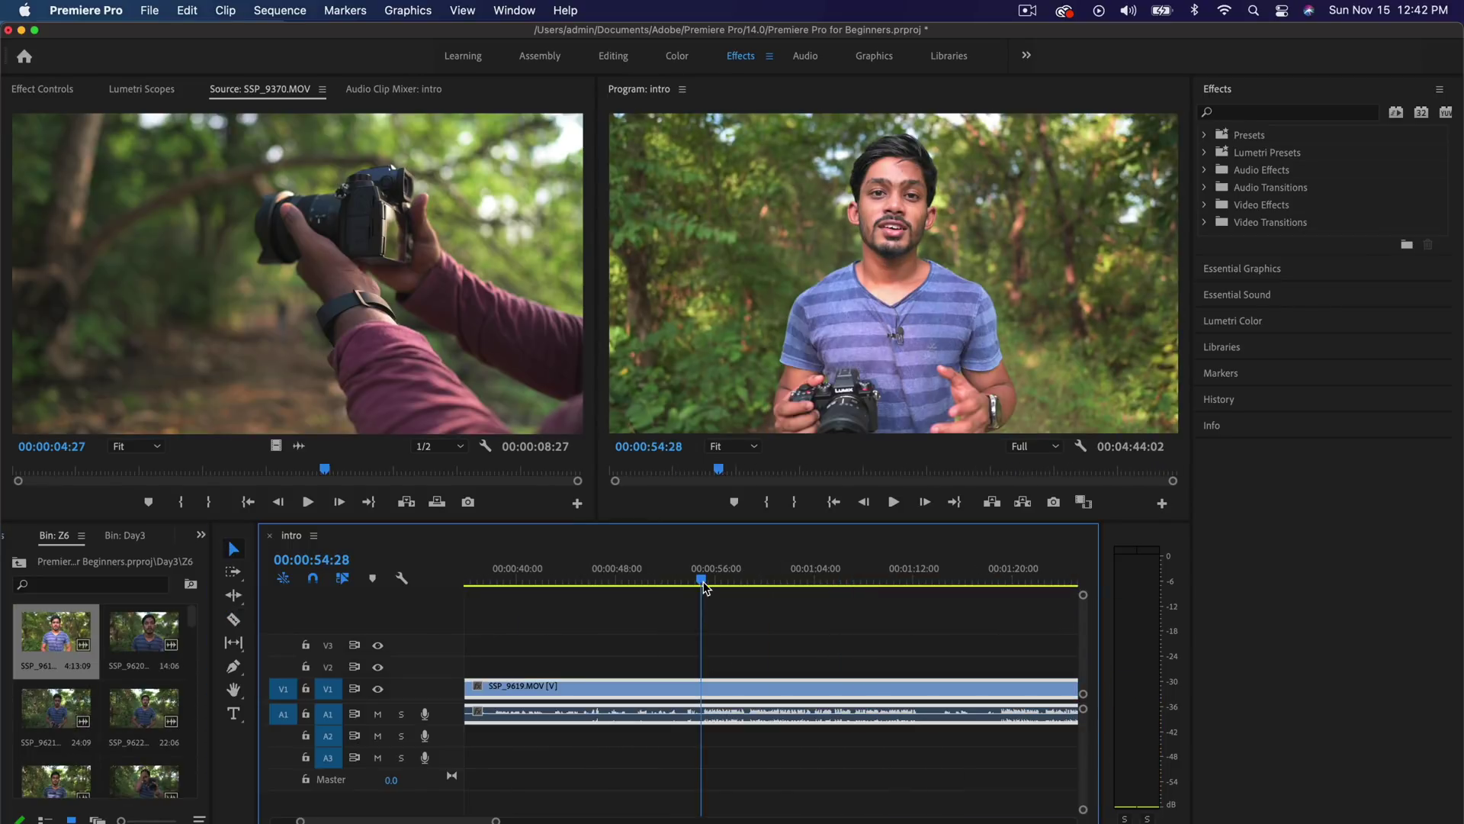
left_click_drag(839, 687, 539, 686)
key("space")
key("super+k")
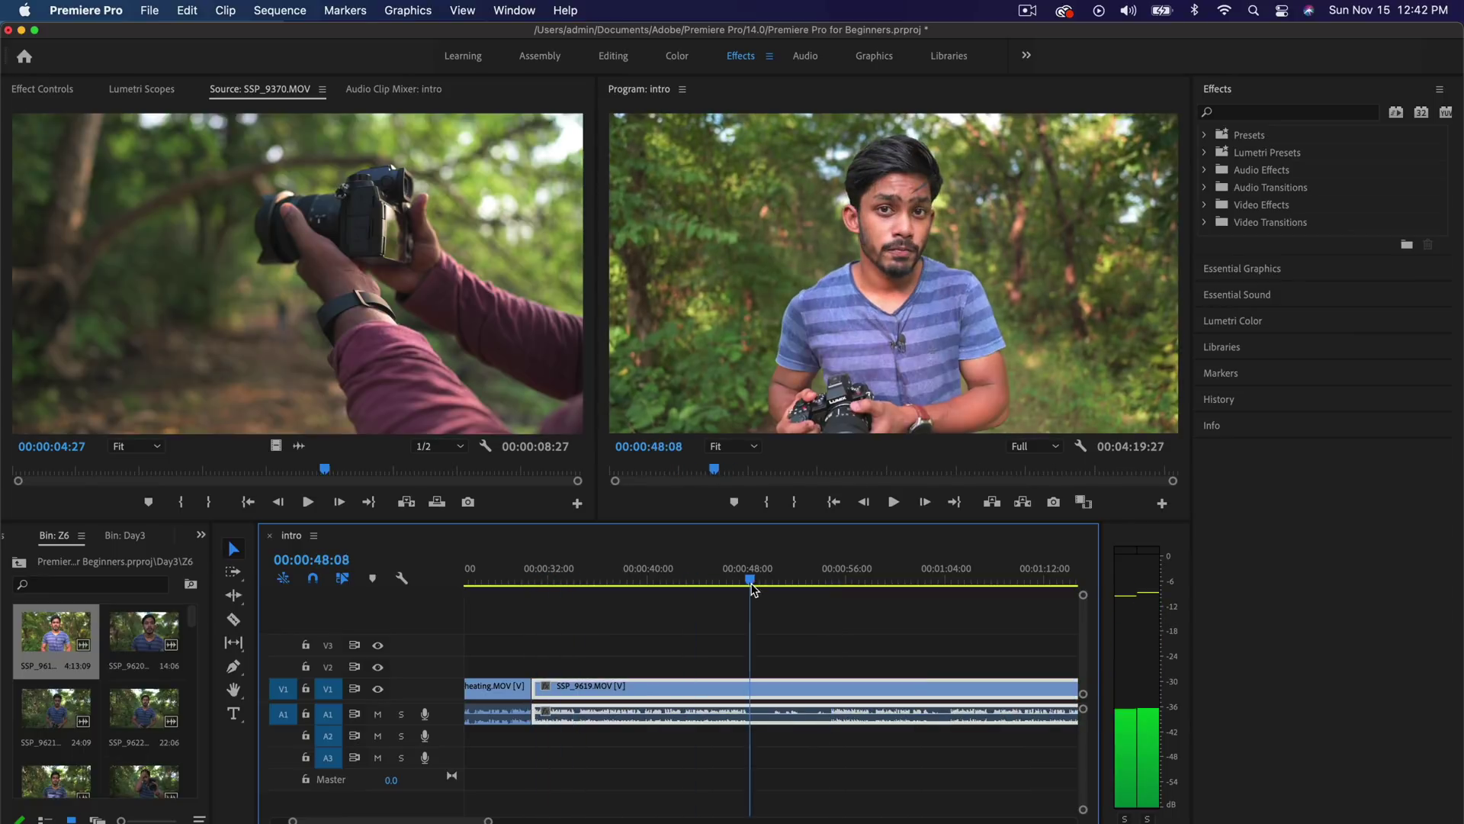
Cut SSP_9619.MOV around 48 seconds and ripple delete the unwanted section.
key("c")
left_click(948, 686)
key("v")
left_click(846, 686)
key("Delete")
left_click(681, 687)
key("Delete")
key("space")
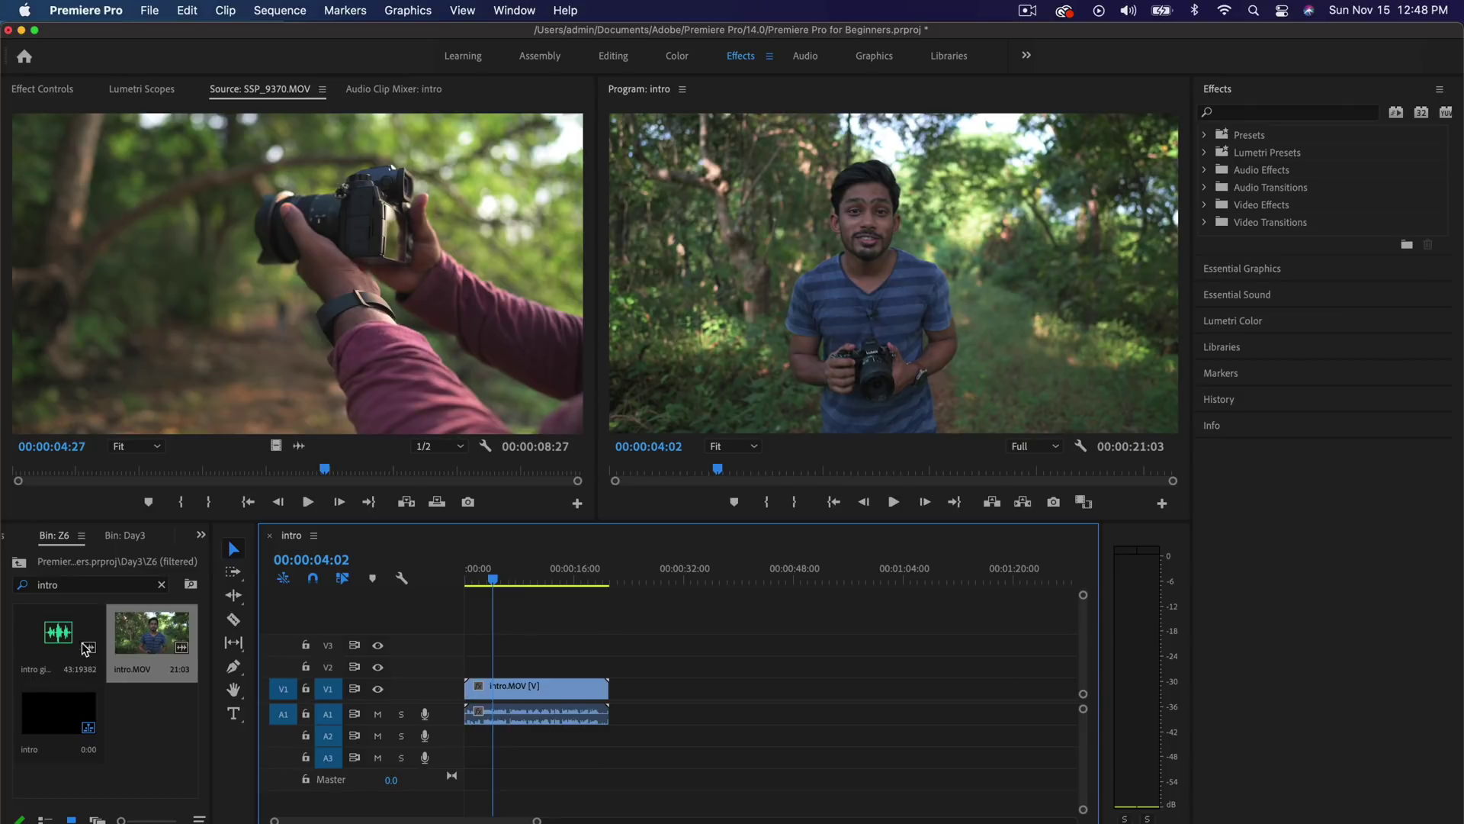
Place the intro audio on A2 and synchronize it with intro.MOV by audio.
left_click_drag(58, 637, 463, 743)
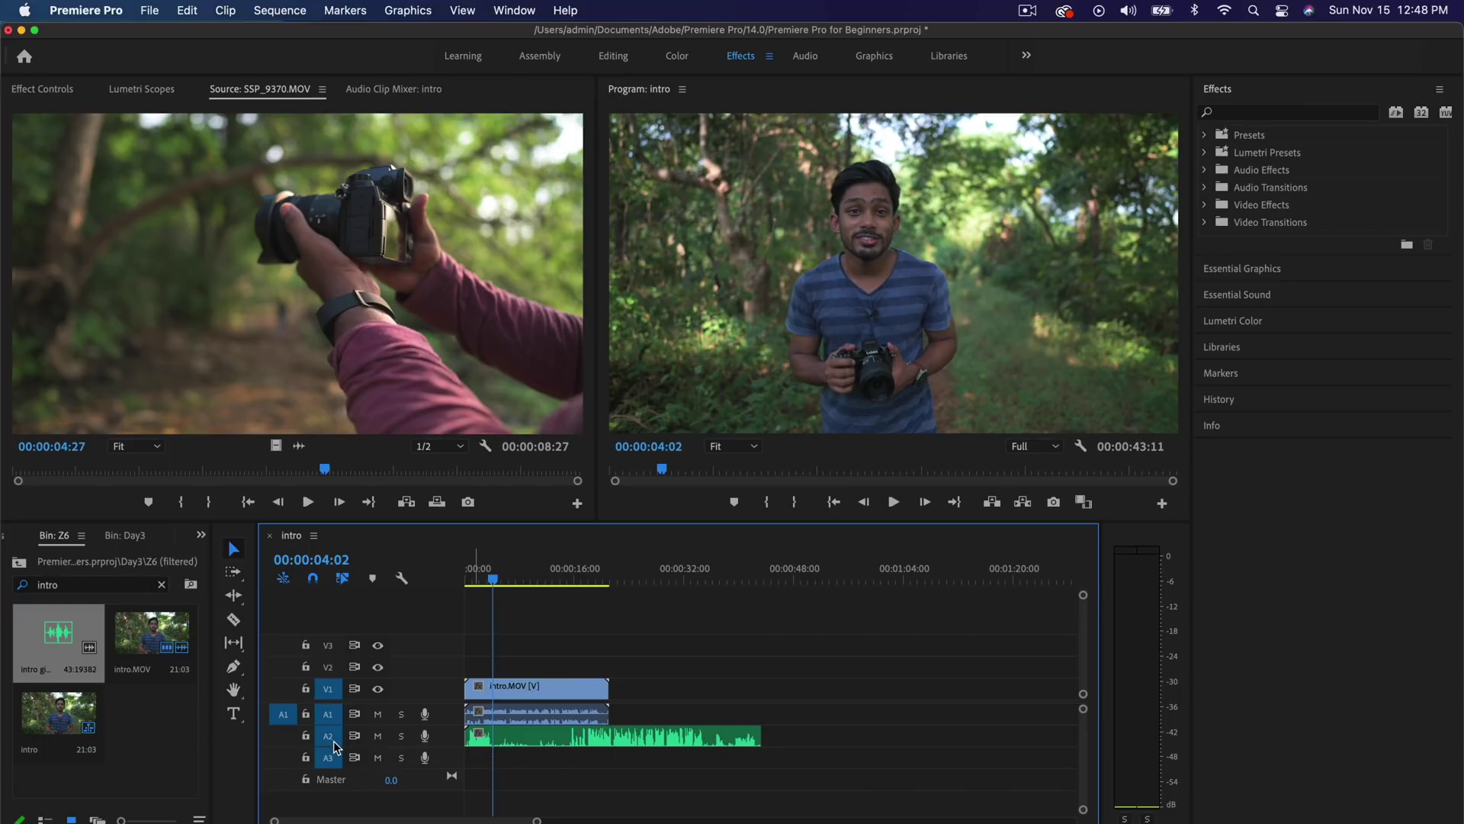
left_click(529, 697)
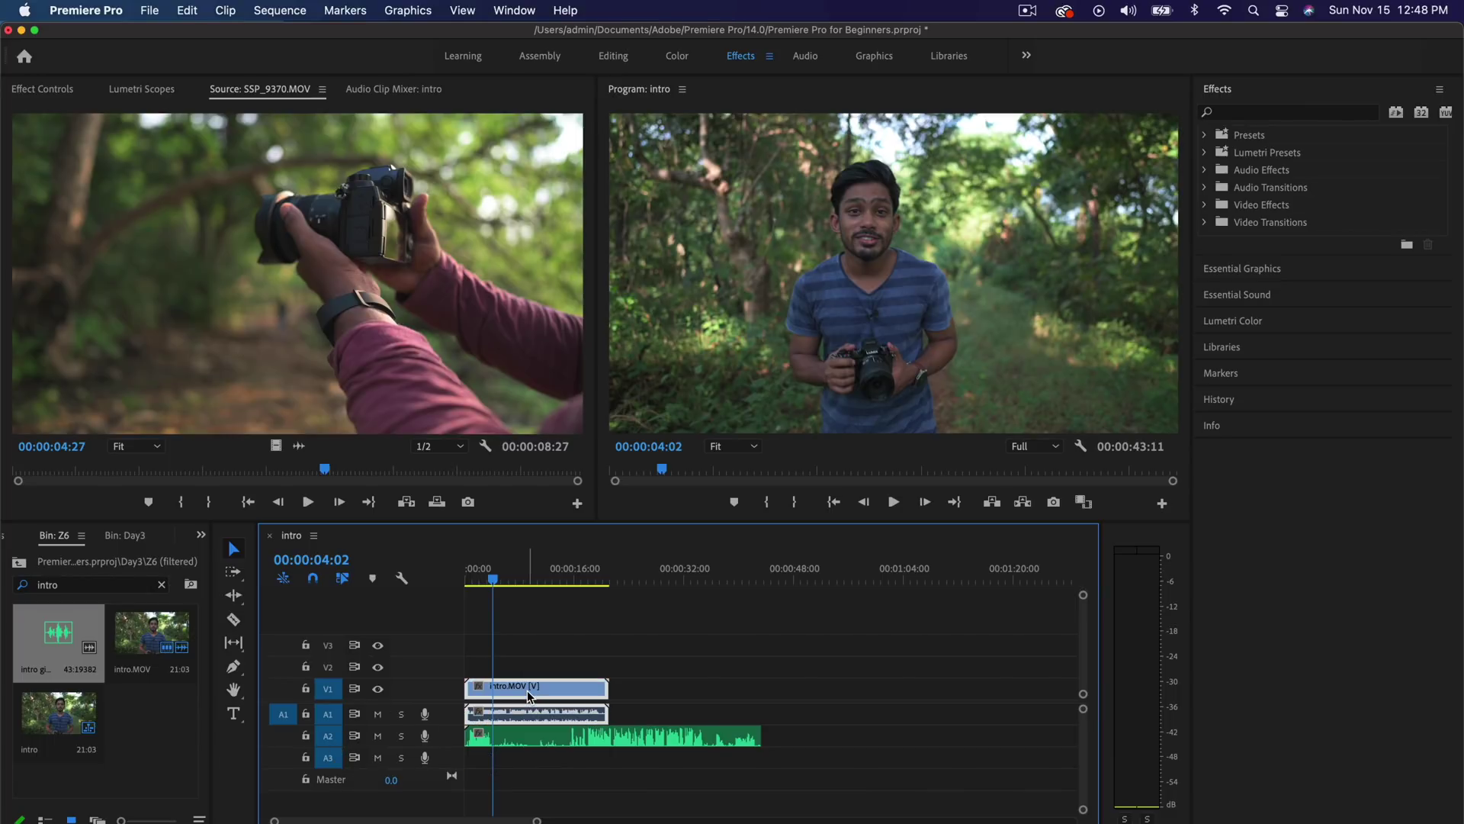
left_click_drag(548, 771, 549, 686)
right_click(549, 690)
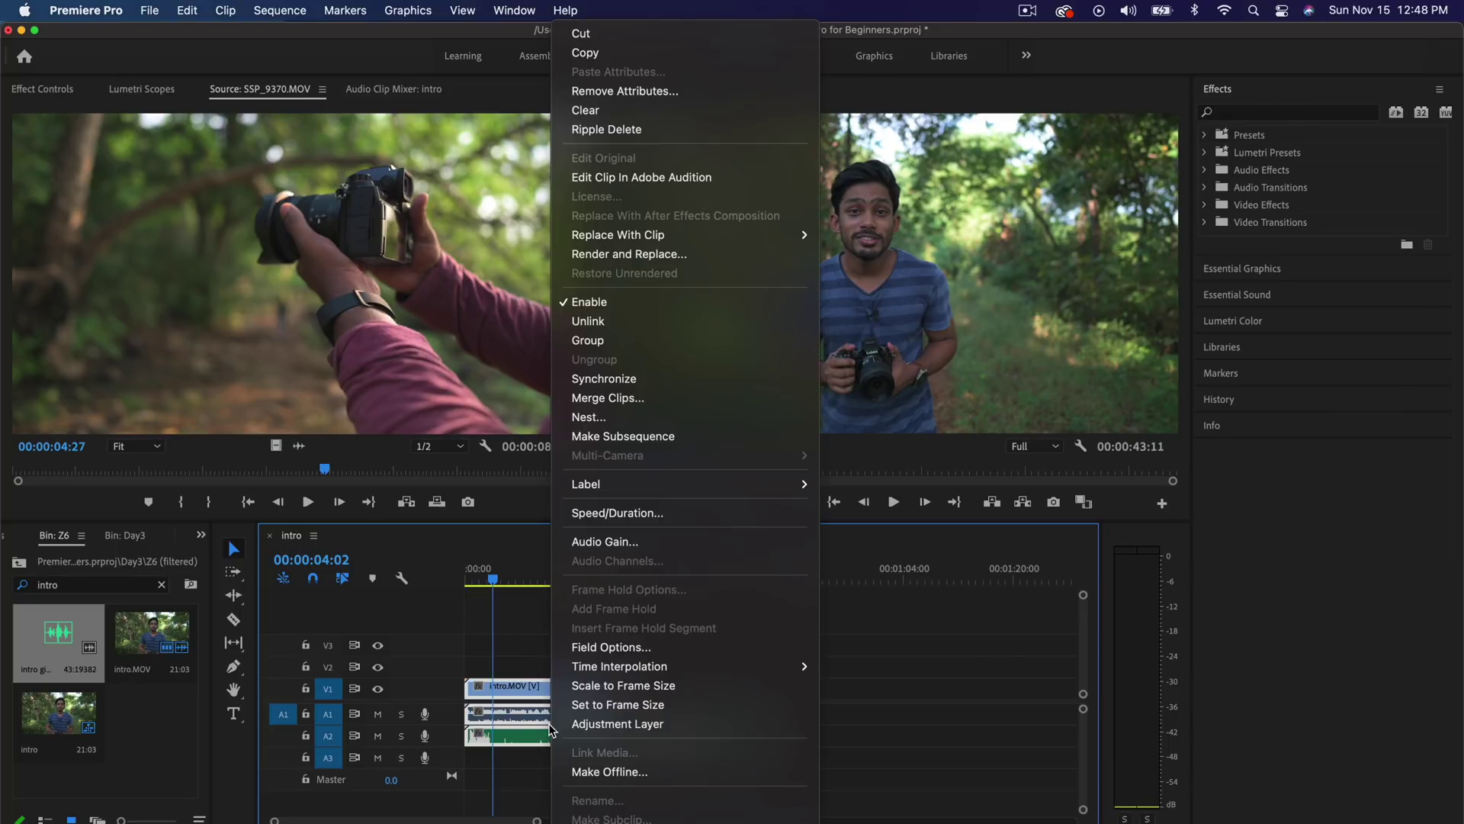
left_click(605, 380)
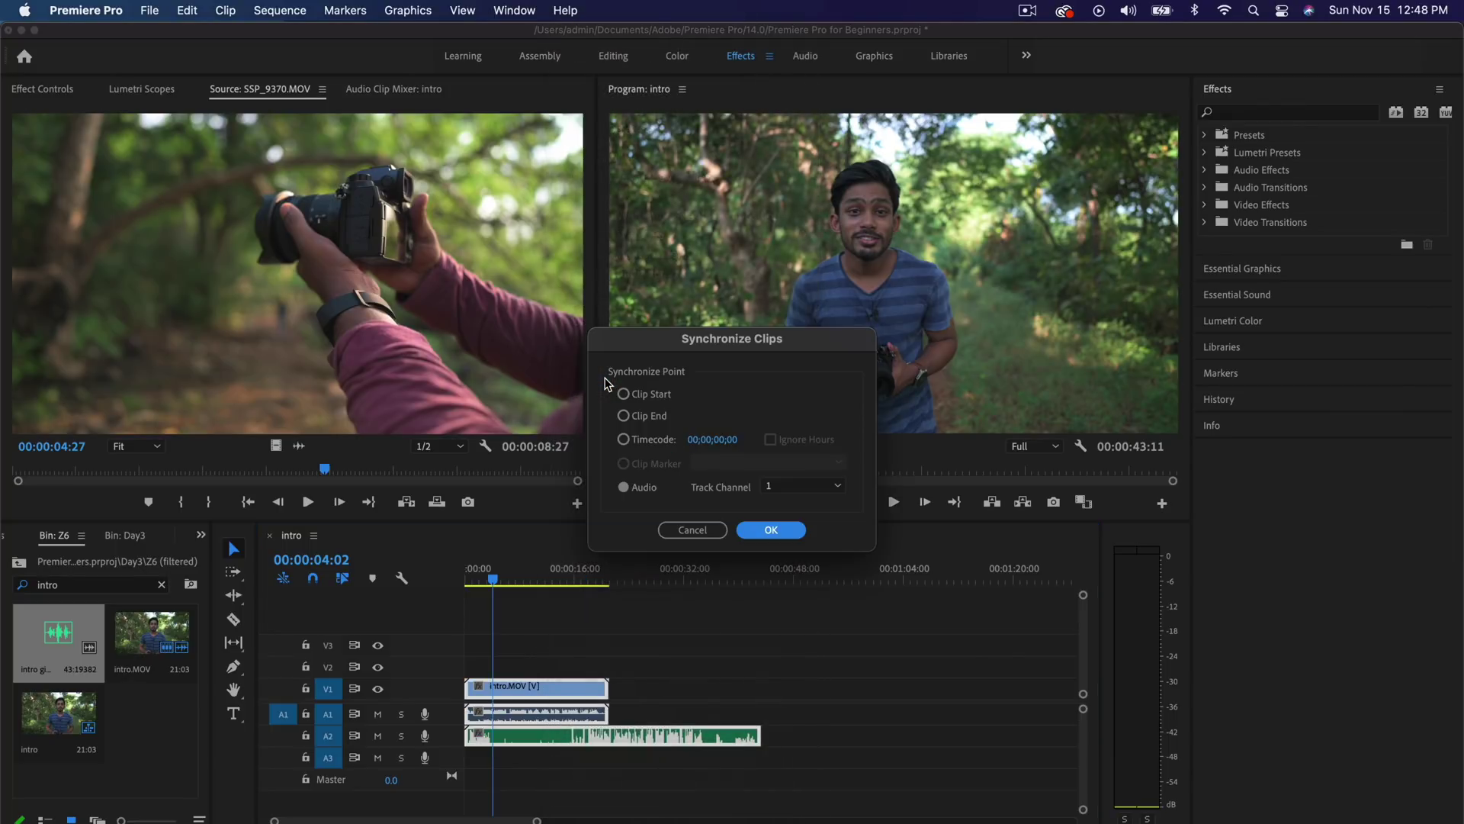
left_click(771, 530)
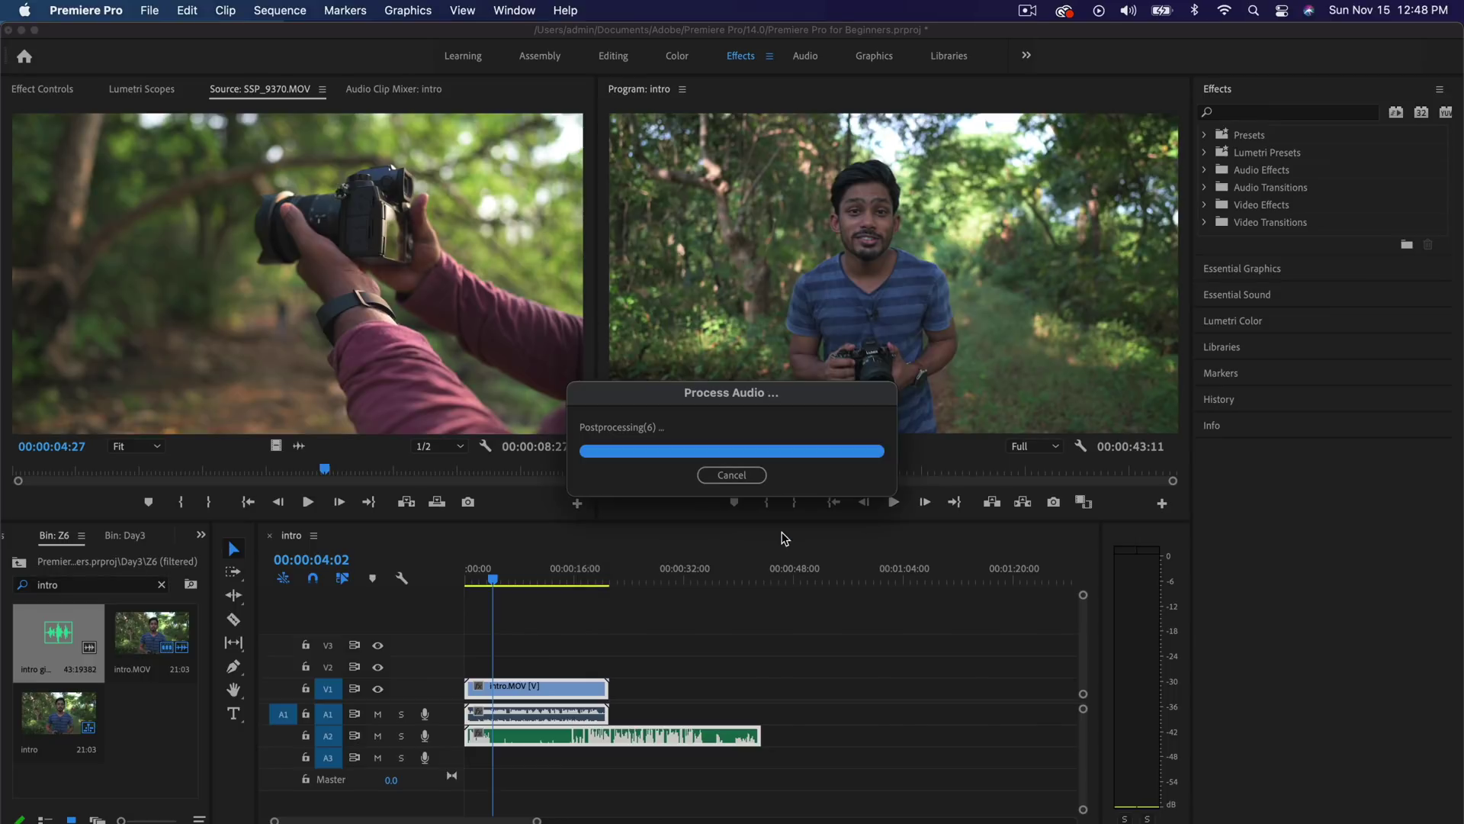
Play from about 17 seconds to check the sync and mute track A1.
left_click(587, 578)
key("space")
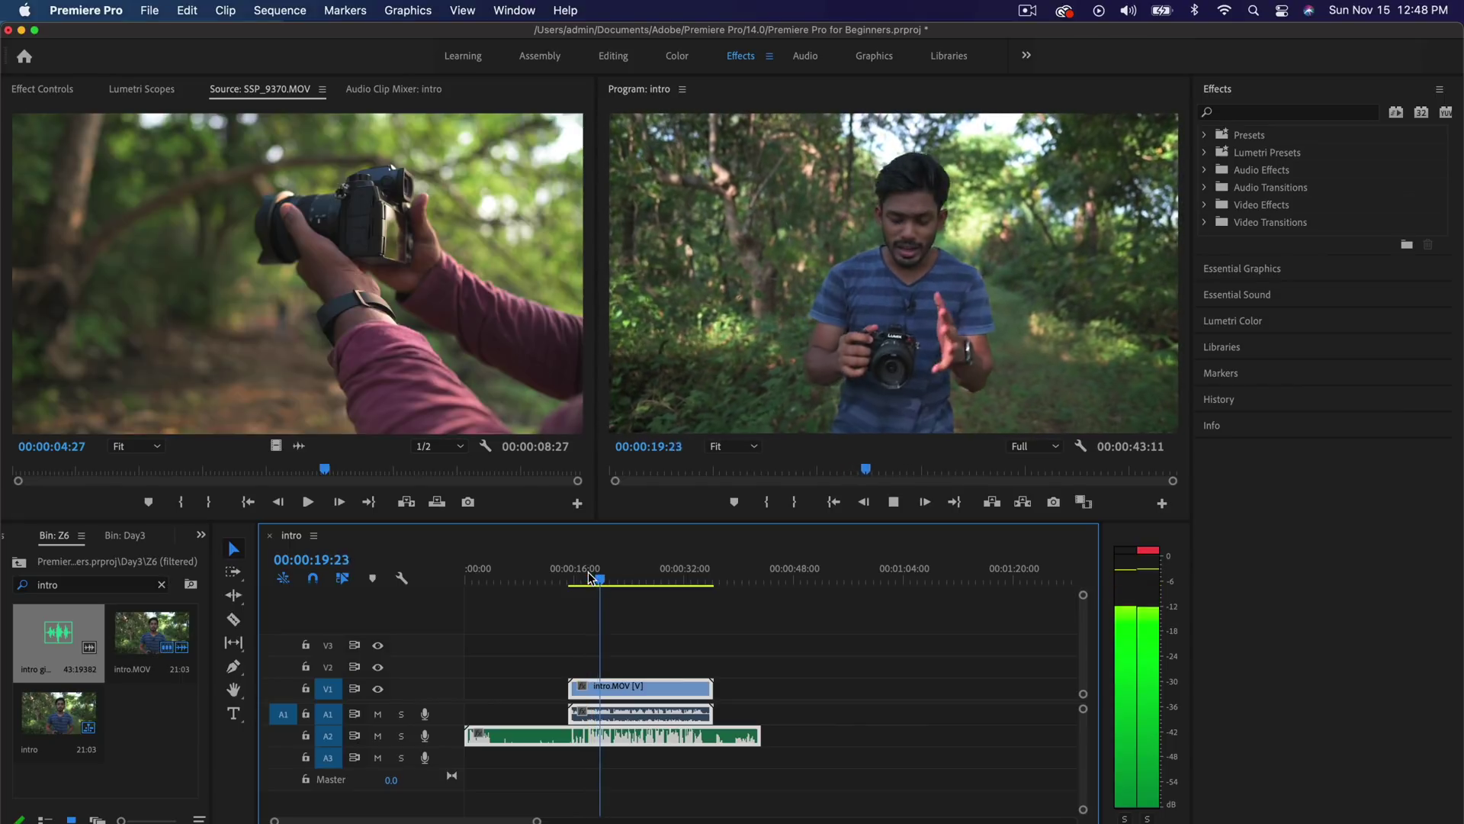
key("space")
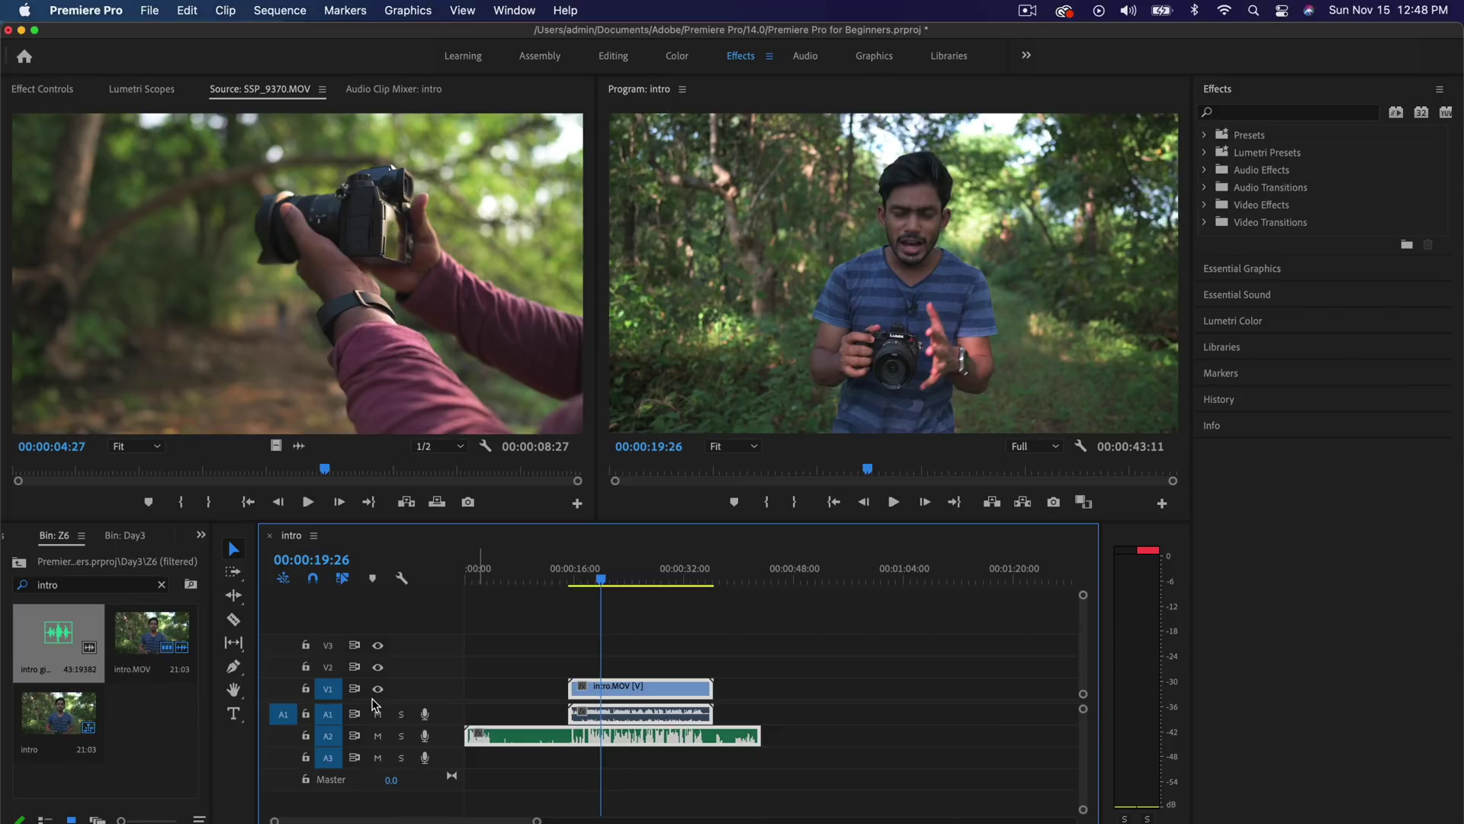
left_click(377, 714)
key("j")
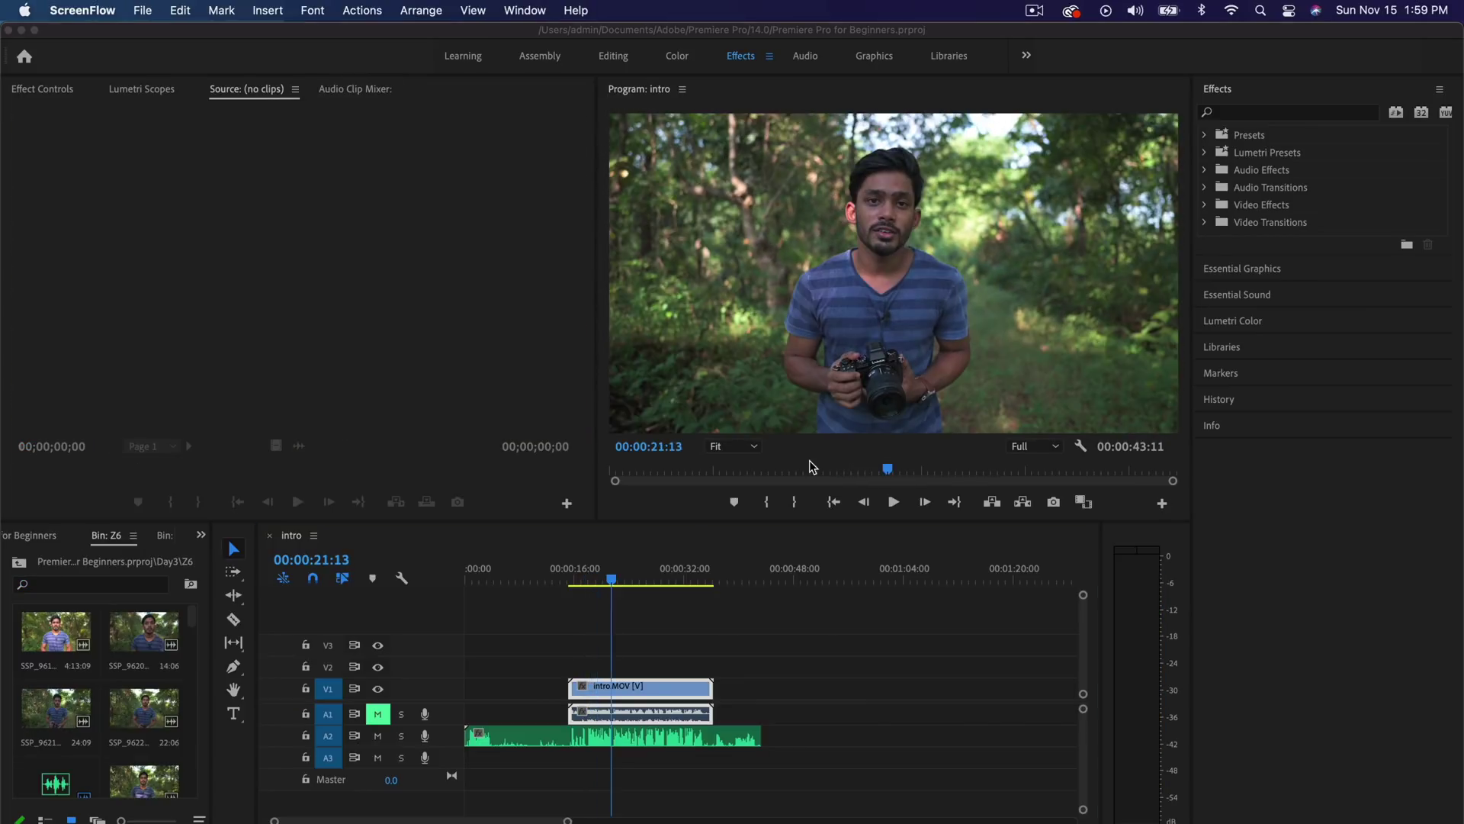
left_click(606, 583)
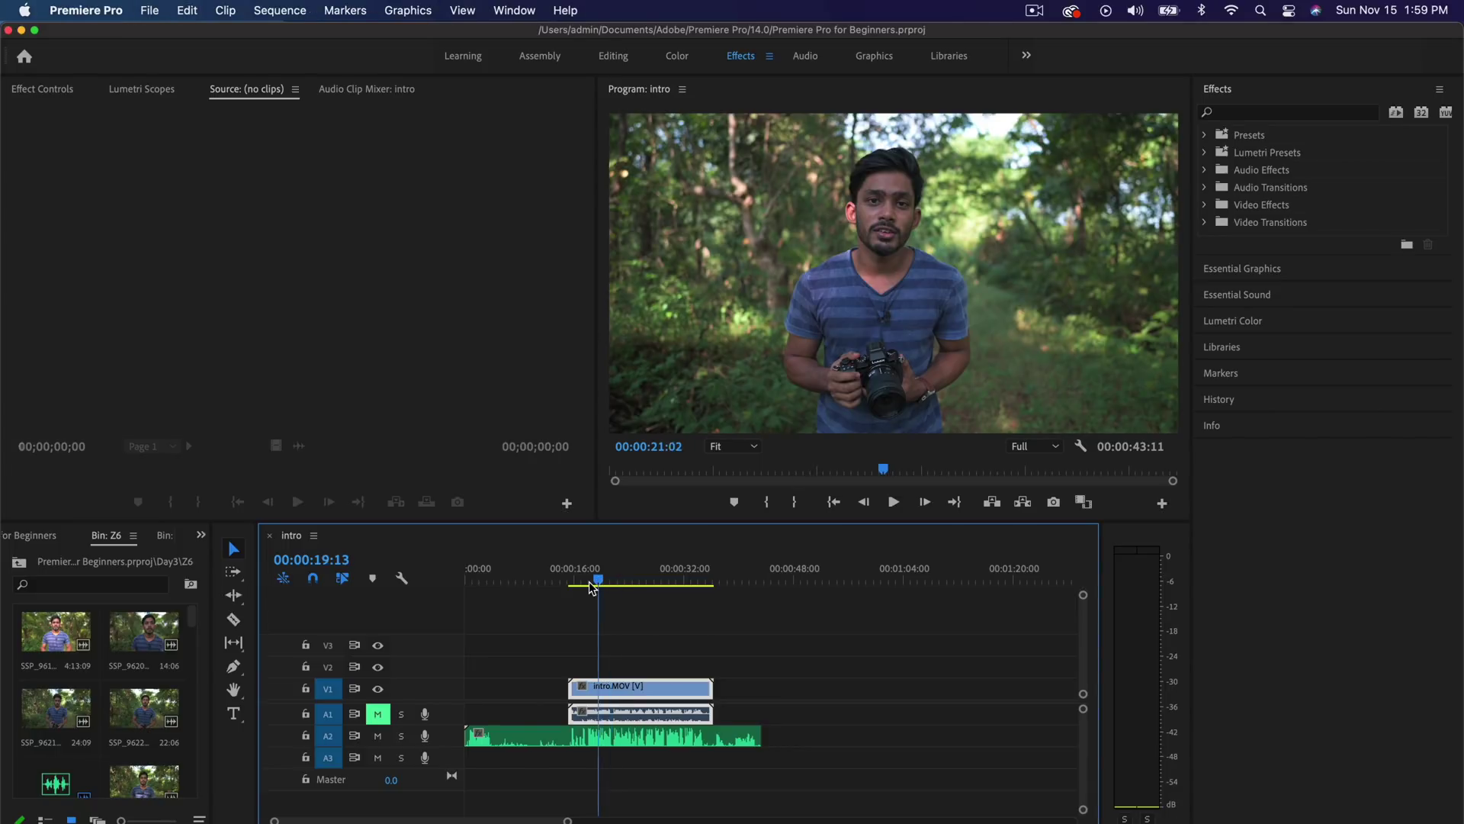
left_click_drag(589, 587, 587, 587)
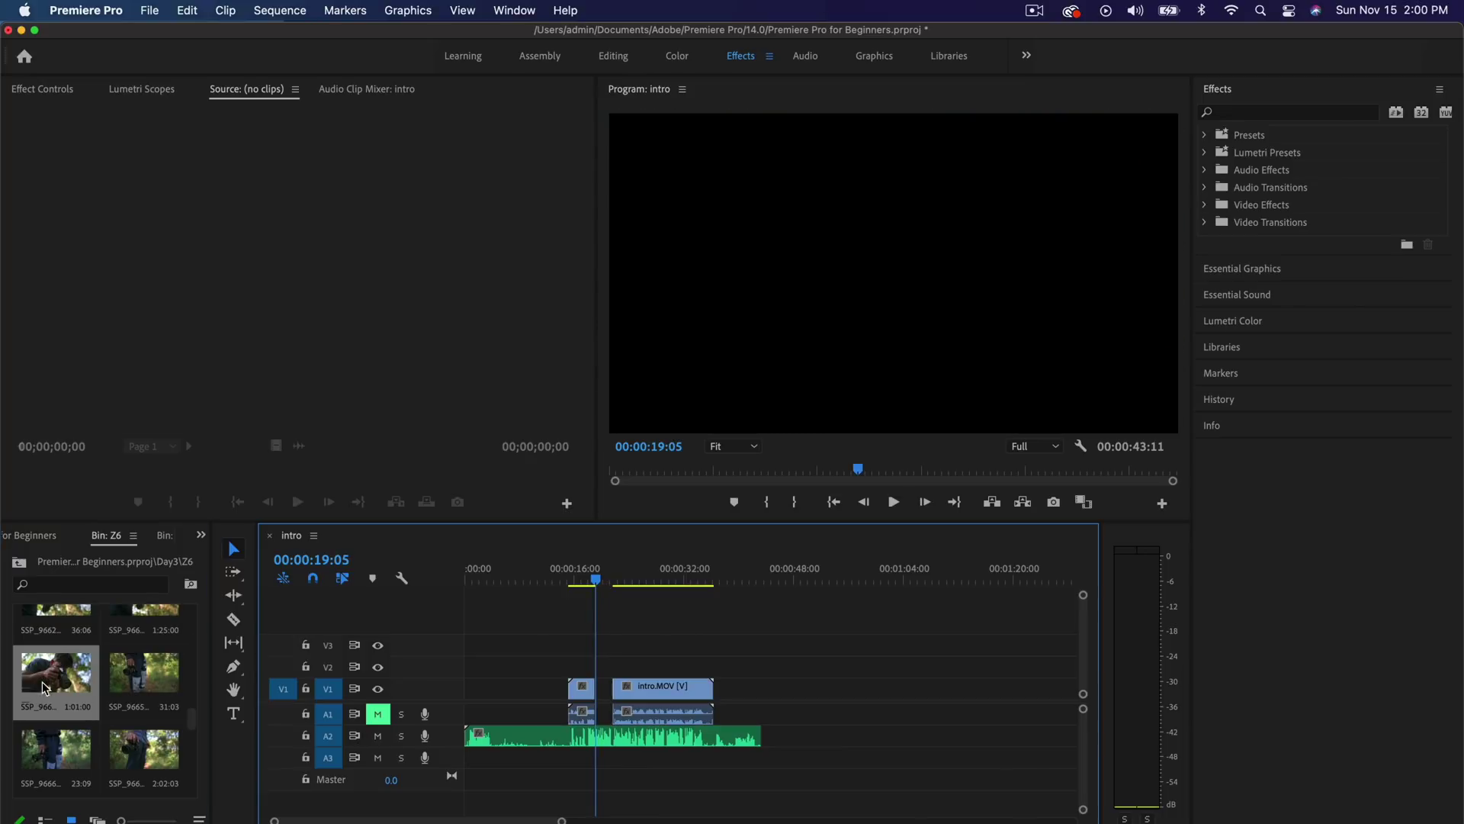
left_click_drag(56, 675, 595, 663)
left_click_drag(1012, 665, 606, 692)
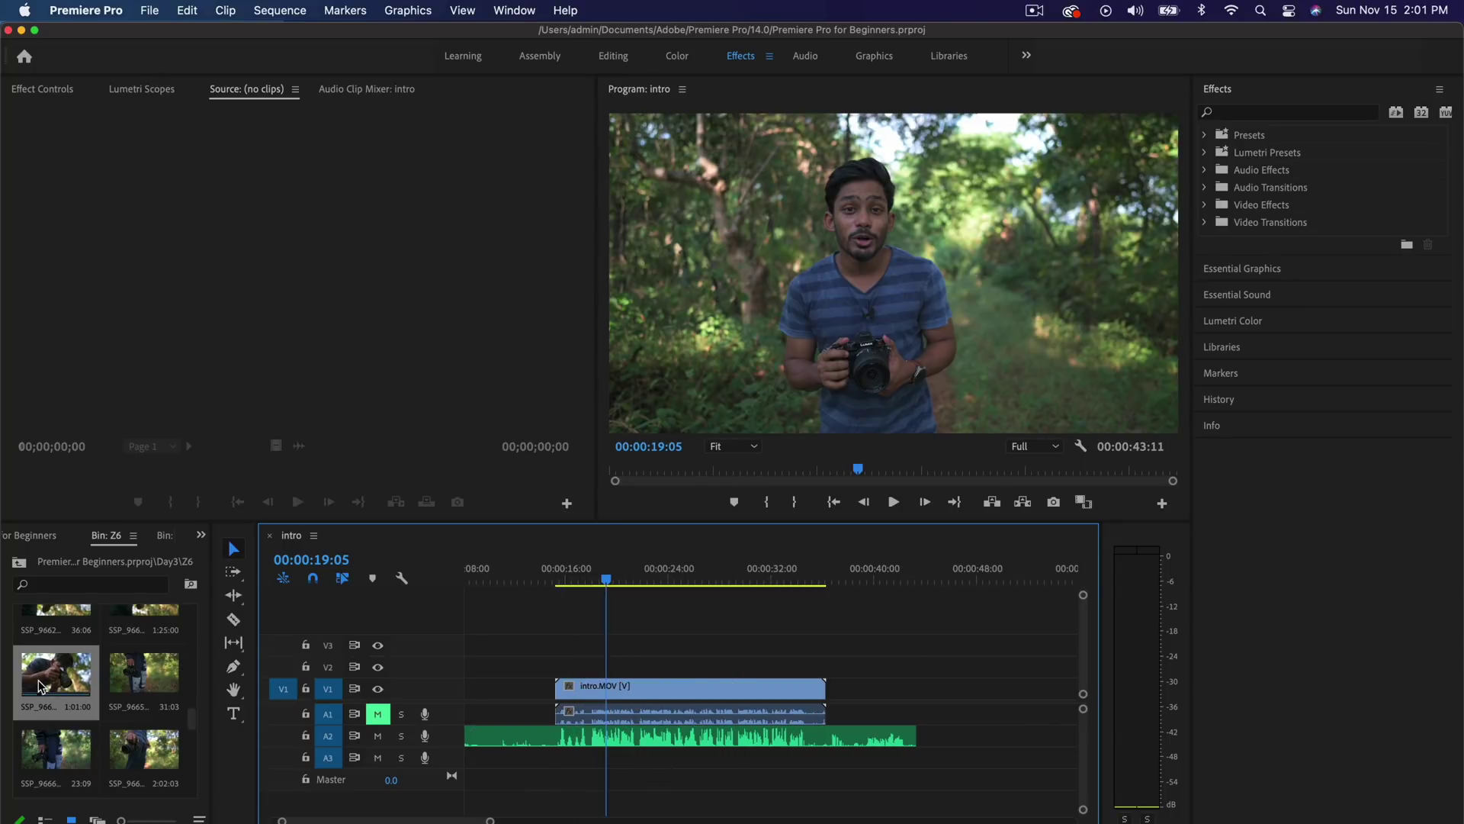
left_click_drag(40, 686, 614, 666)
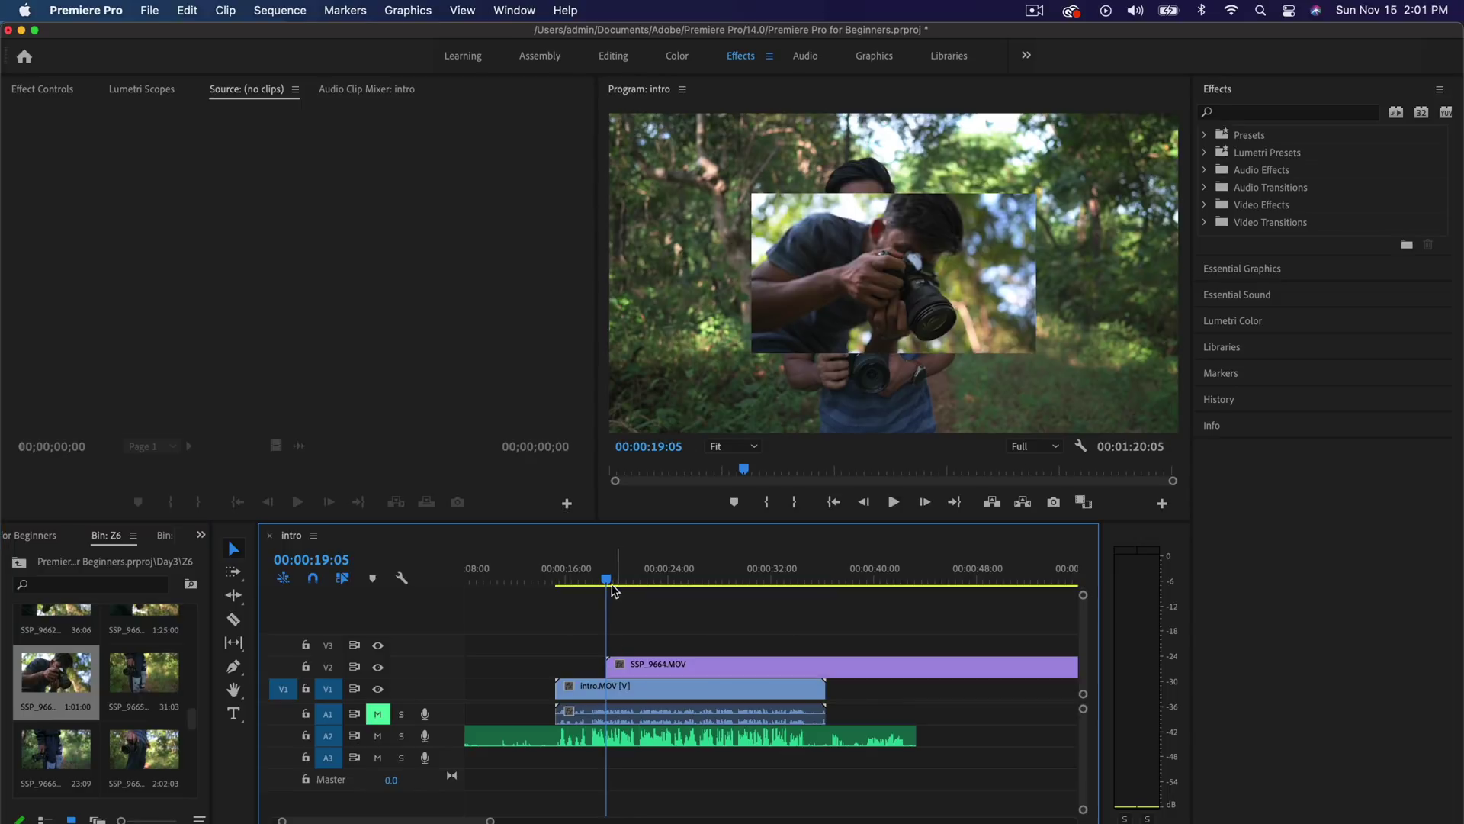
Increase SSP_9664.MOV's Scale on V2 so it fills the frame.
left_click(640, 671)
left_click(42, 89)
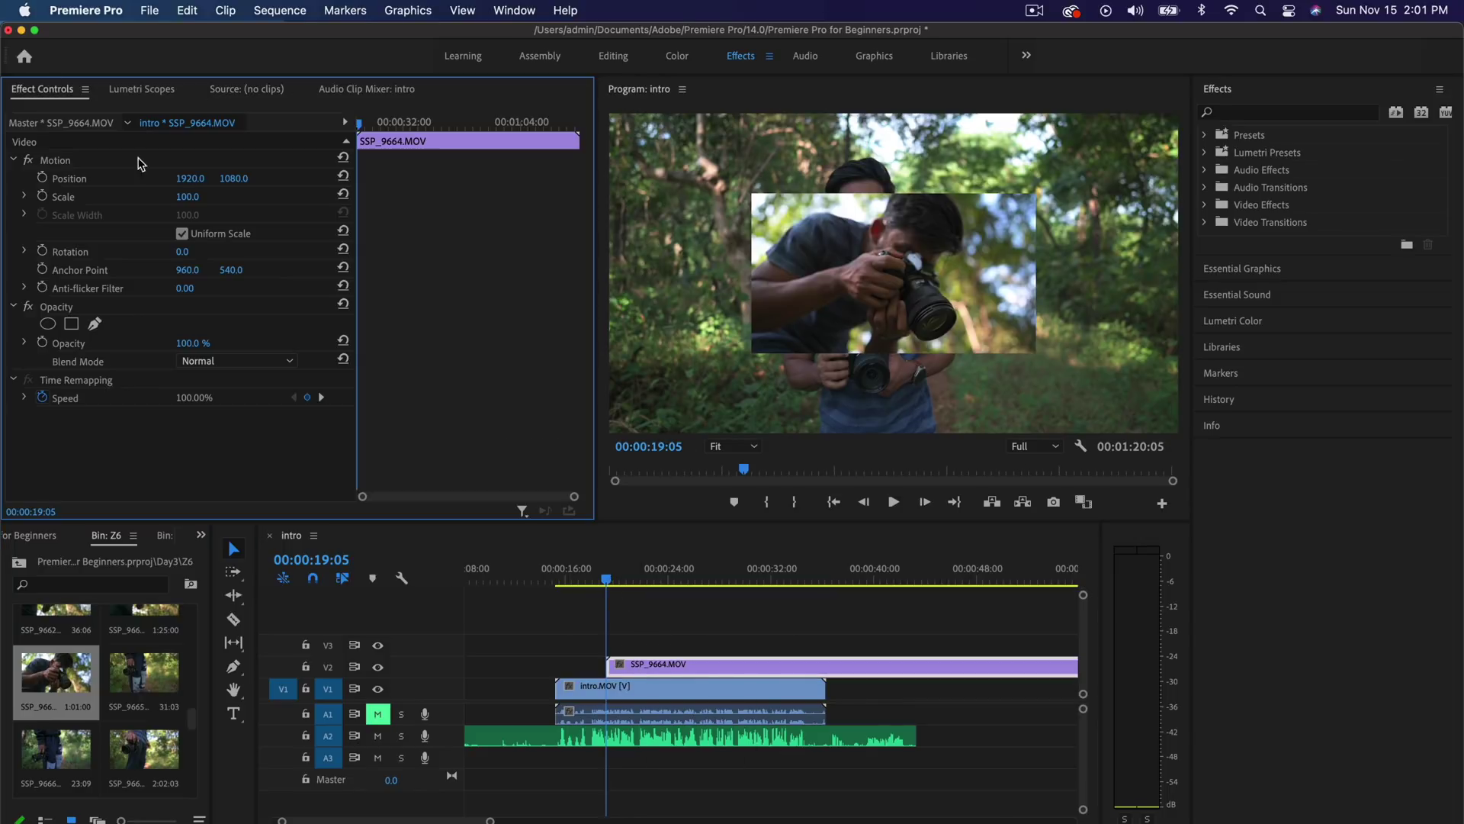
left_click_drag(188, 196, 262, 196)
Cut and delete the overlay's tail, then shift intro.MOV later in the sequence.
key("space")
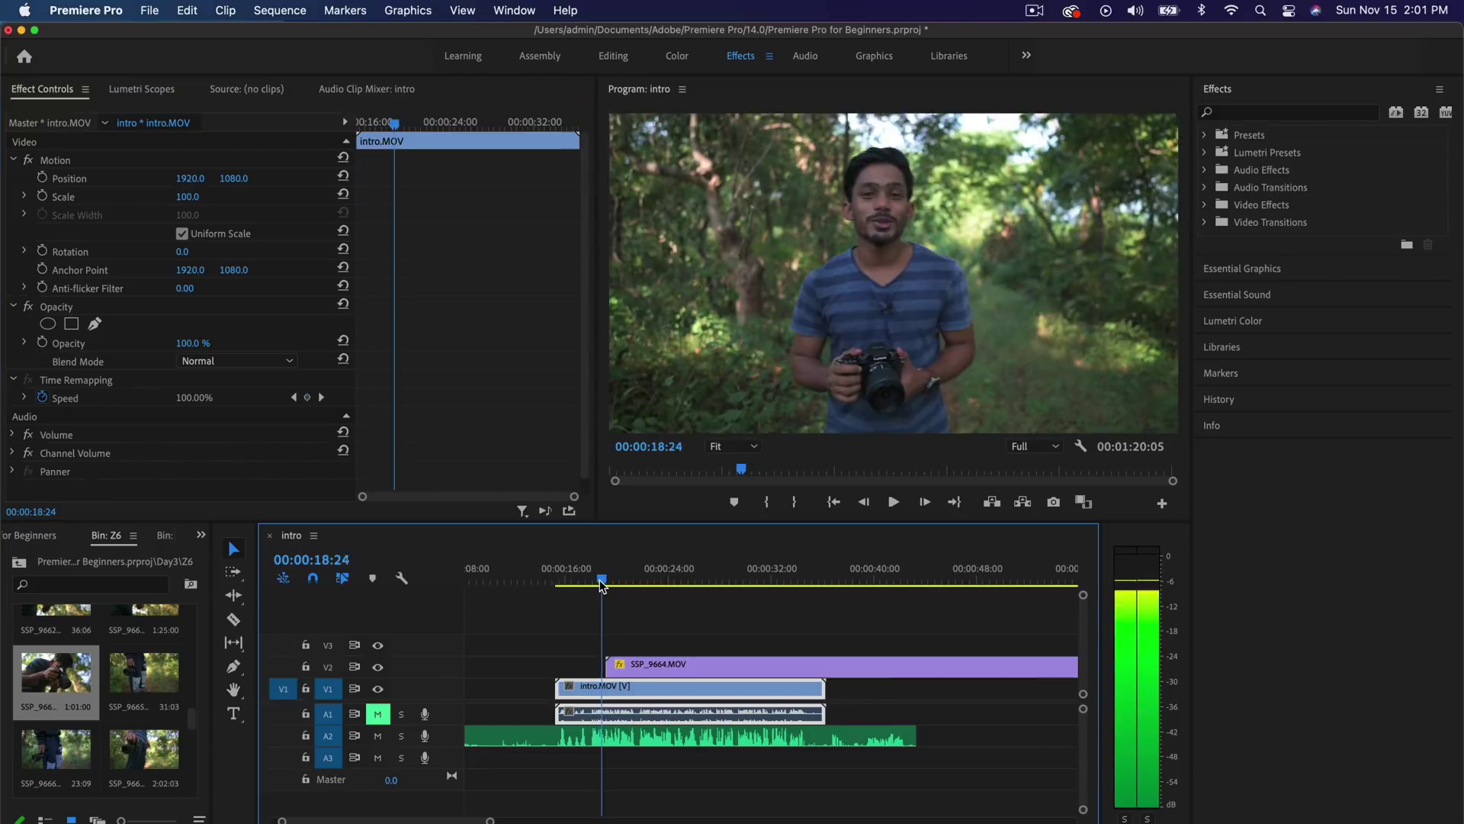
key("space")
key("c")
left_click(645, 665)
key("v")
left_click(686, 666)
key("Delete")
left_click(593, 583)
key("space")
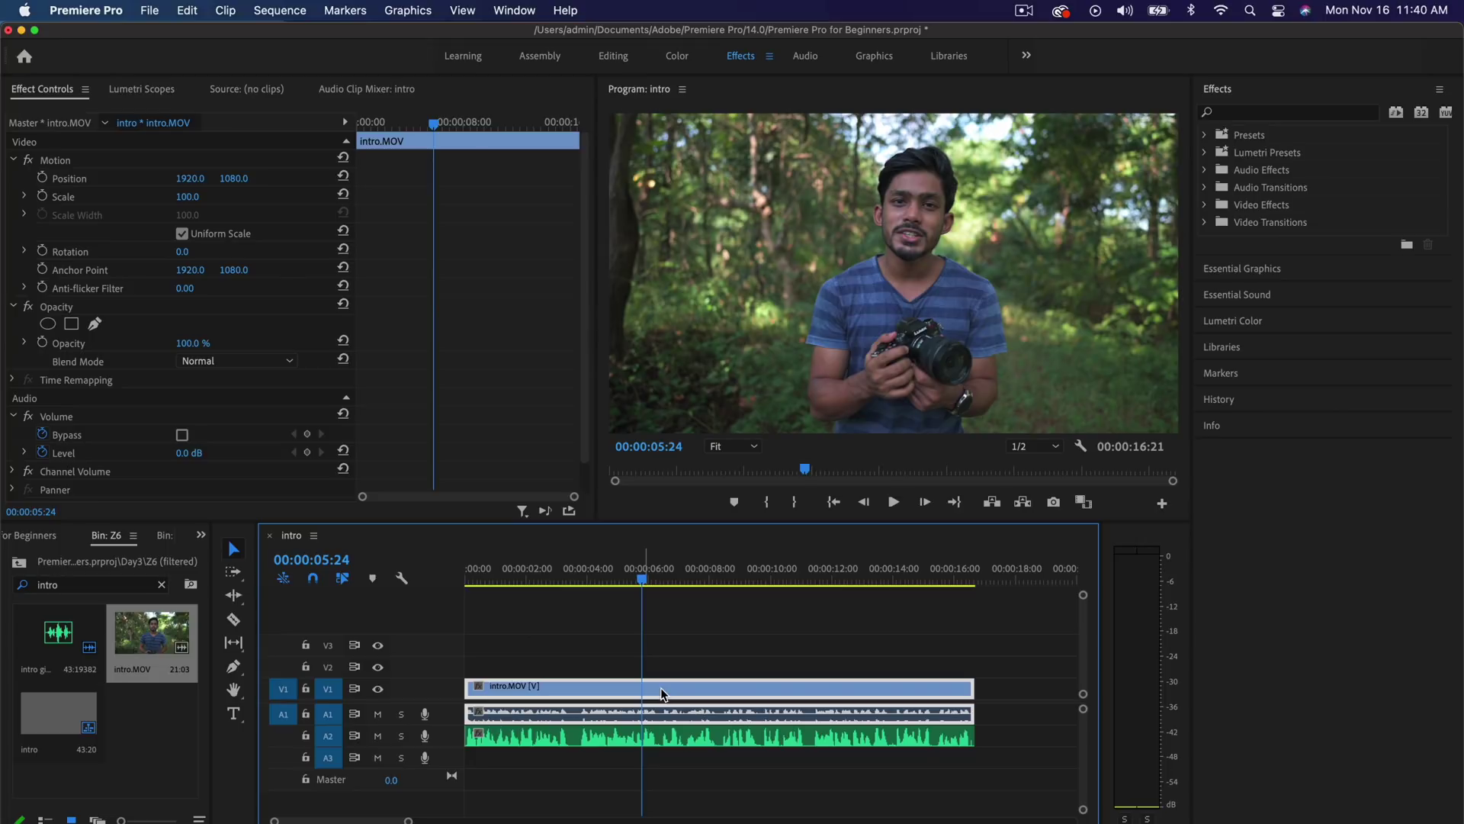
left_click_drag(662, 694, 720, 692)
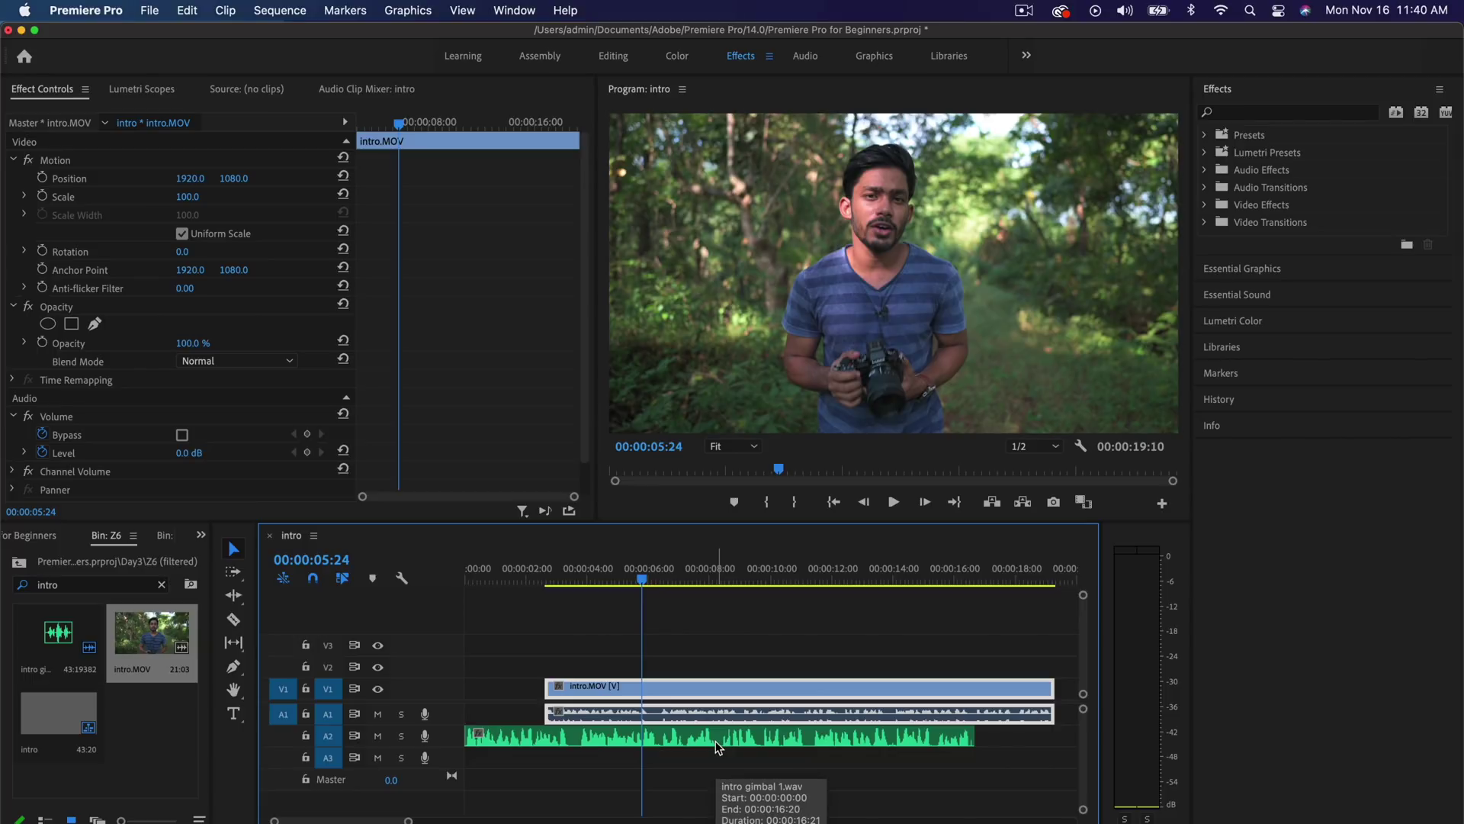
Unlink intro.MOV from its camera audio and delete the A1 audio clip.
key("super+z")
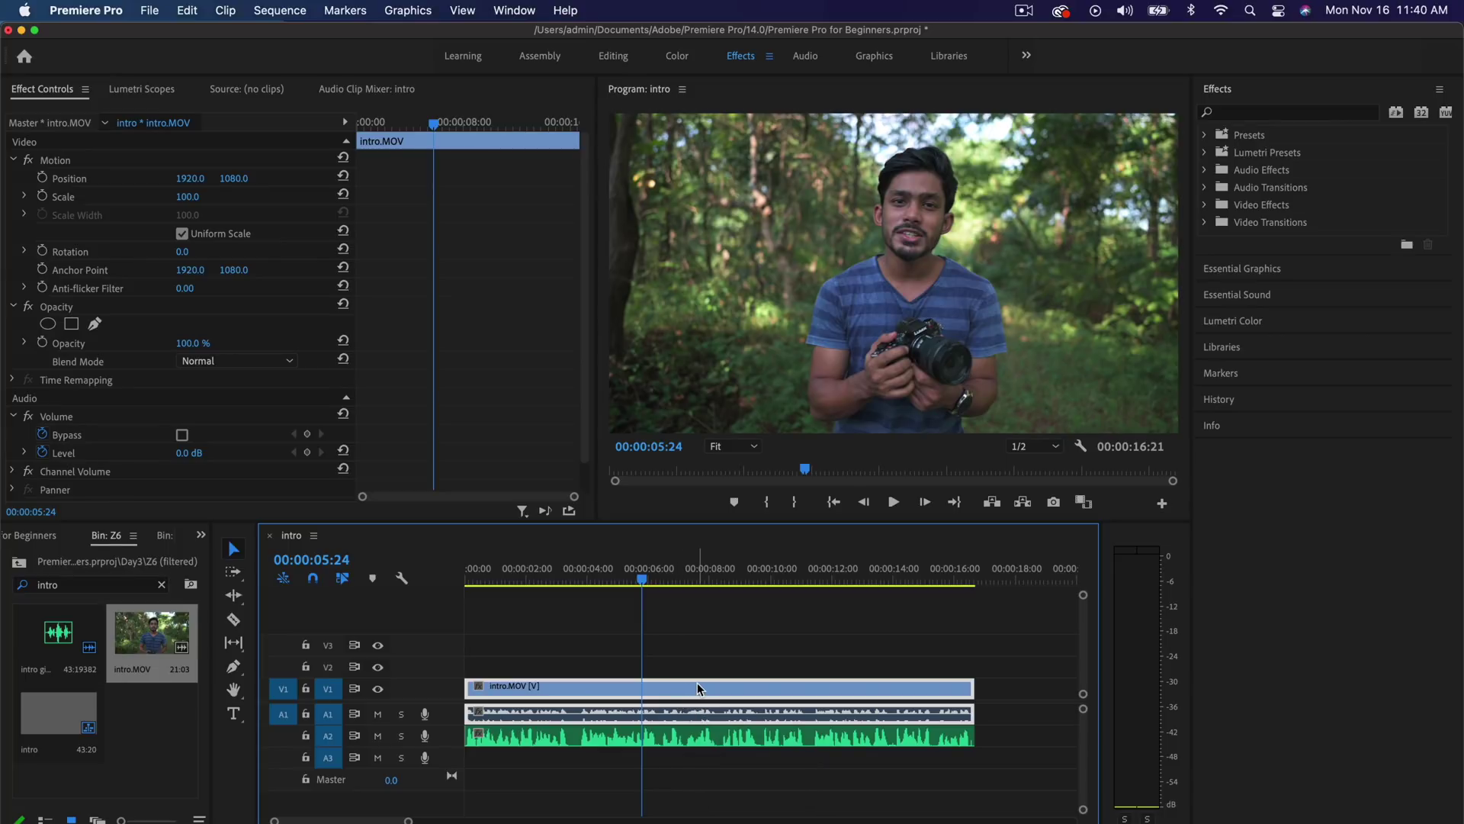
right_click(694, 690)
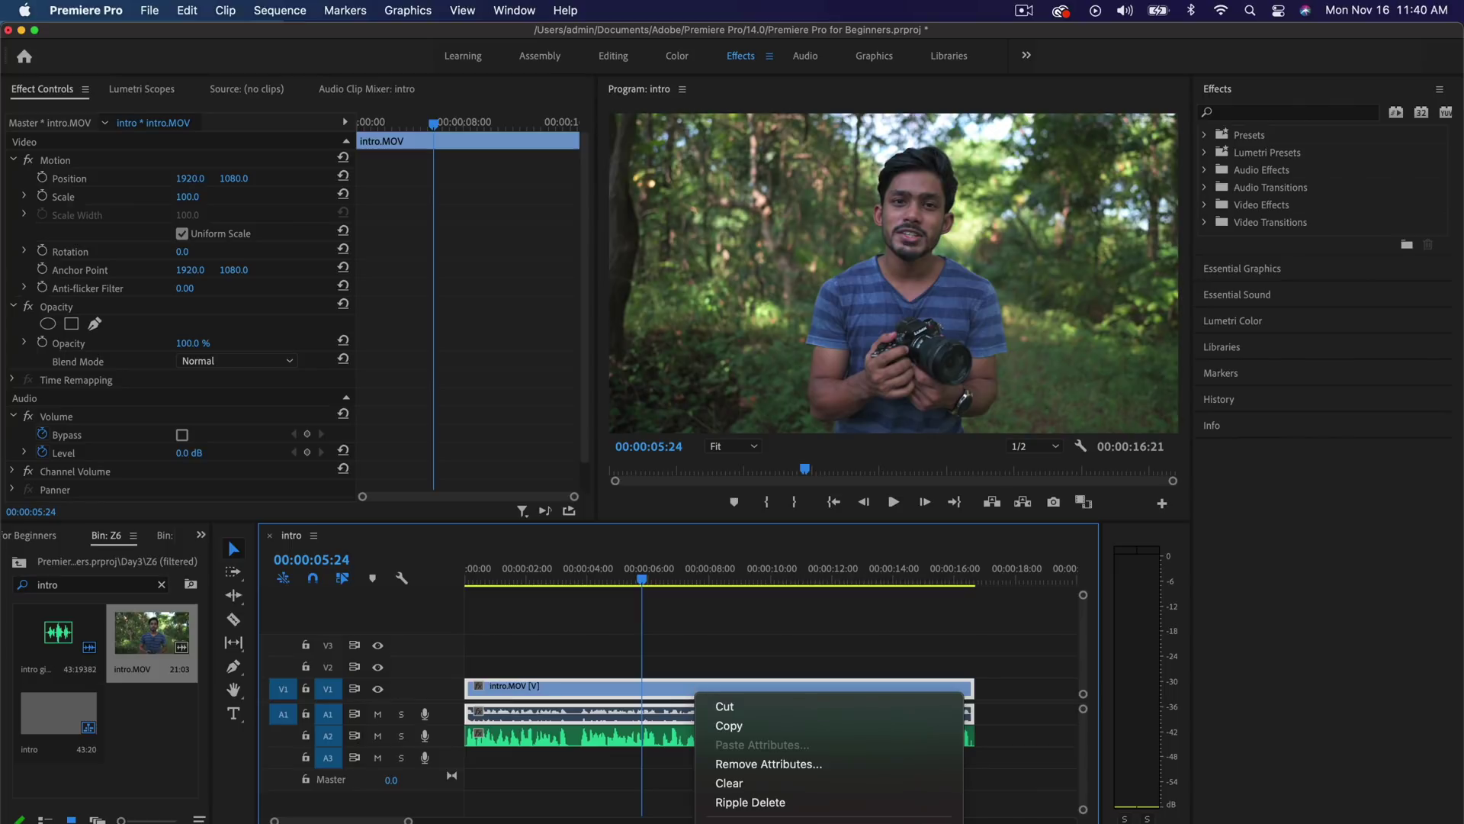
left_click(729, 576)
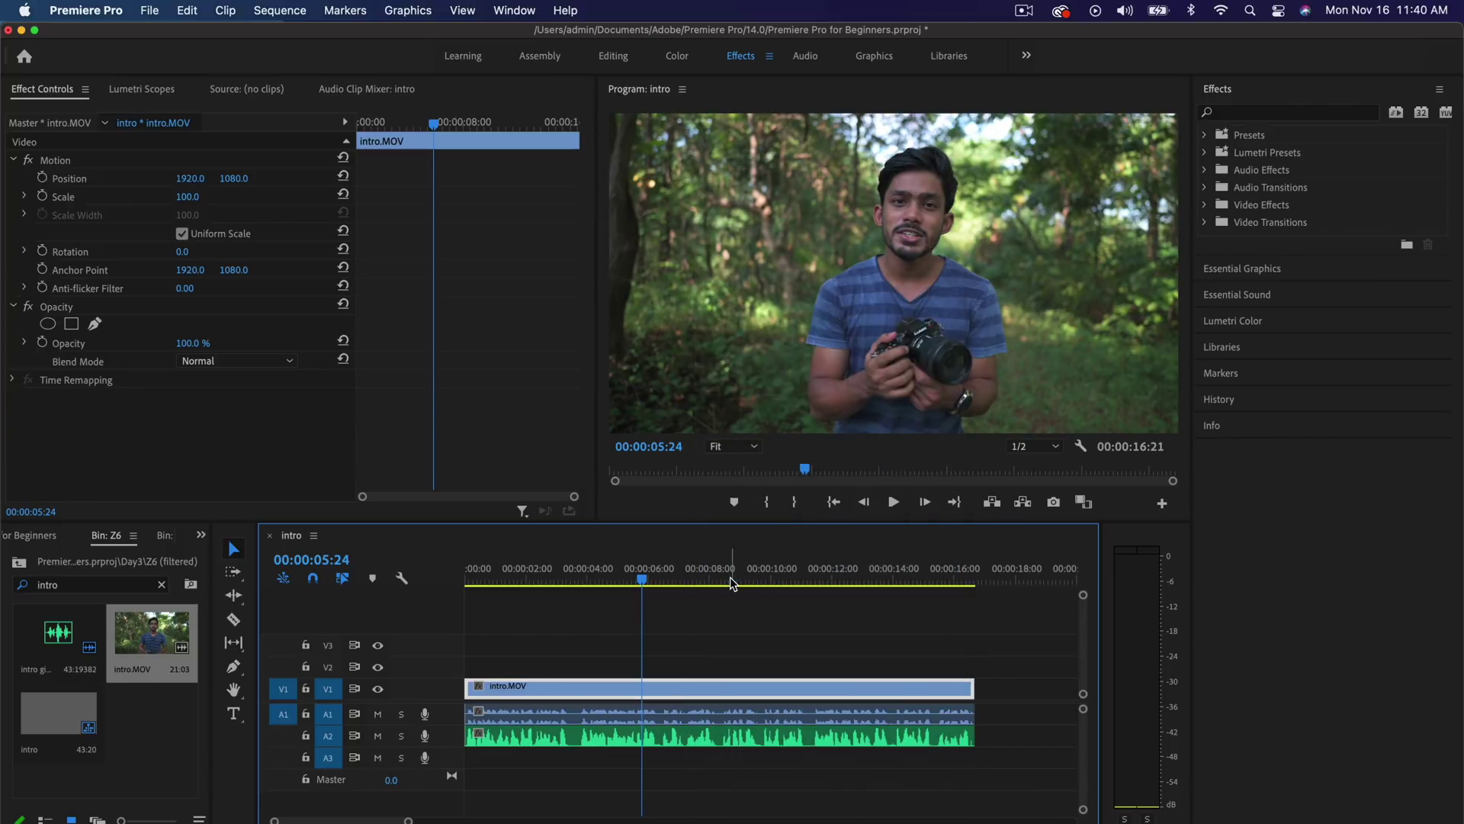
left_click_drag(654, 690, 705, 686)
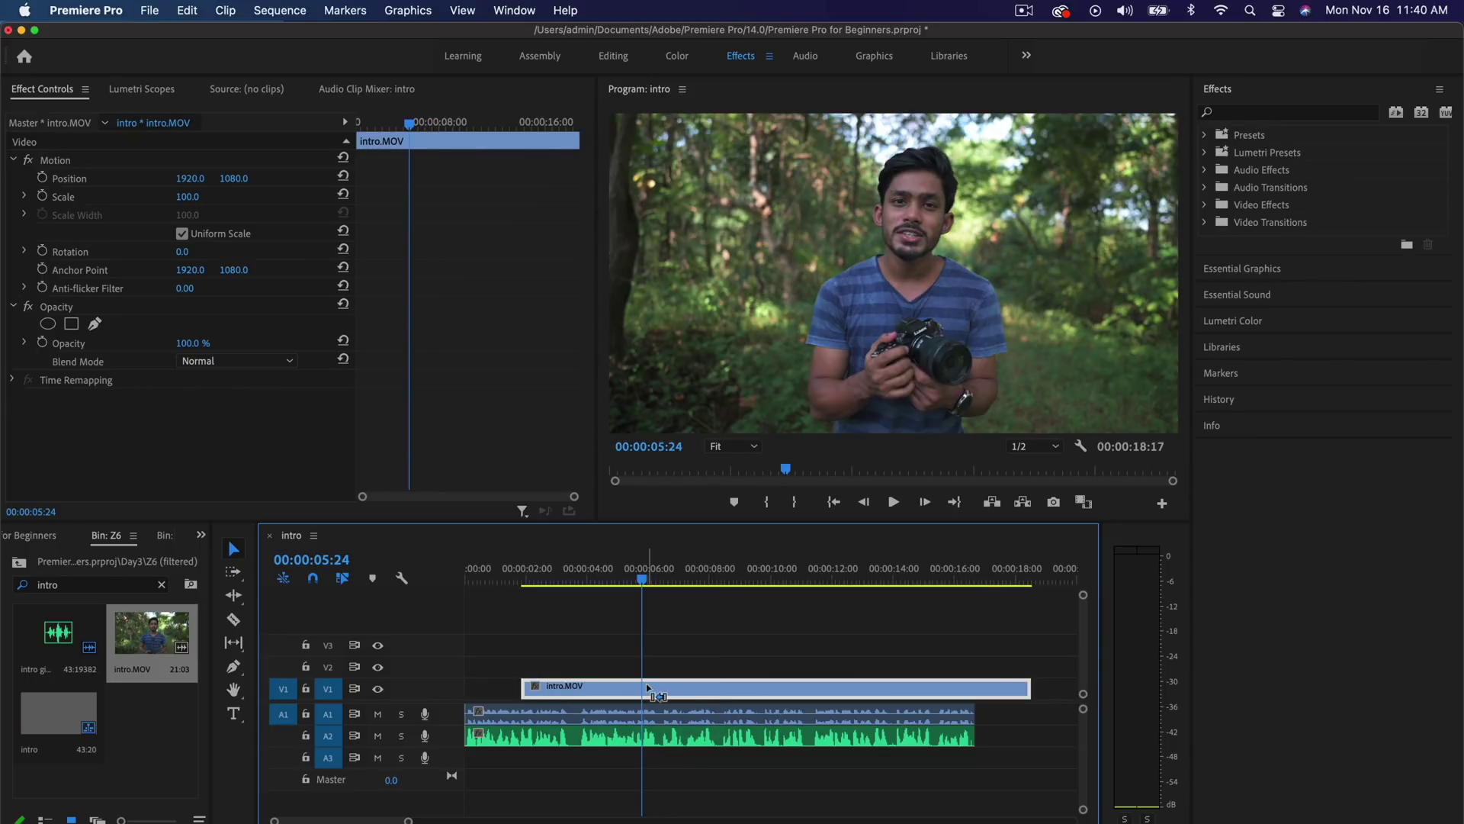
key("ctrl+z")
left_click(637, 711)
key("Delete")
Link intro.MOV with intro gimbal 1.wav, move them right, and split at 00:00:05:24.
key("ctrl+a")
right_click(624, 691)
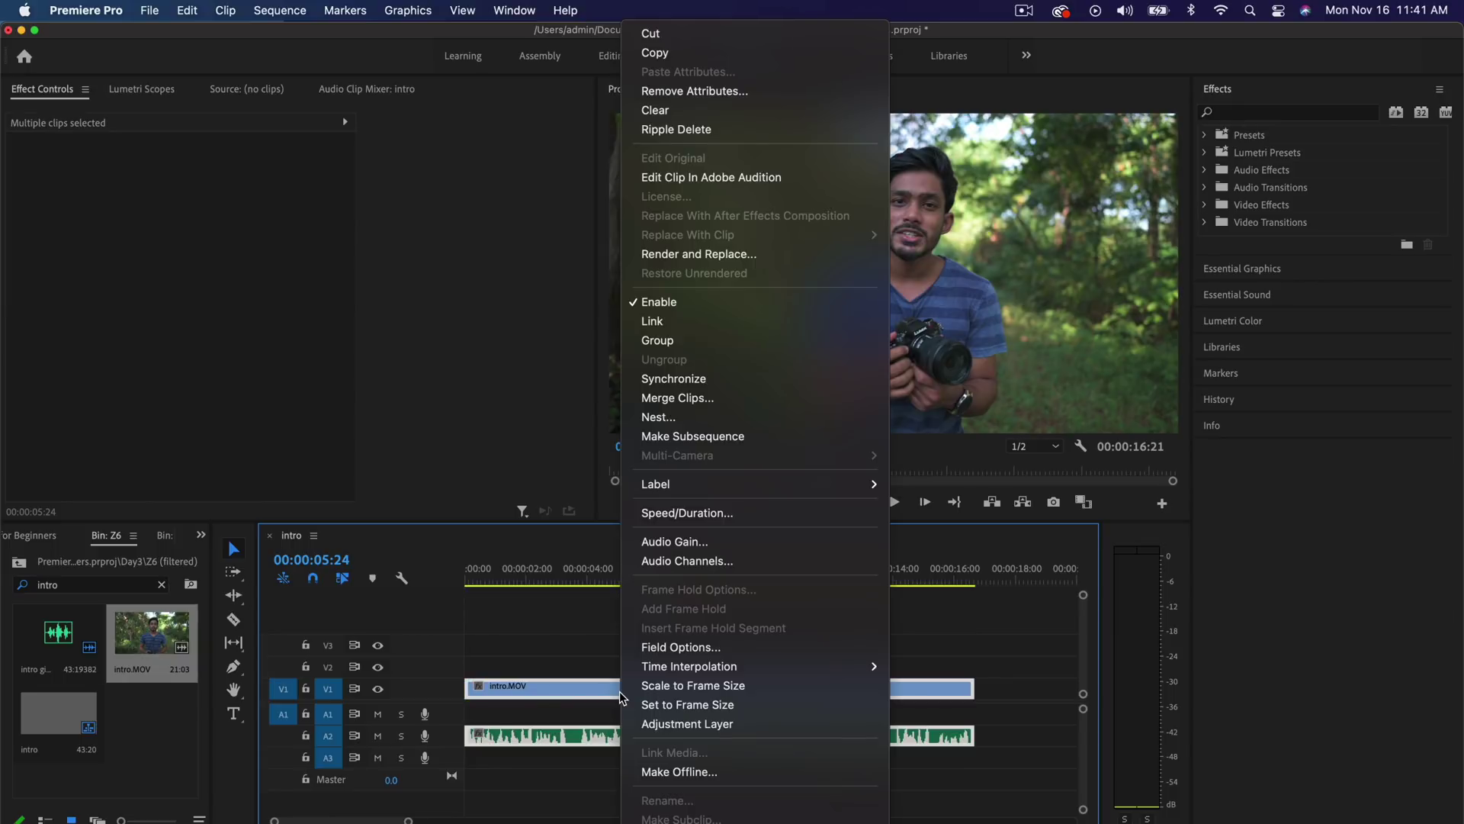
left_click(660, 326)
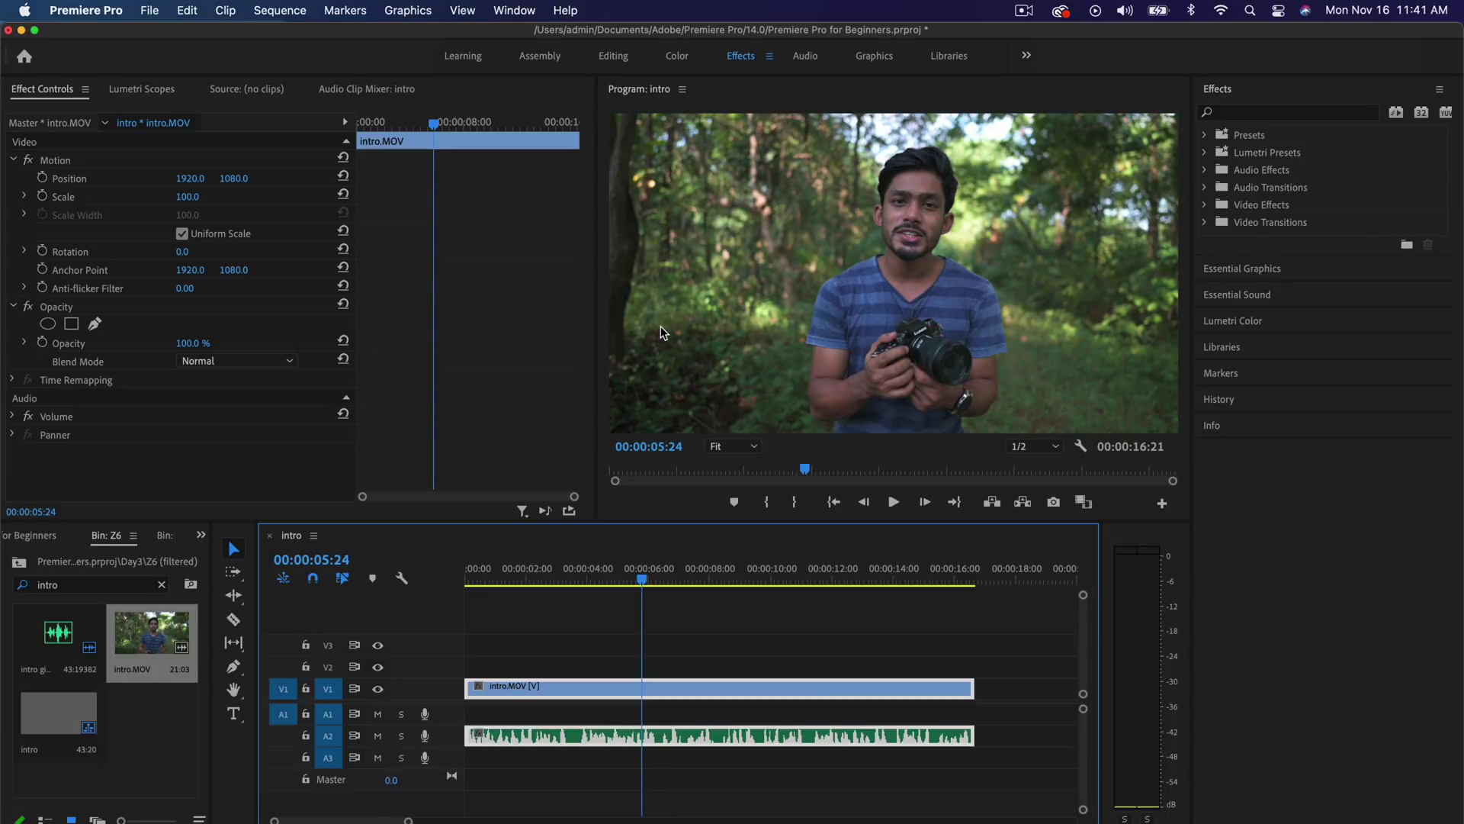
left_click_drag(679, 688, 752, 688)
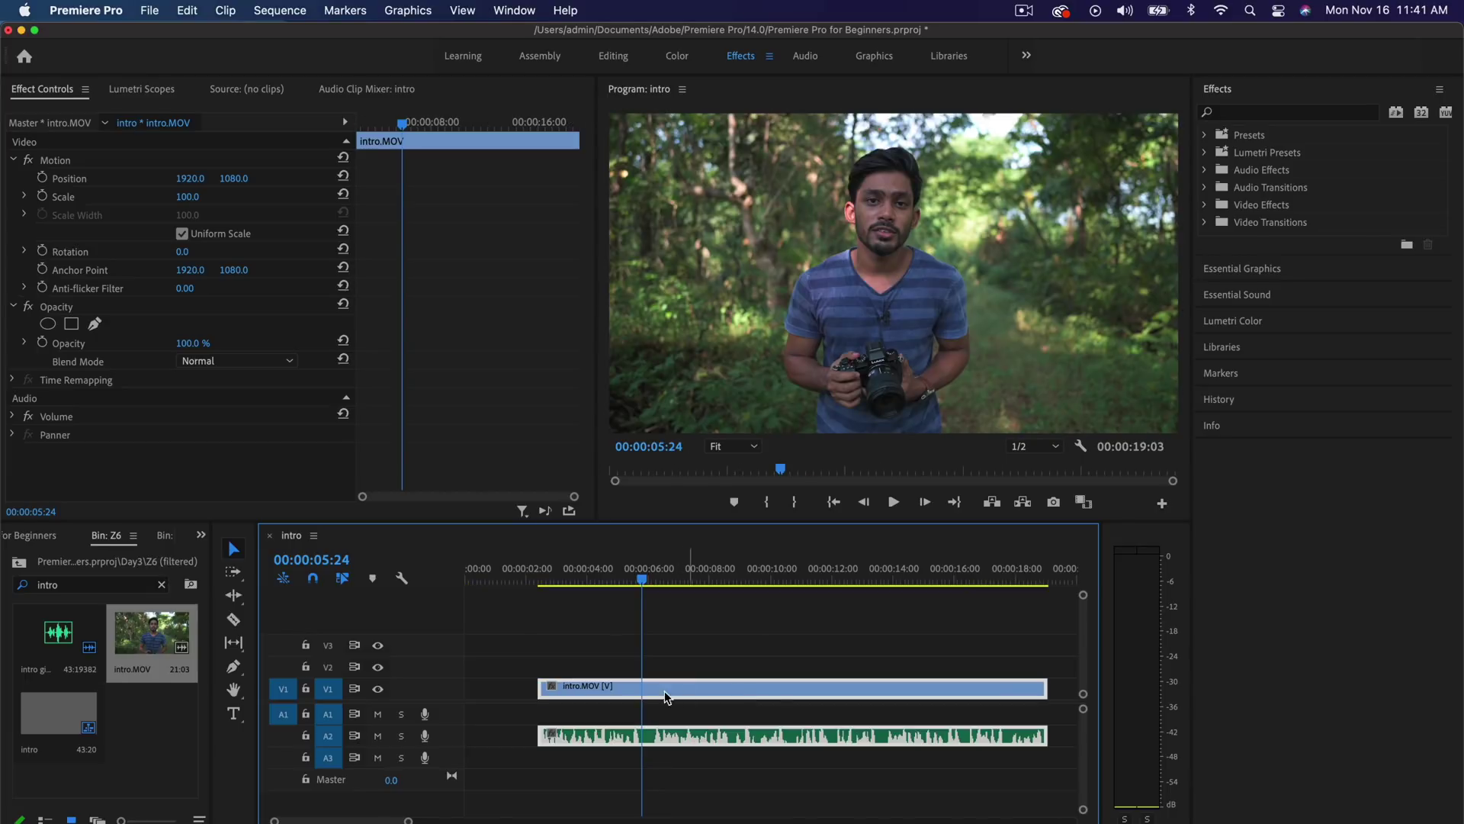
left_click(645, 690)
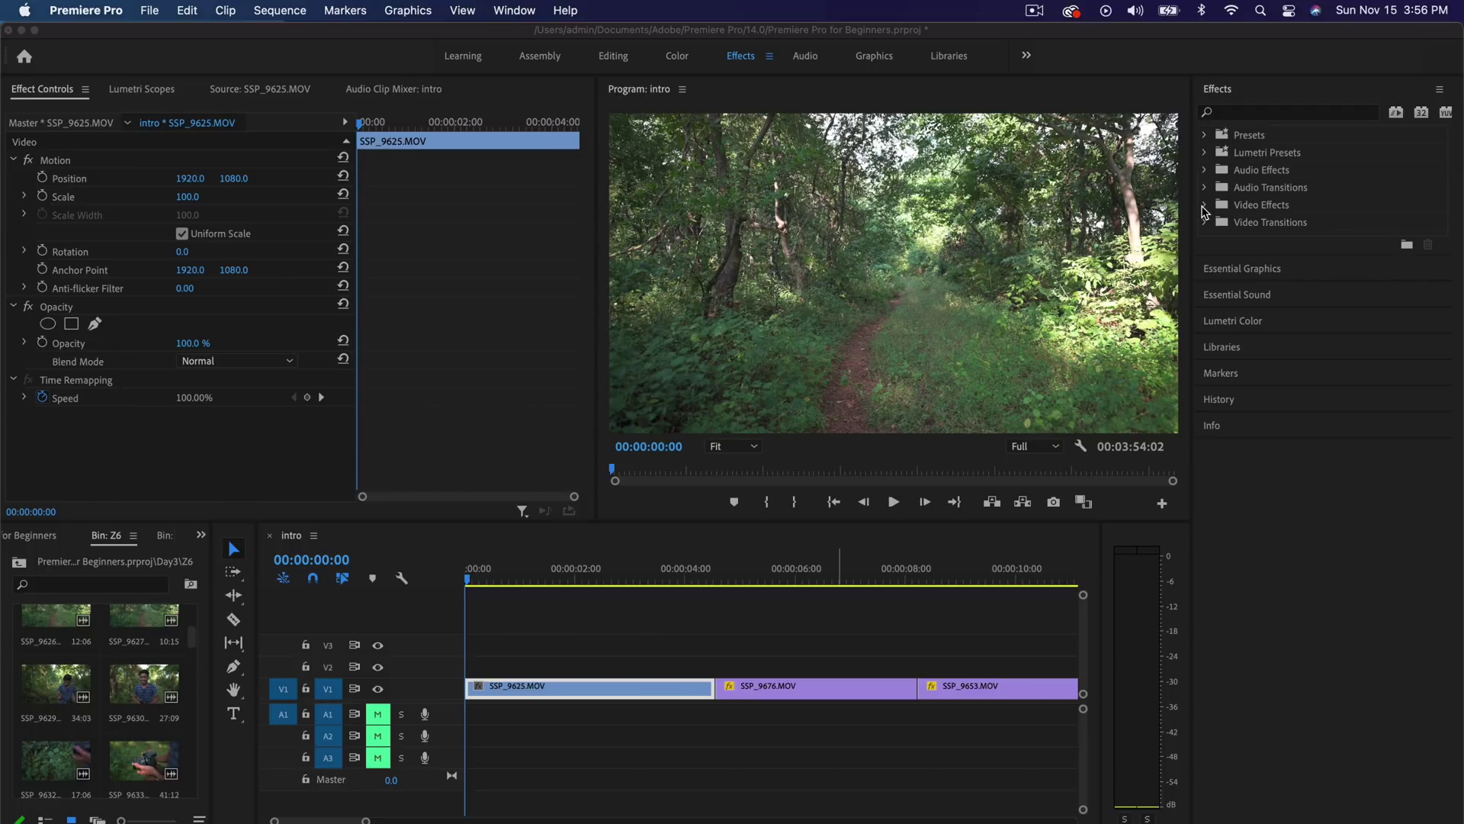
Search 'warp' in Effects and drag Warp Stabilizer onto the SSP_9625.MOV clip.
left_click(1204, 205)
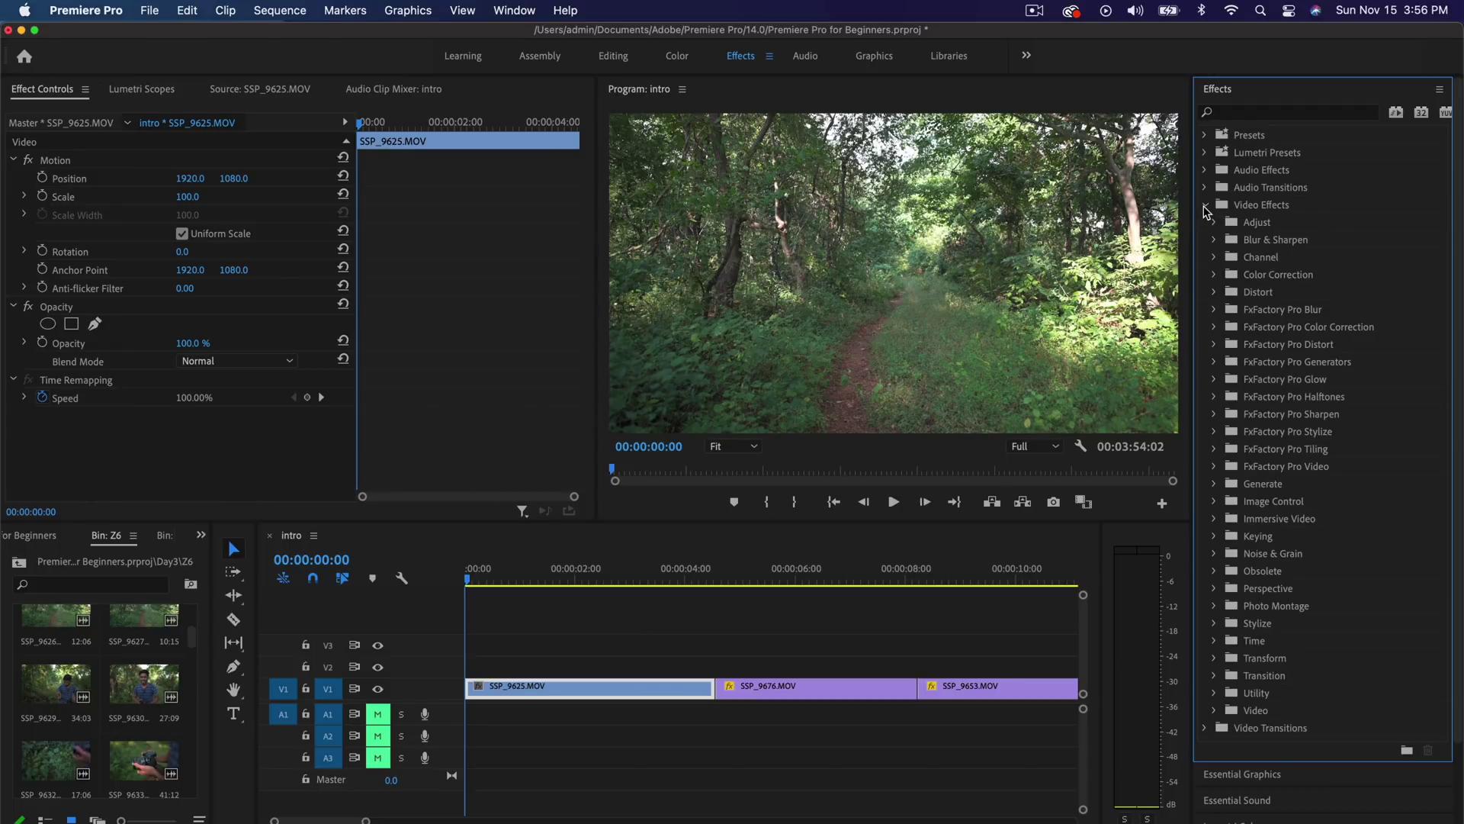
left_click(1204, 205)
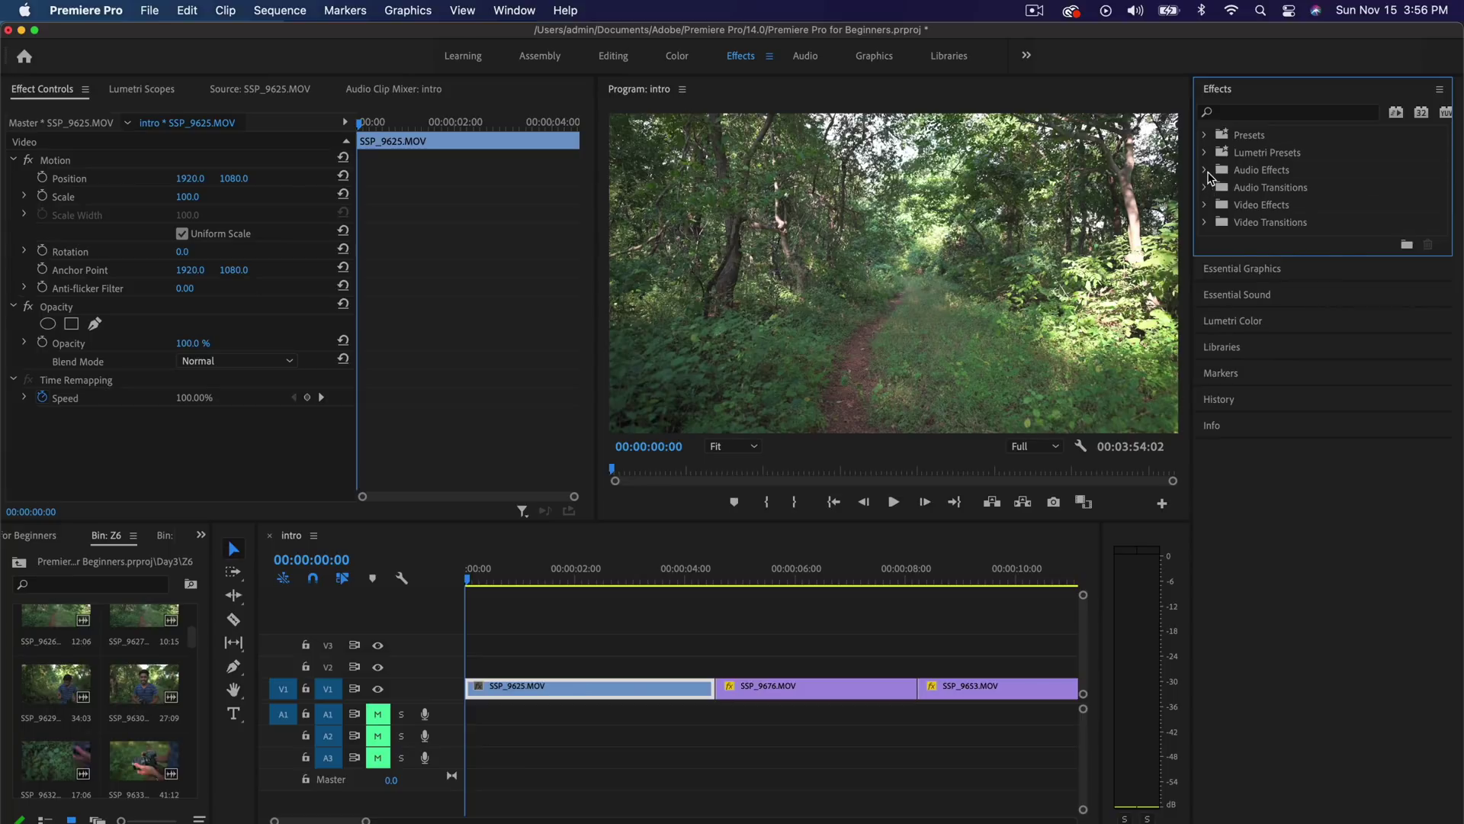
left_click(1204, 171)
left_click(1207, 172)
left_click(1289, 112)
type("warp")
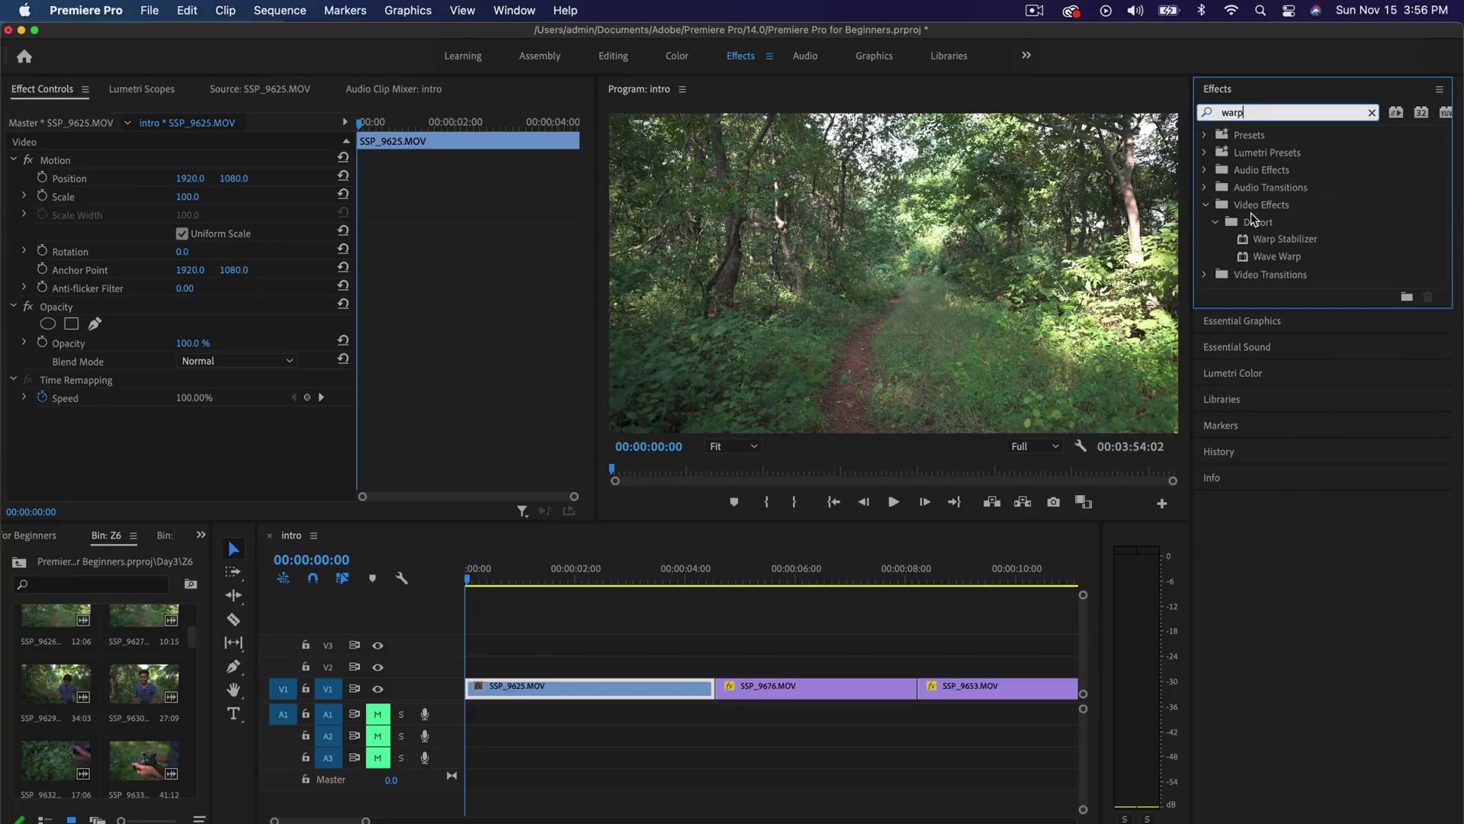
left_click_drag(1285, 239, 647, 687)
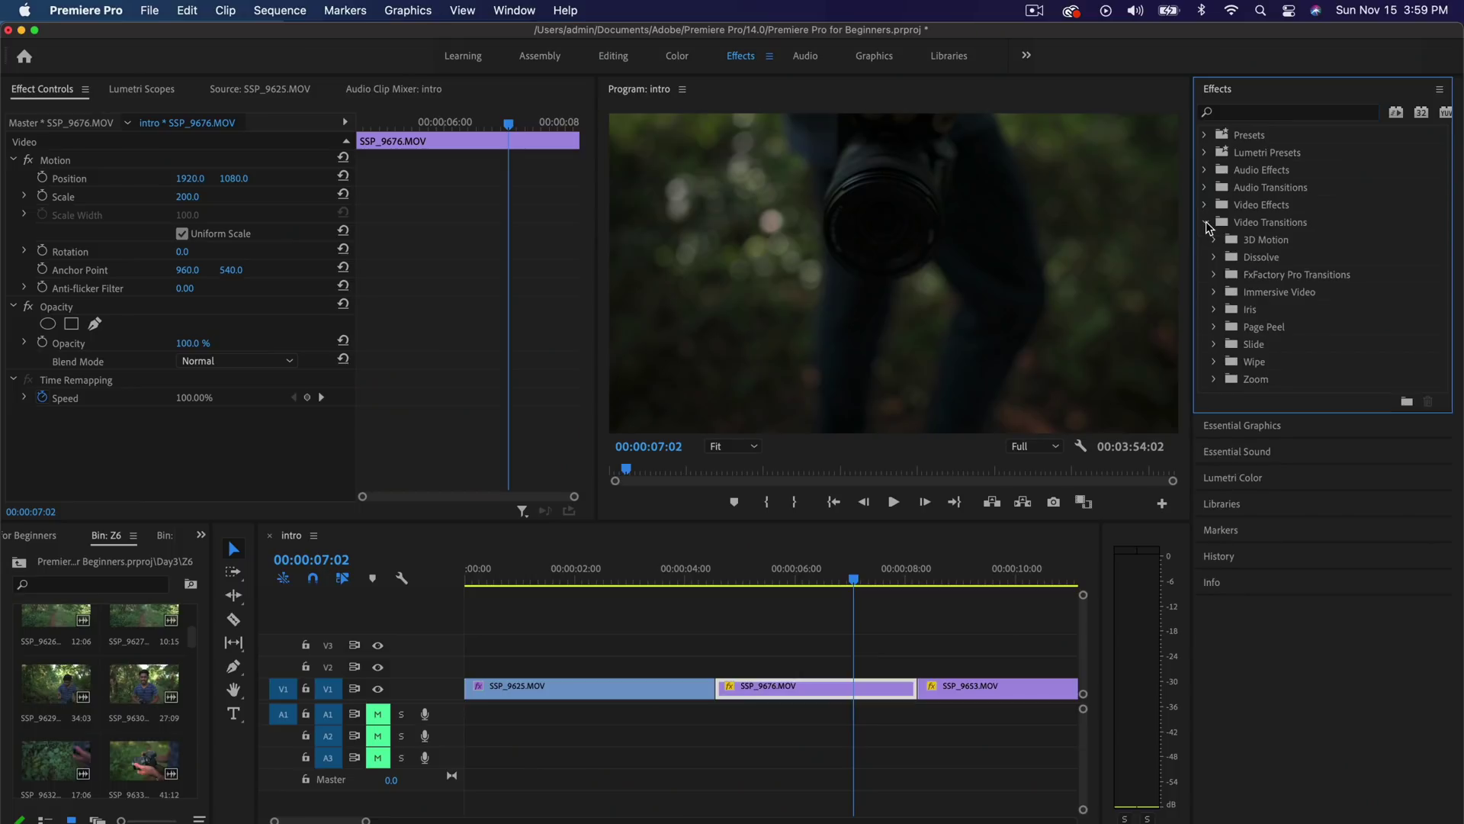
Add a 00:00:01:00 Cross Dissolve between SSP_9676 and SSP_9653 and review it.
left_click(1214, 258)
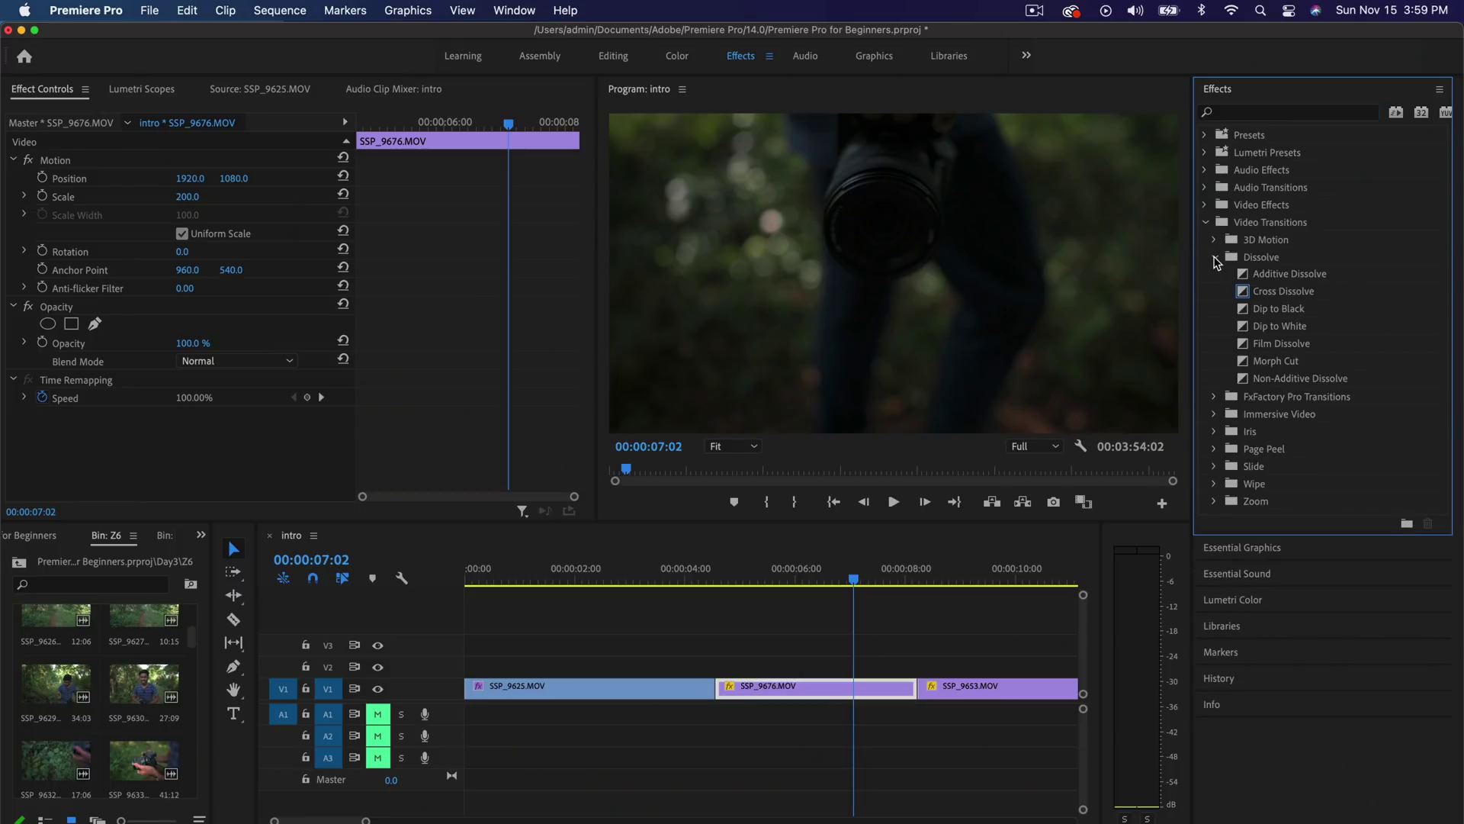
left_click_drag(1267, 290, 943, 690)
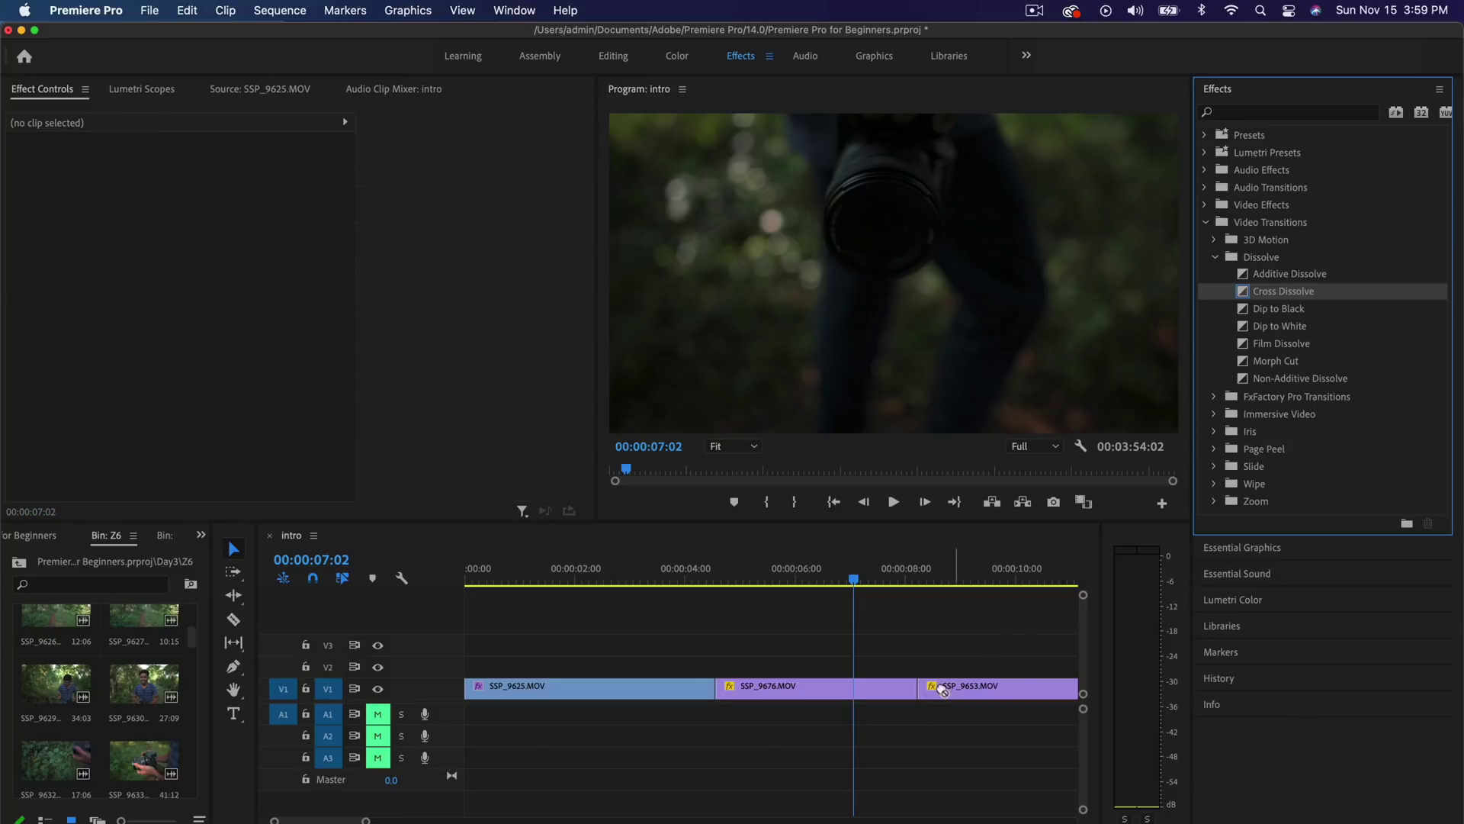
left_click(881, 587)
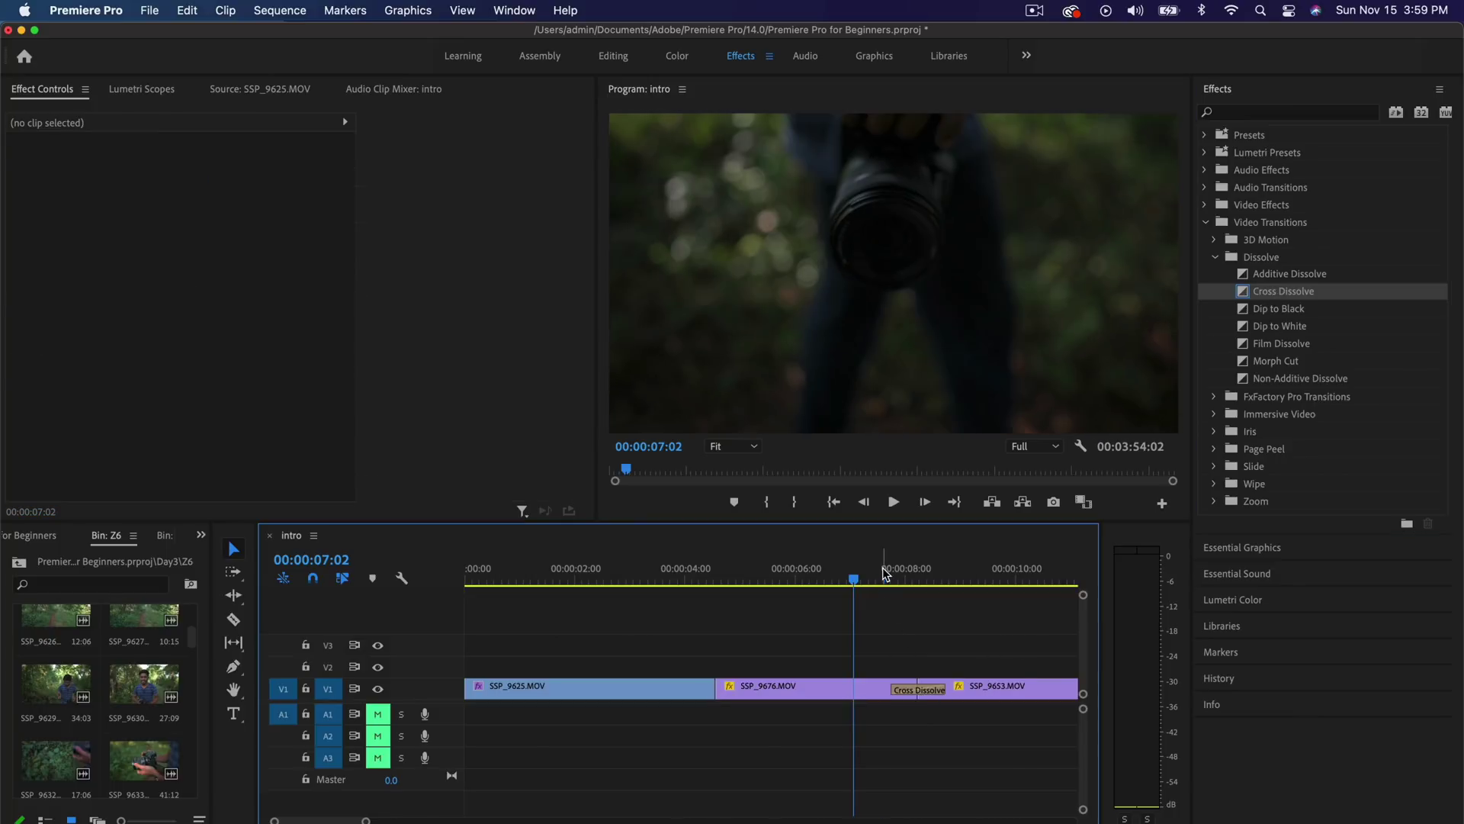
key("space")
key("space")
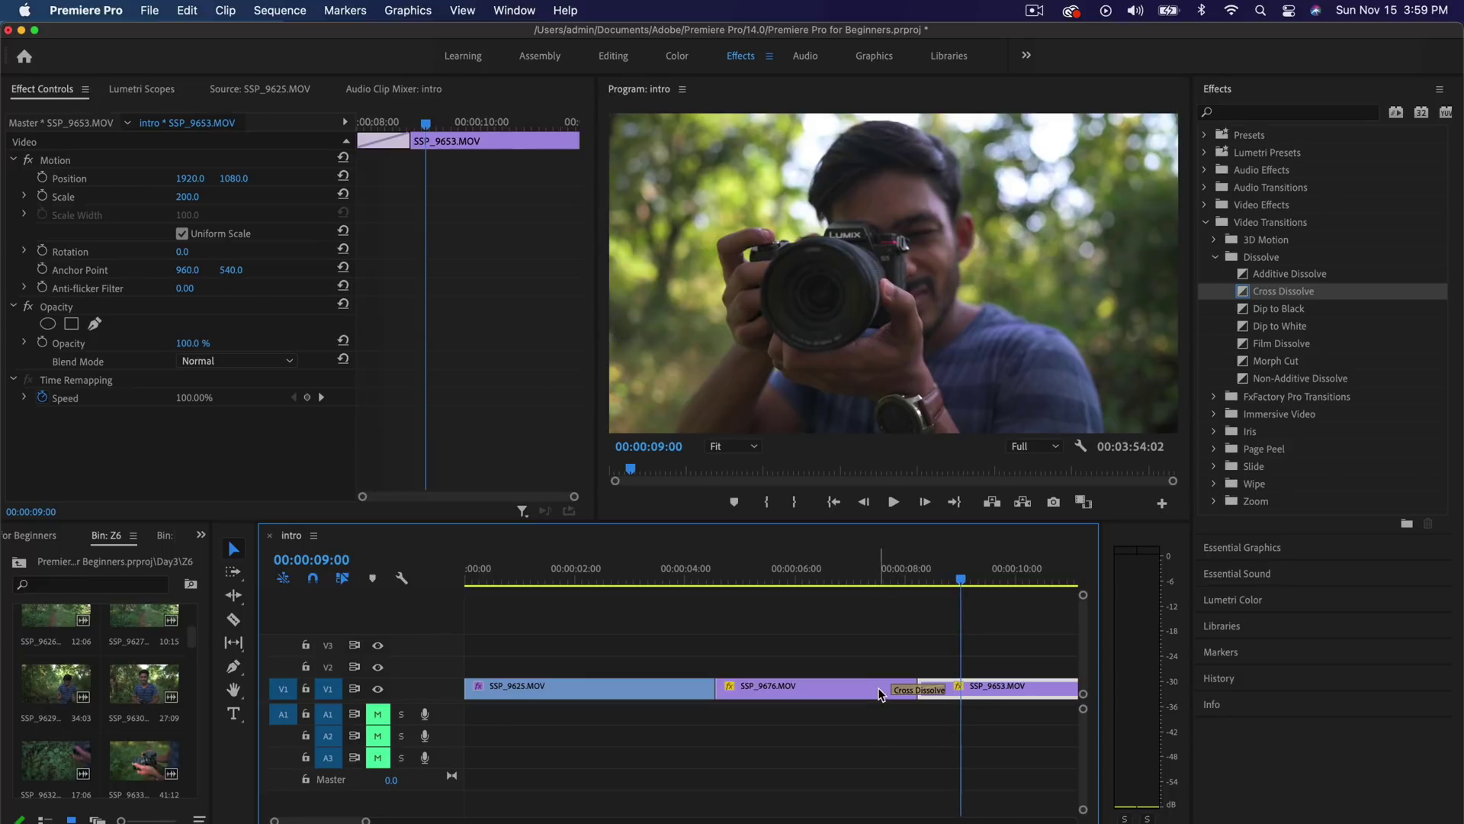
mouse_move(896, 690)
left_mouse_down()
mouse_move(869, 690)
mouse_move(923, 690)
left_mouse_up()
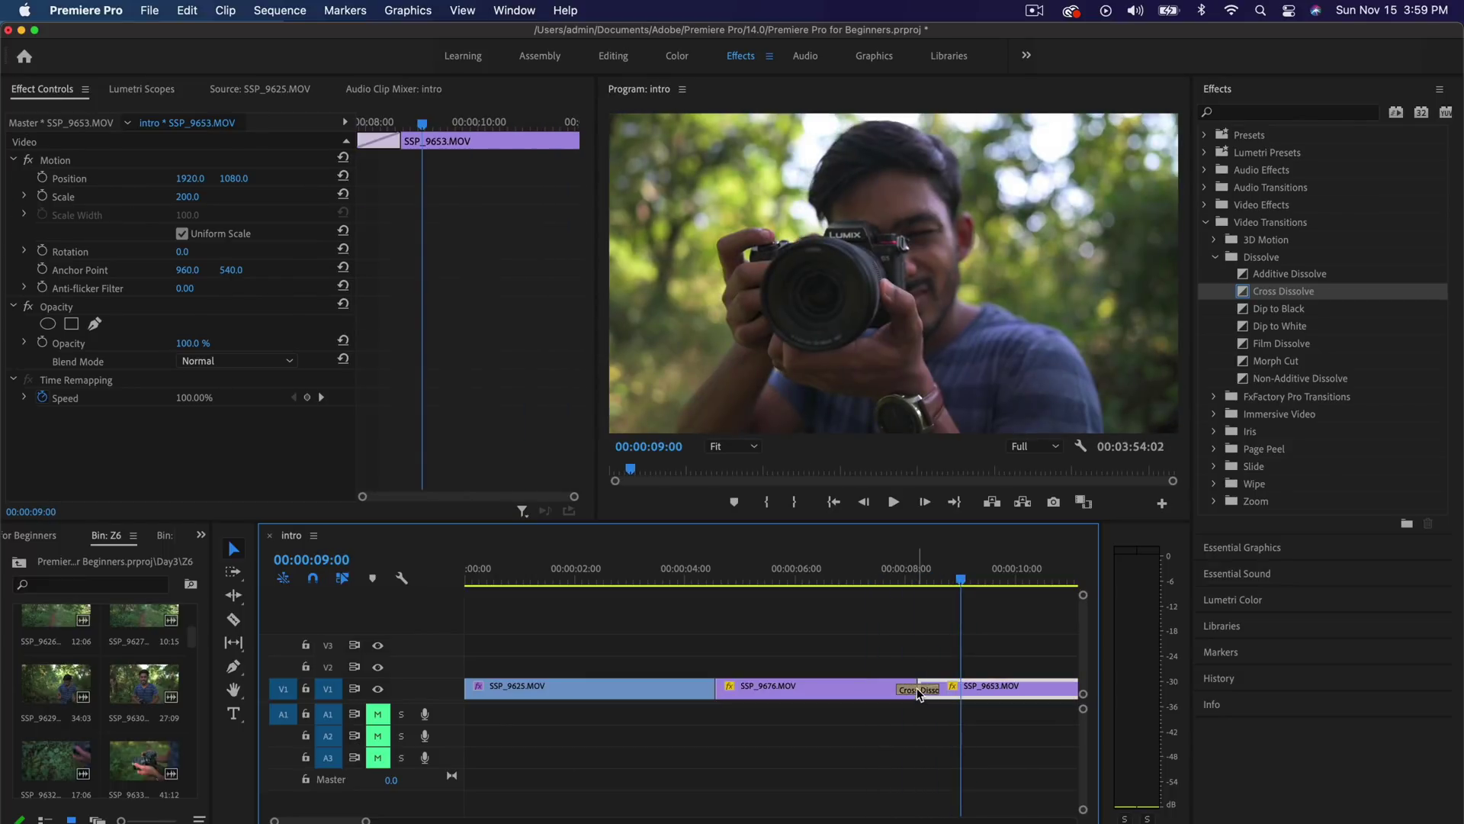
double_click(919, 690)
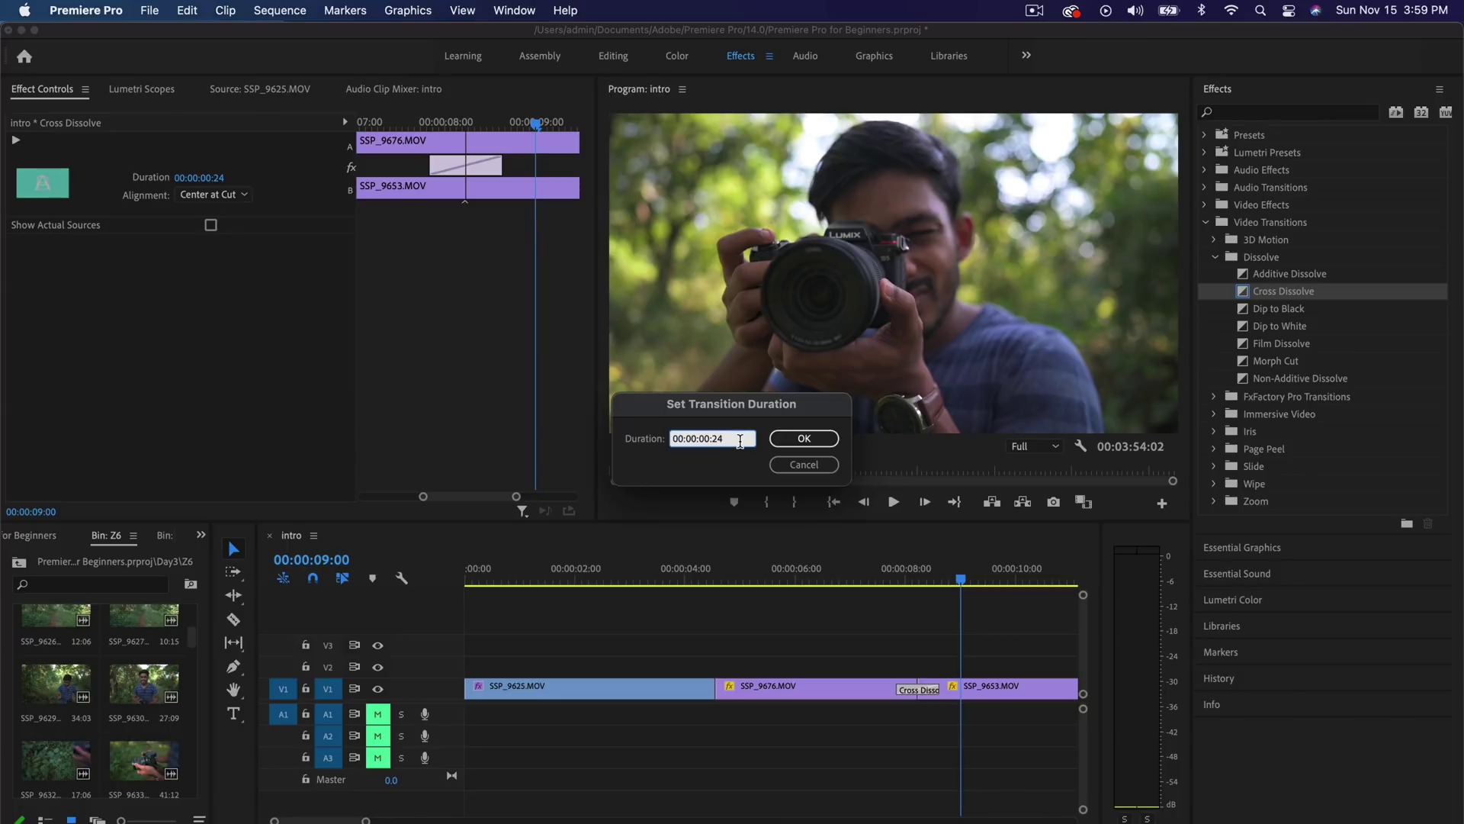
key("Return")
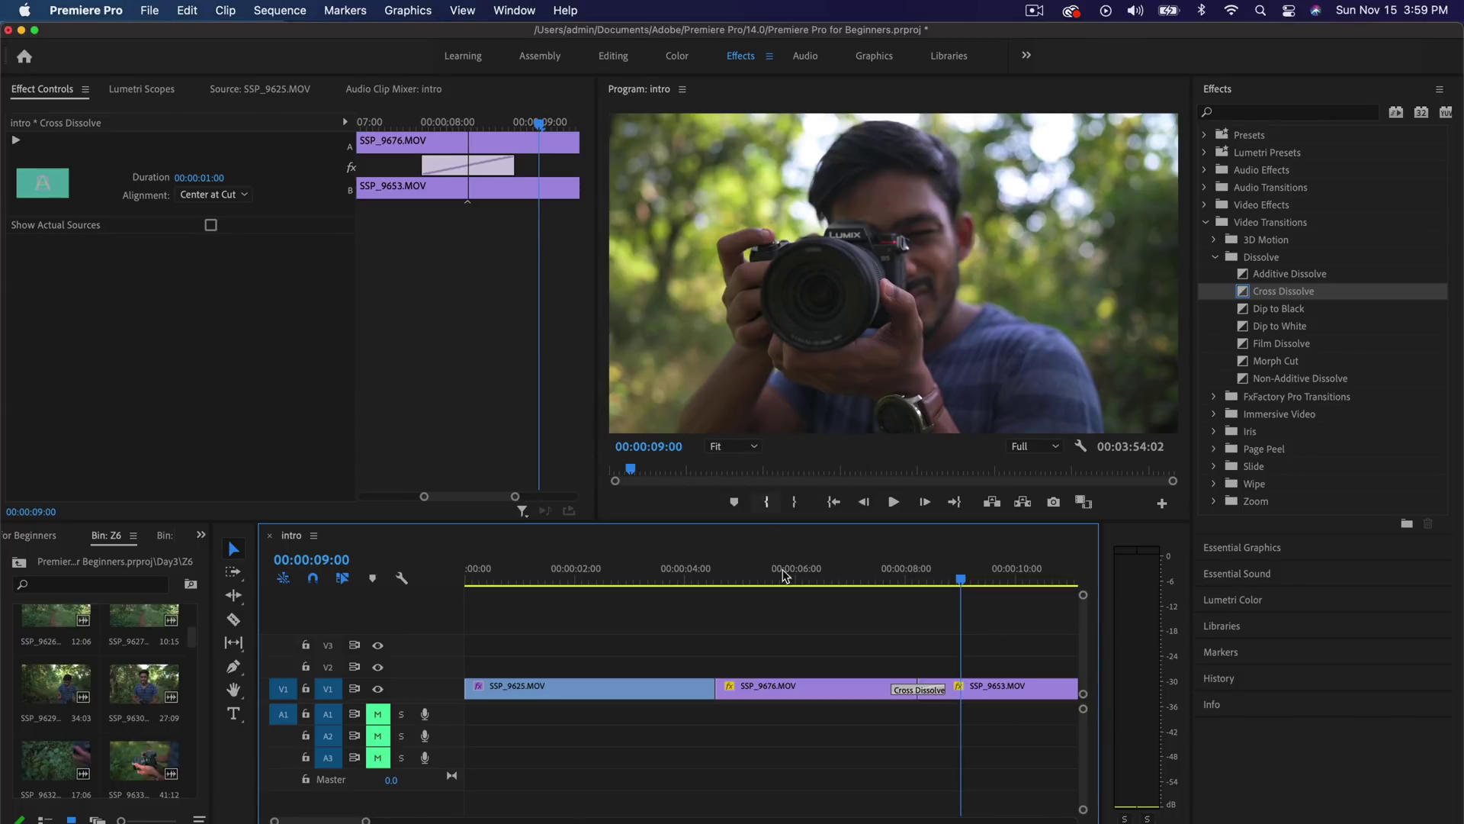
left_click(858, 580)
key("space")
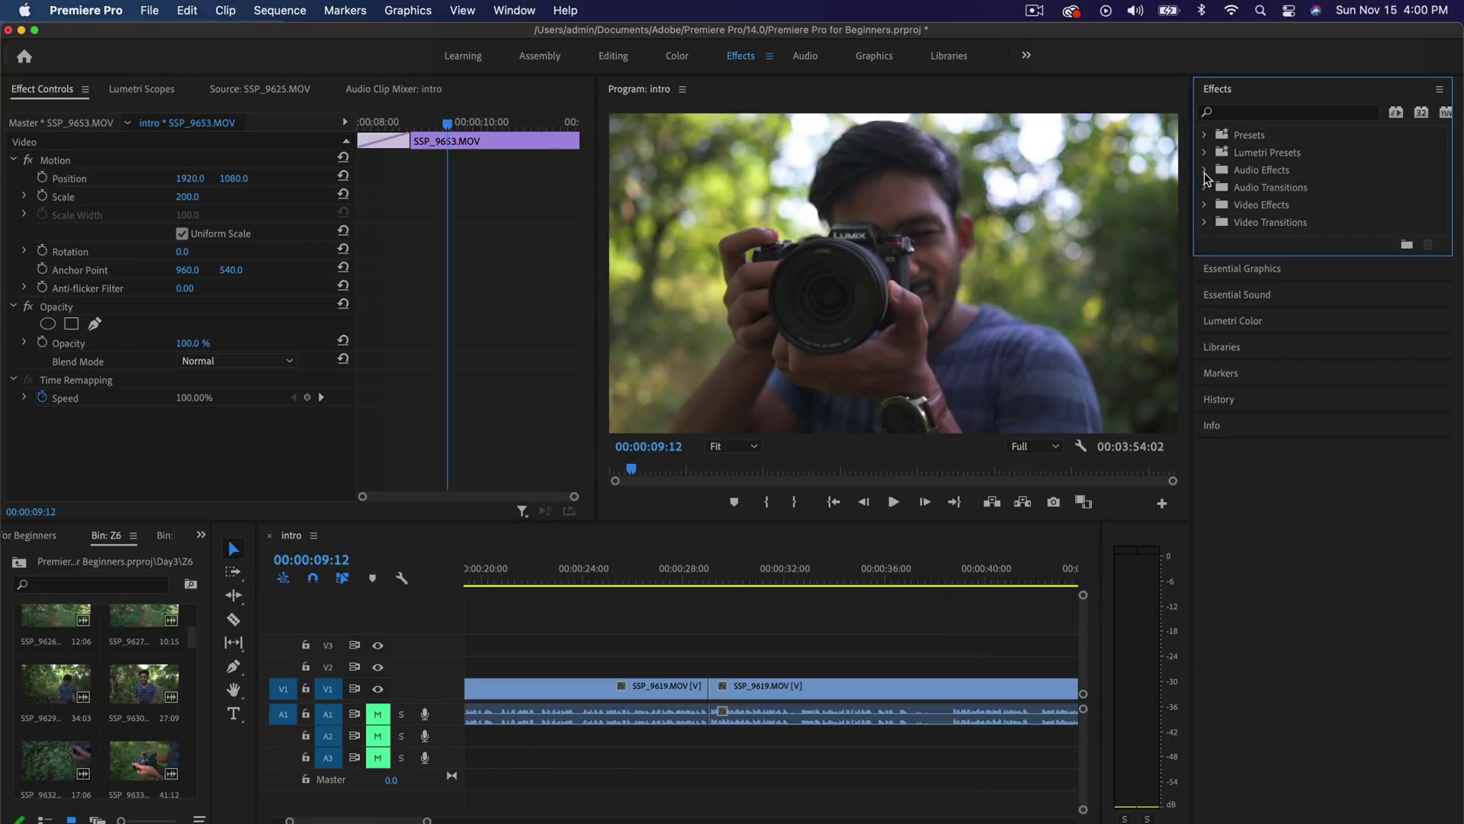
Apply a Constant Power crossfade to the audio cut and confirm its duration.
left_click(1205, 183)
left_click(1212, 205)
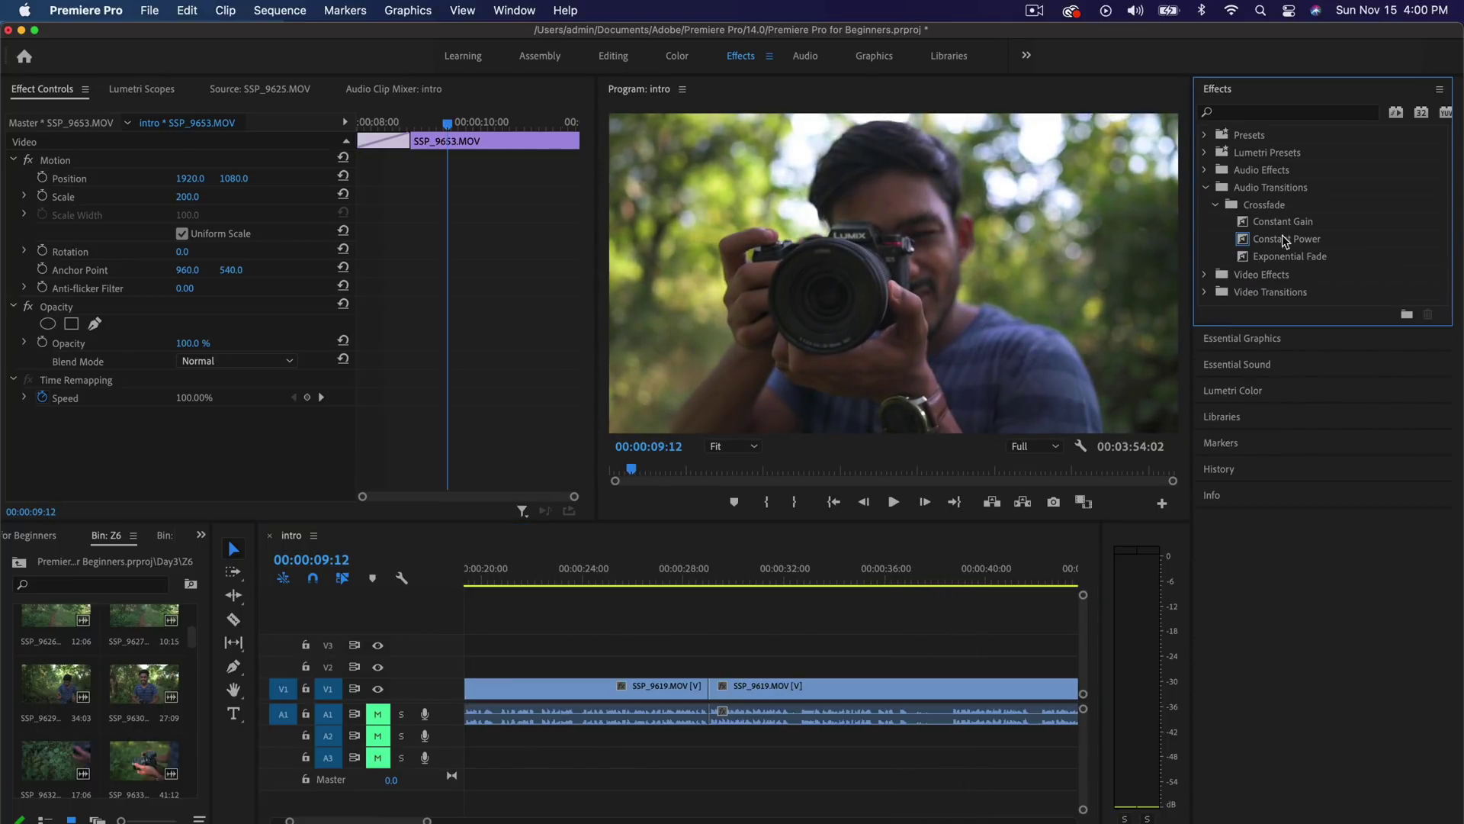
left_click_drag(1285, 241, 1270, 255)
left_click_drag(717, 724, 713, 718)
double_click(713, 716)
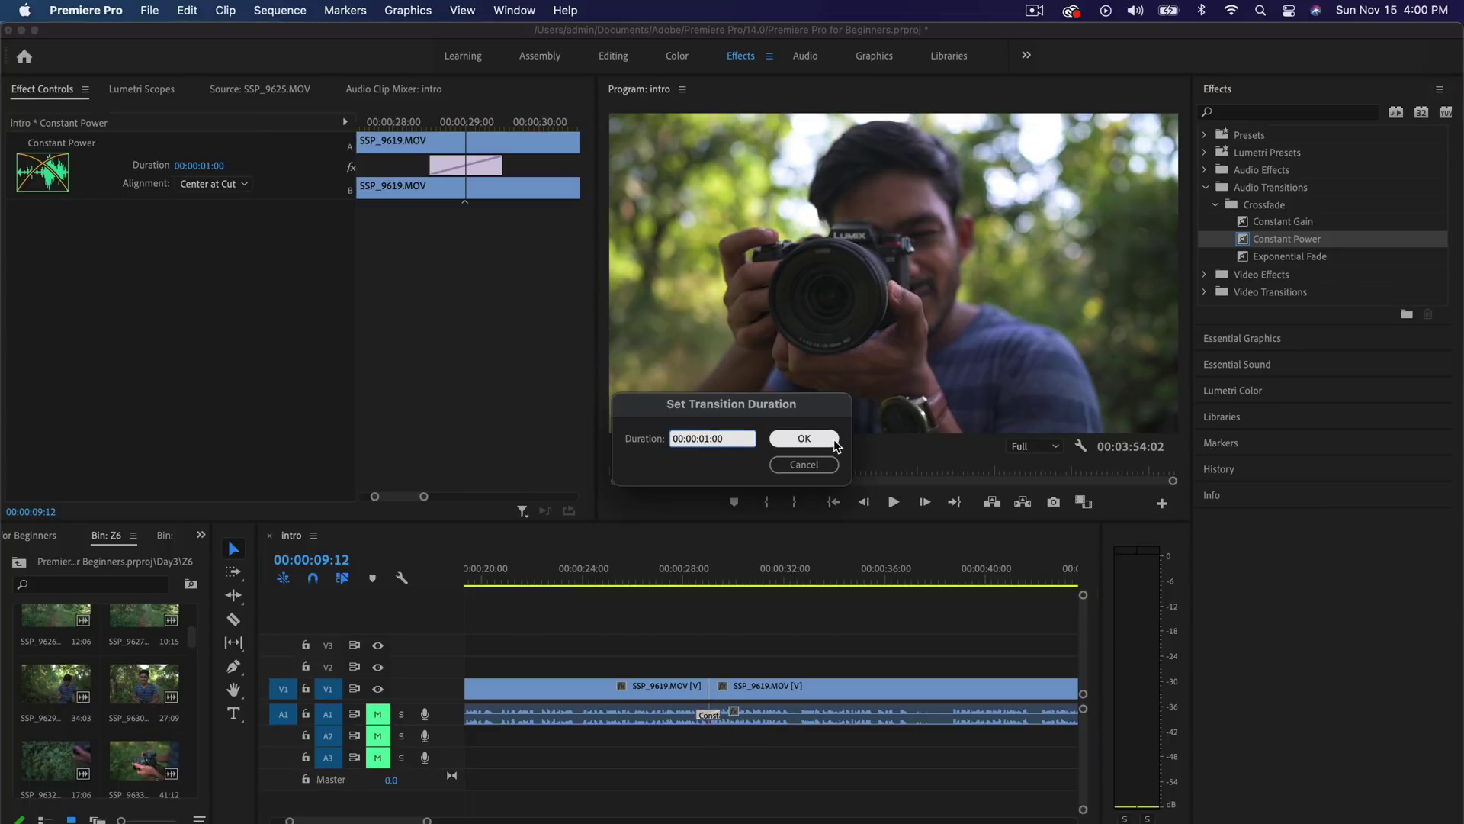
left_click(801, 435)
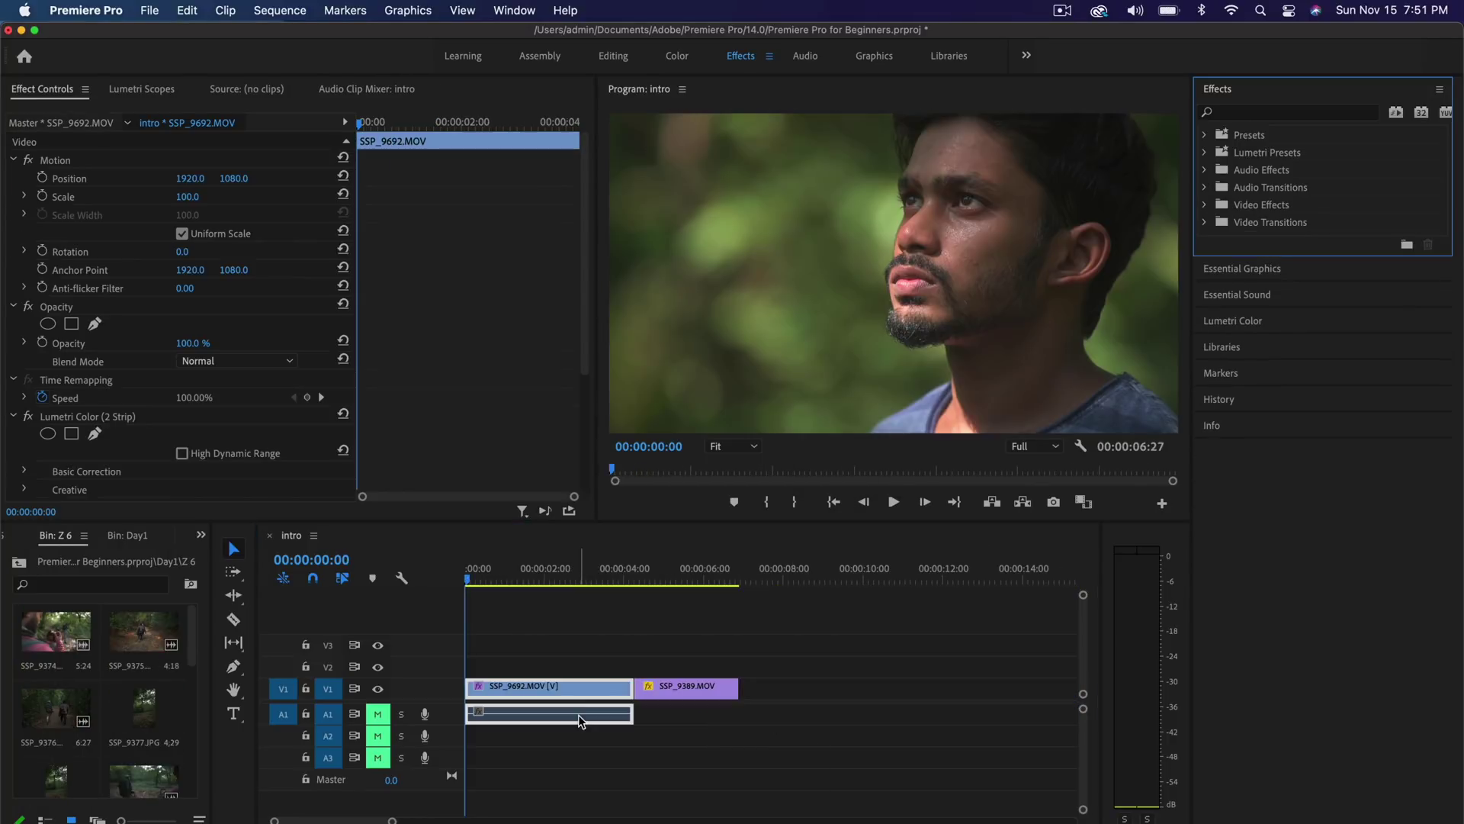
Switch to the Color workspace and adjust which Lumetri Scopes are displayed.
left_click(676, 56)
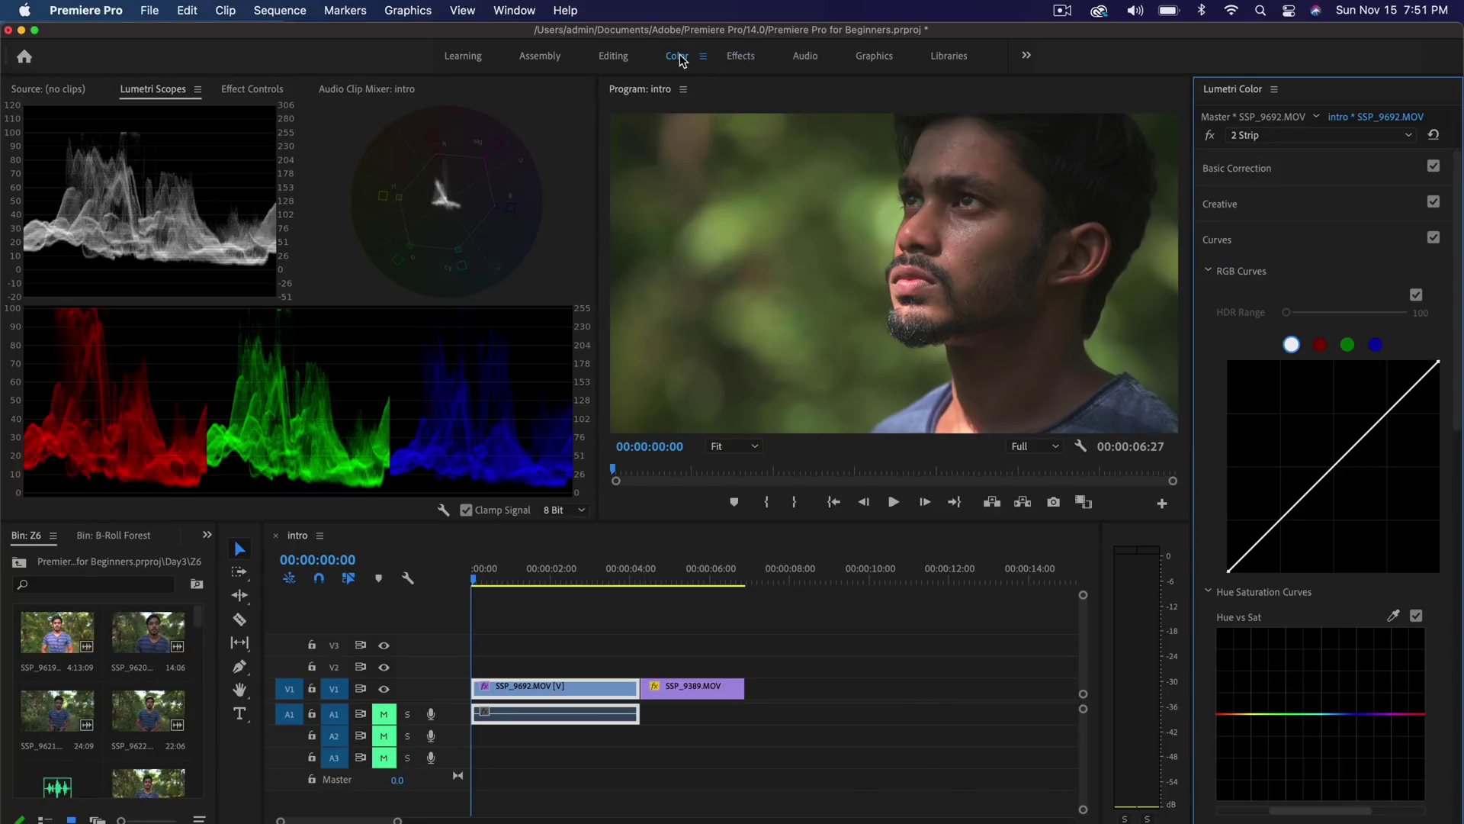
right_click(318, 232)
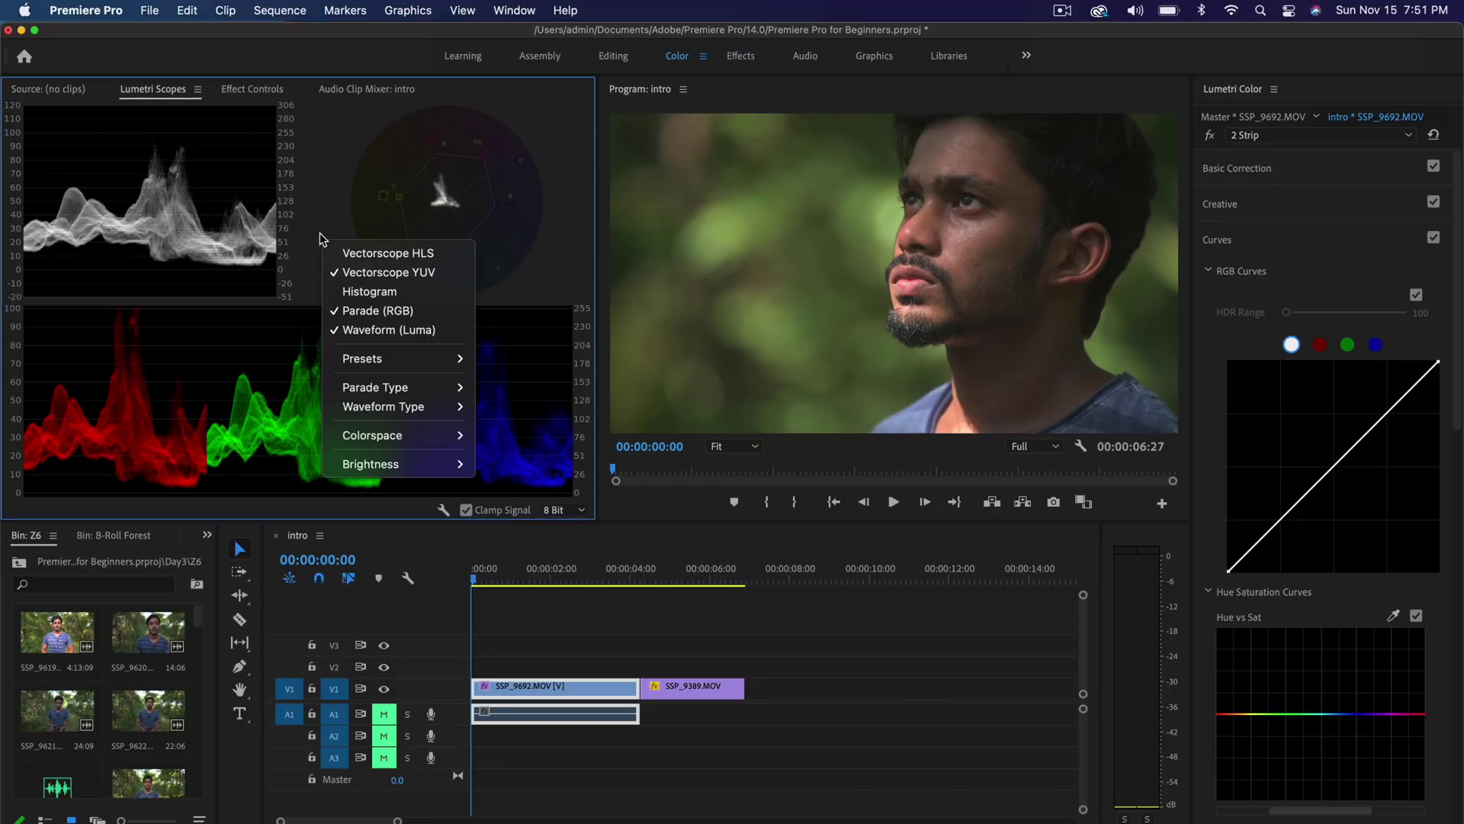
left_click(354, 289)
right_click(354, 305)
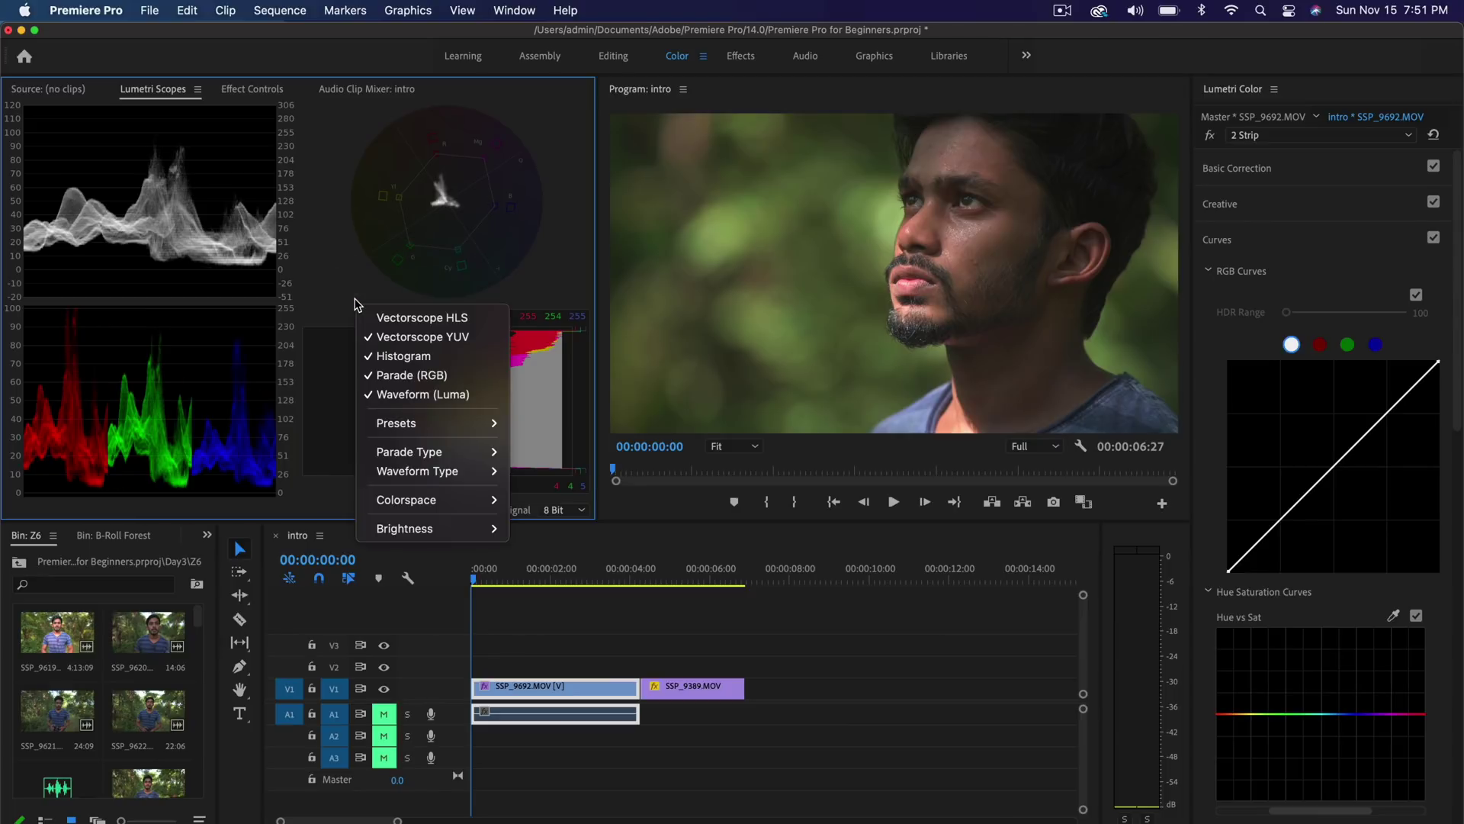
left_click(382, 328)
right_click(382, 418)
left_click(412, 472)
Set Basic Correction to Highlights 19.4, Shadows 2.2, Whites 15.1, Blacks -26.6.
left_click(1281, 171)
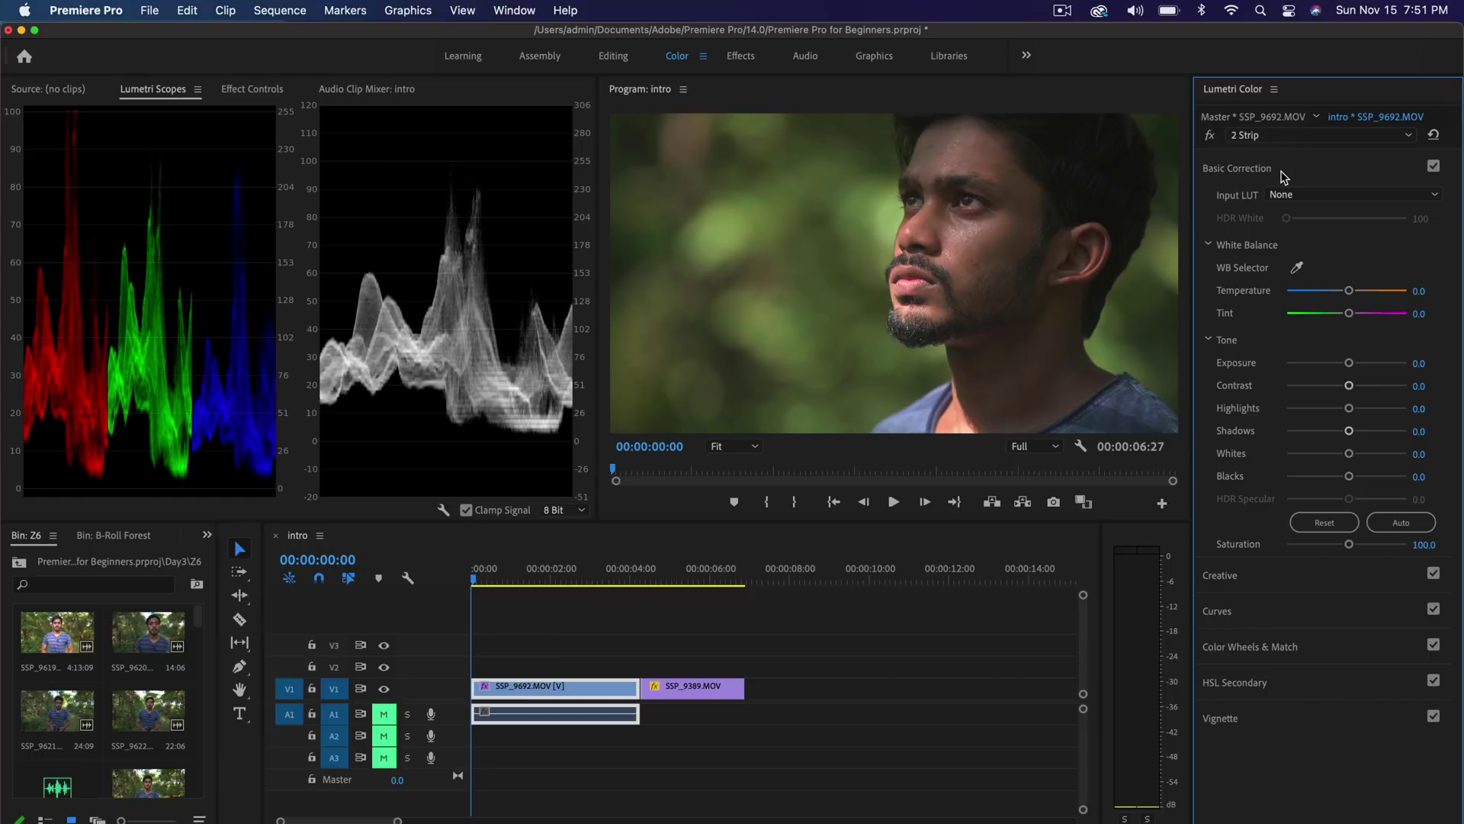
left_click_drag(1349, 408, 1366, 455)
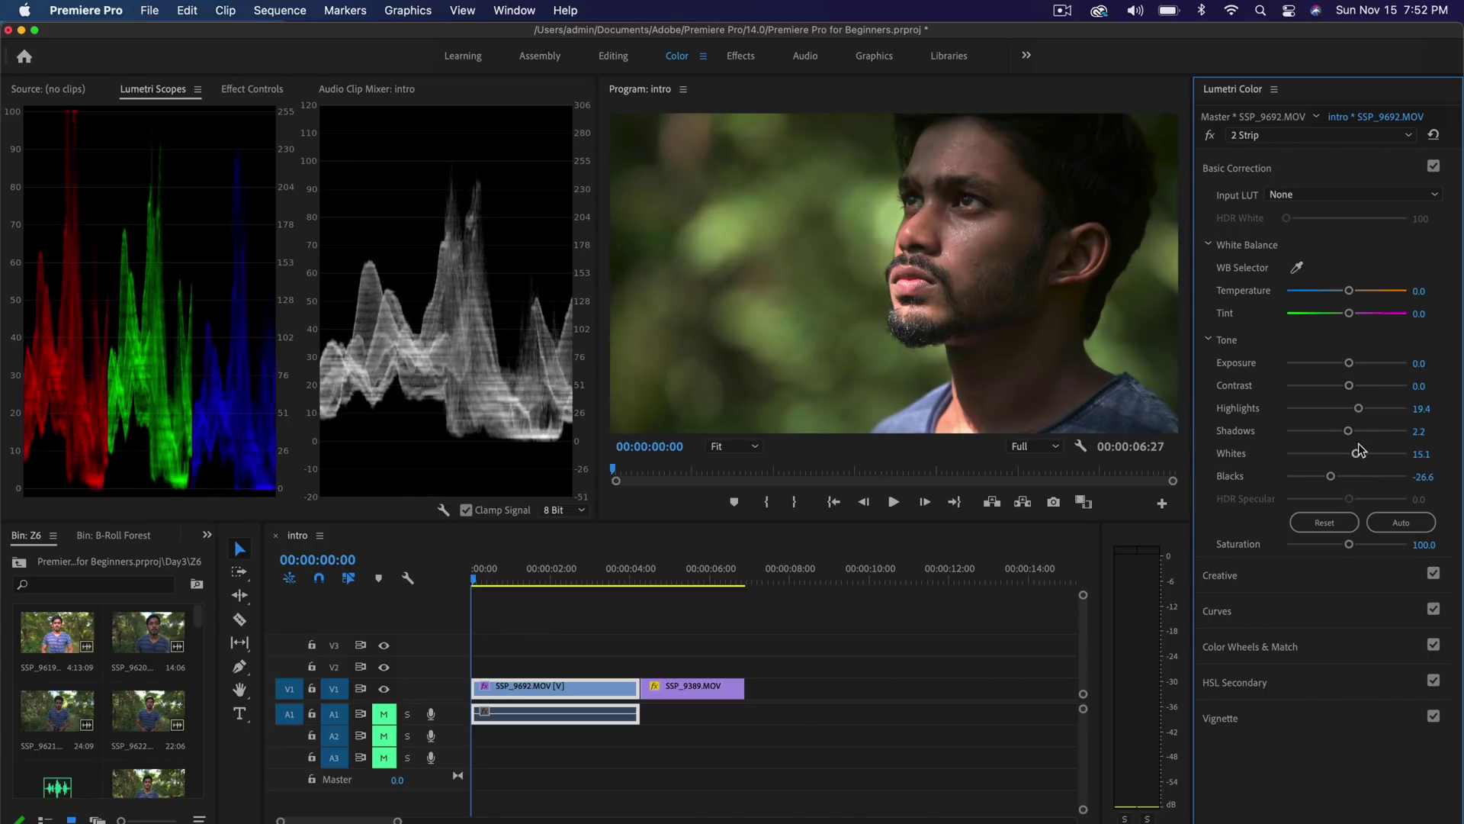
left_click(1220, 575)
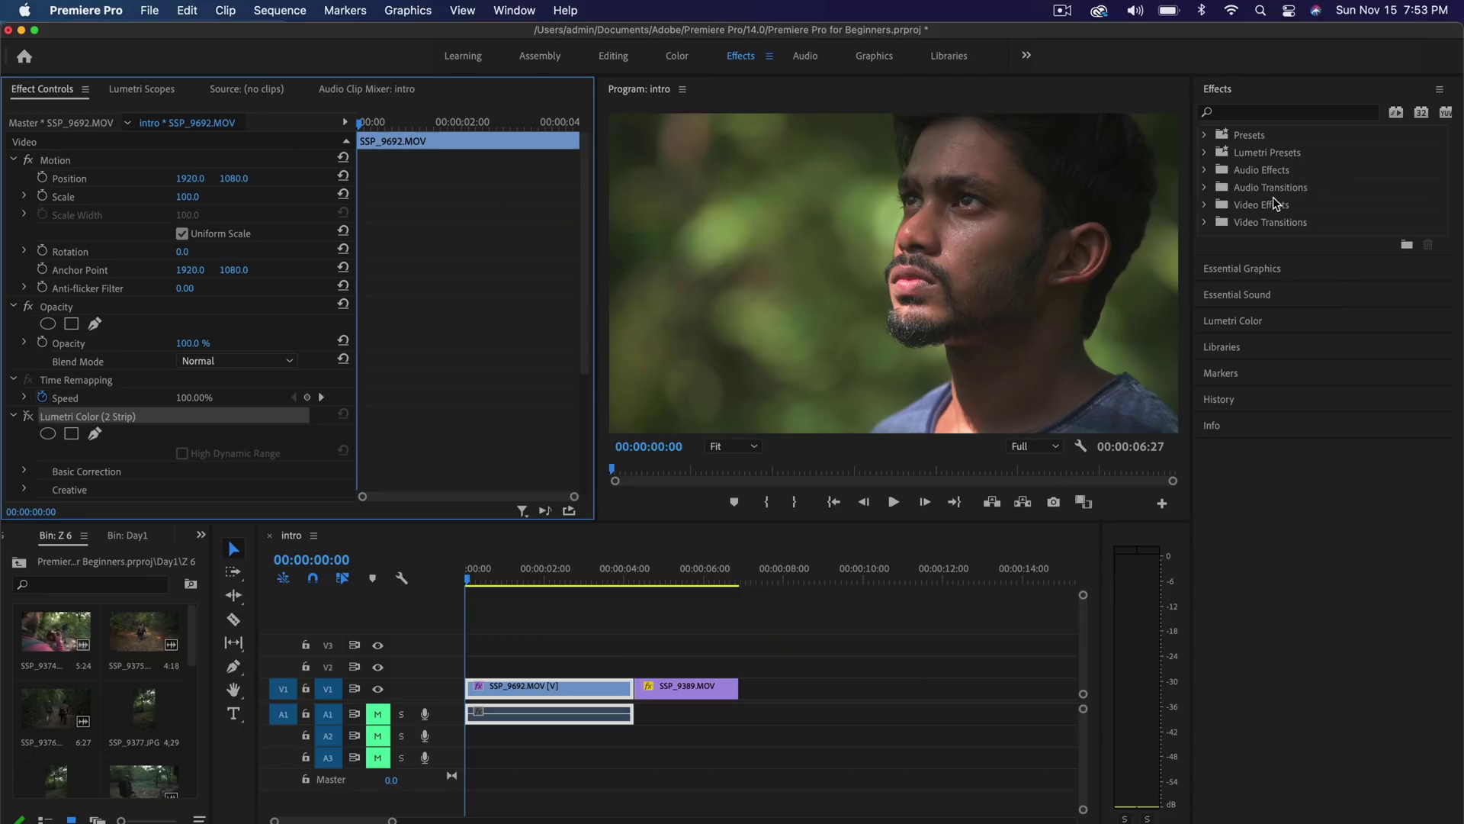
Apply the Cinematic Cinespace 25 look to SSP_9692 and raise a point on its RGB curve.
left_click(1206, 151)
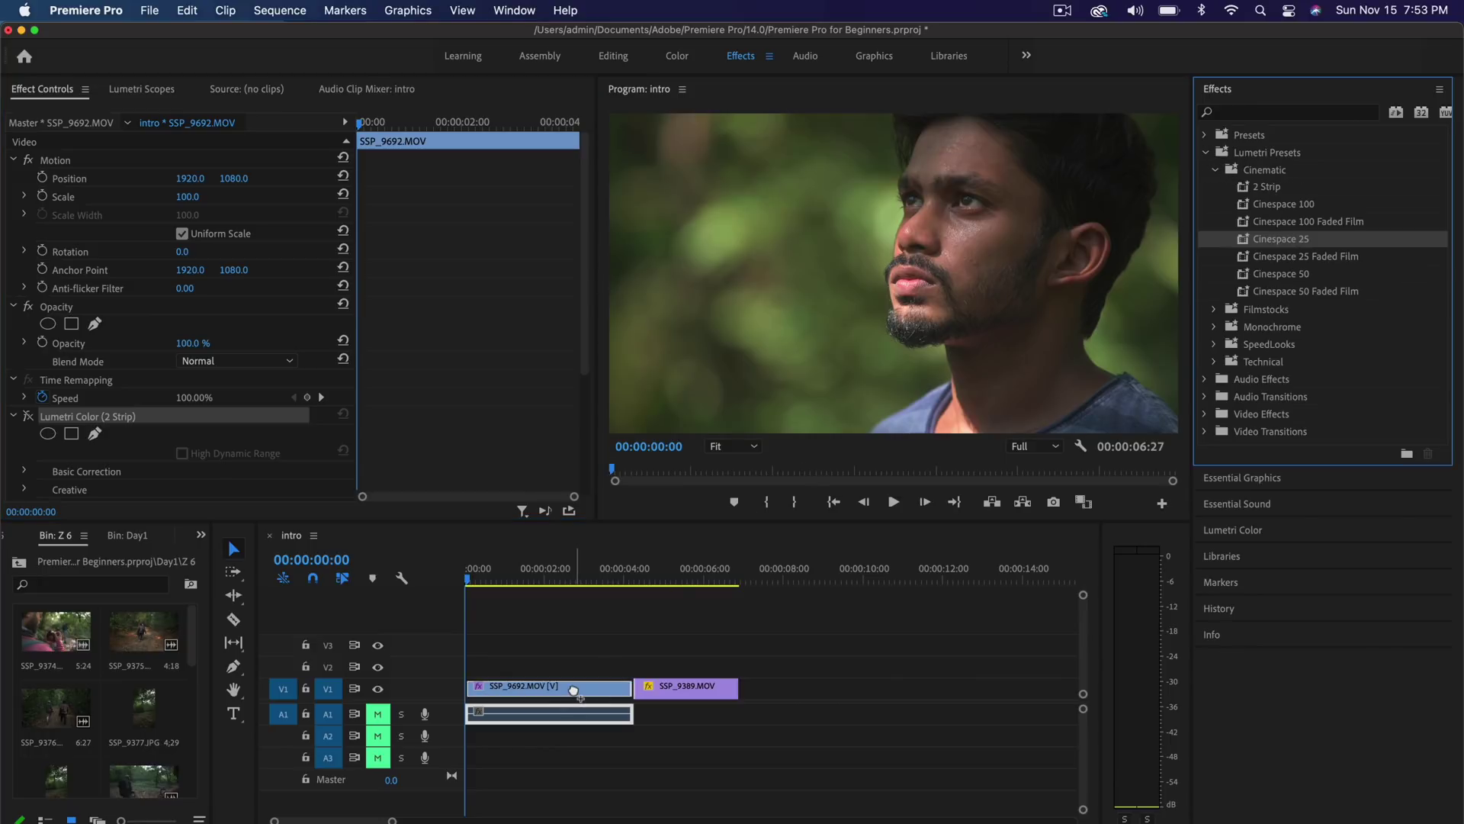
scroll(118, 435, "down", 3)
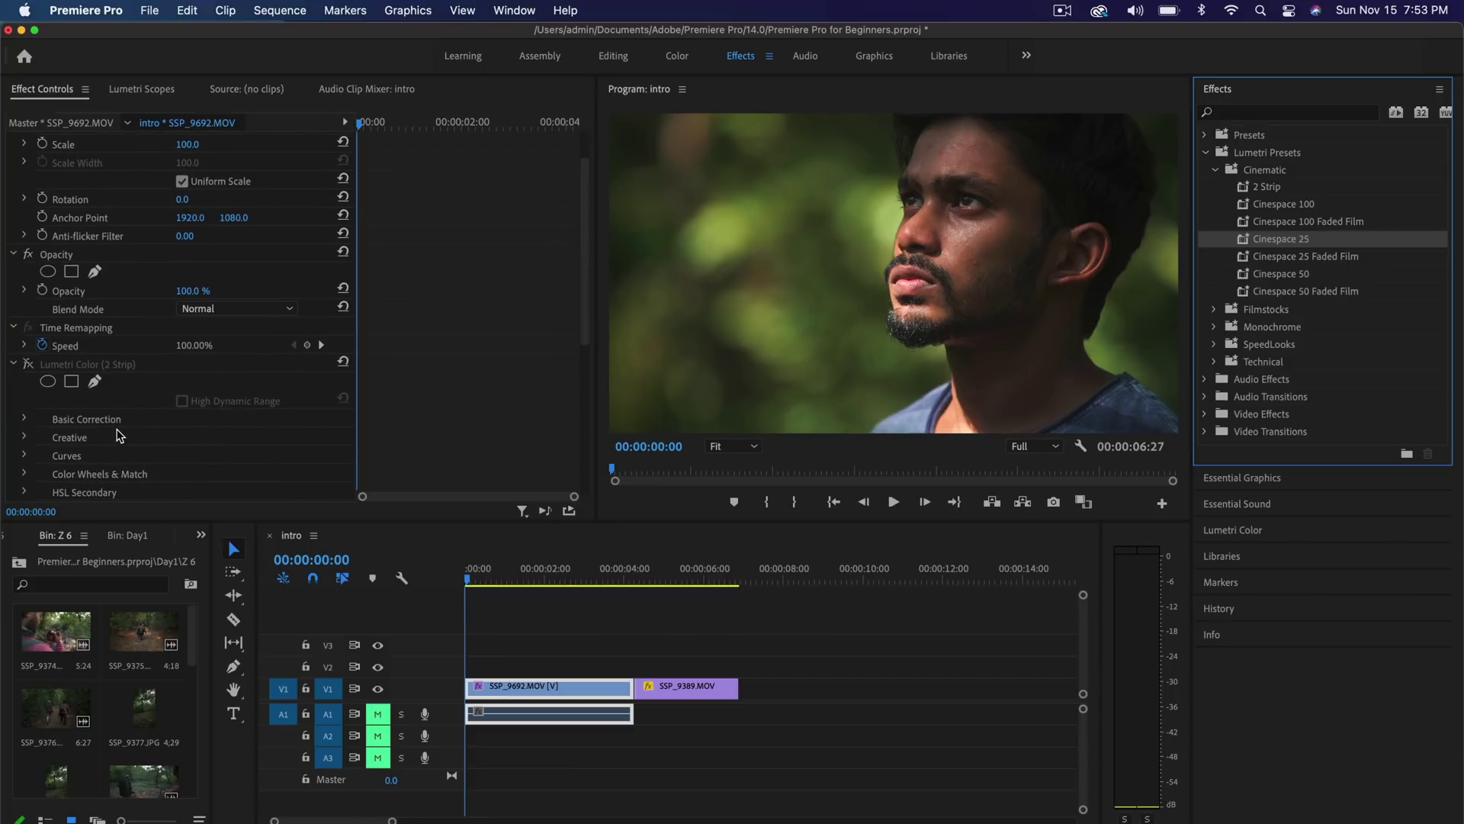
scroll(118, 436, "down", 5)
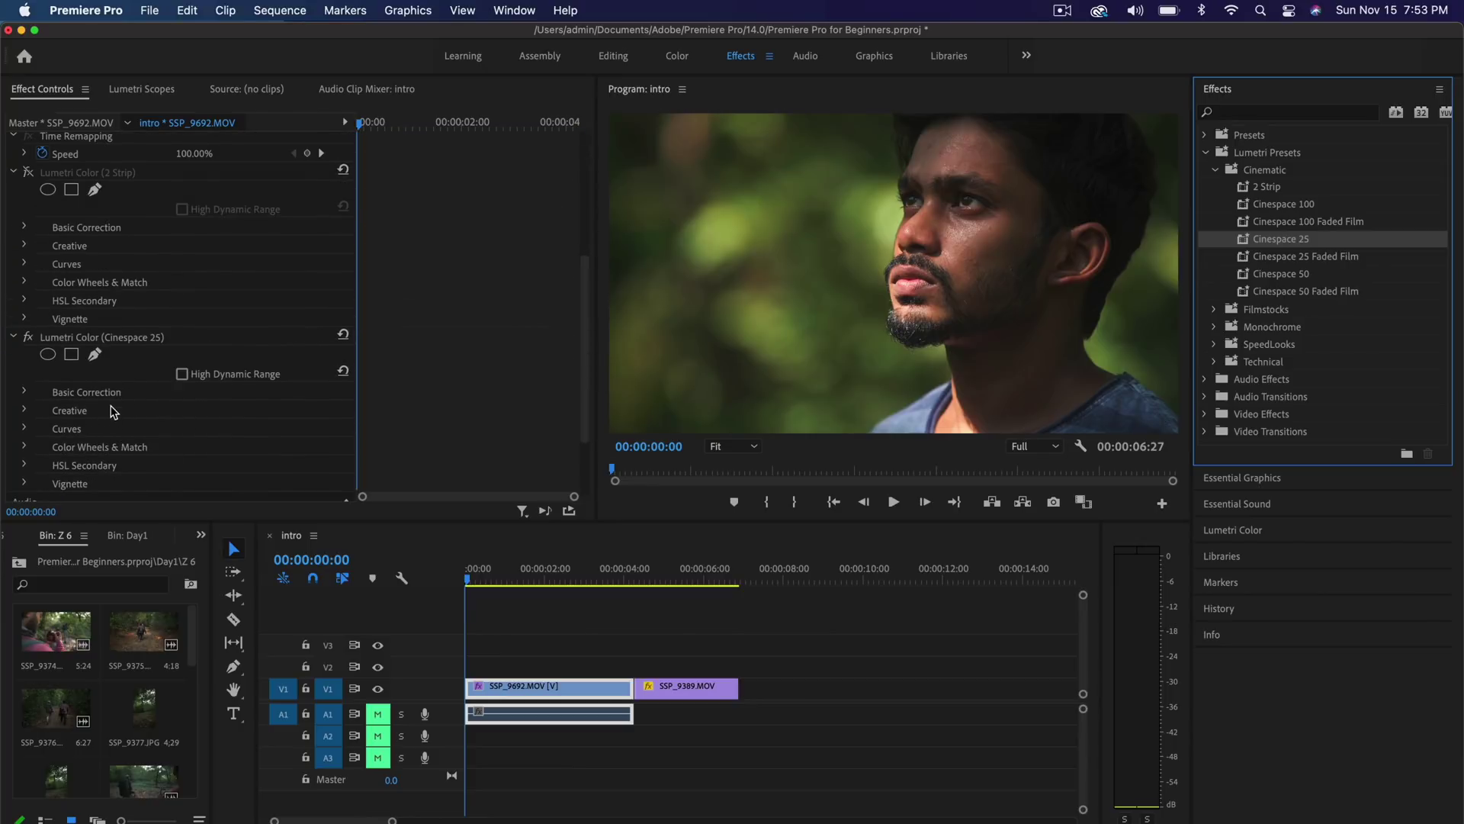
left_click(24, 429)
scroll(115, 400, "down", 6)
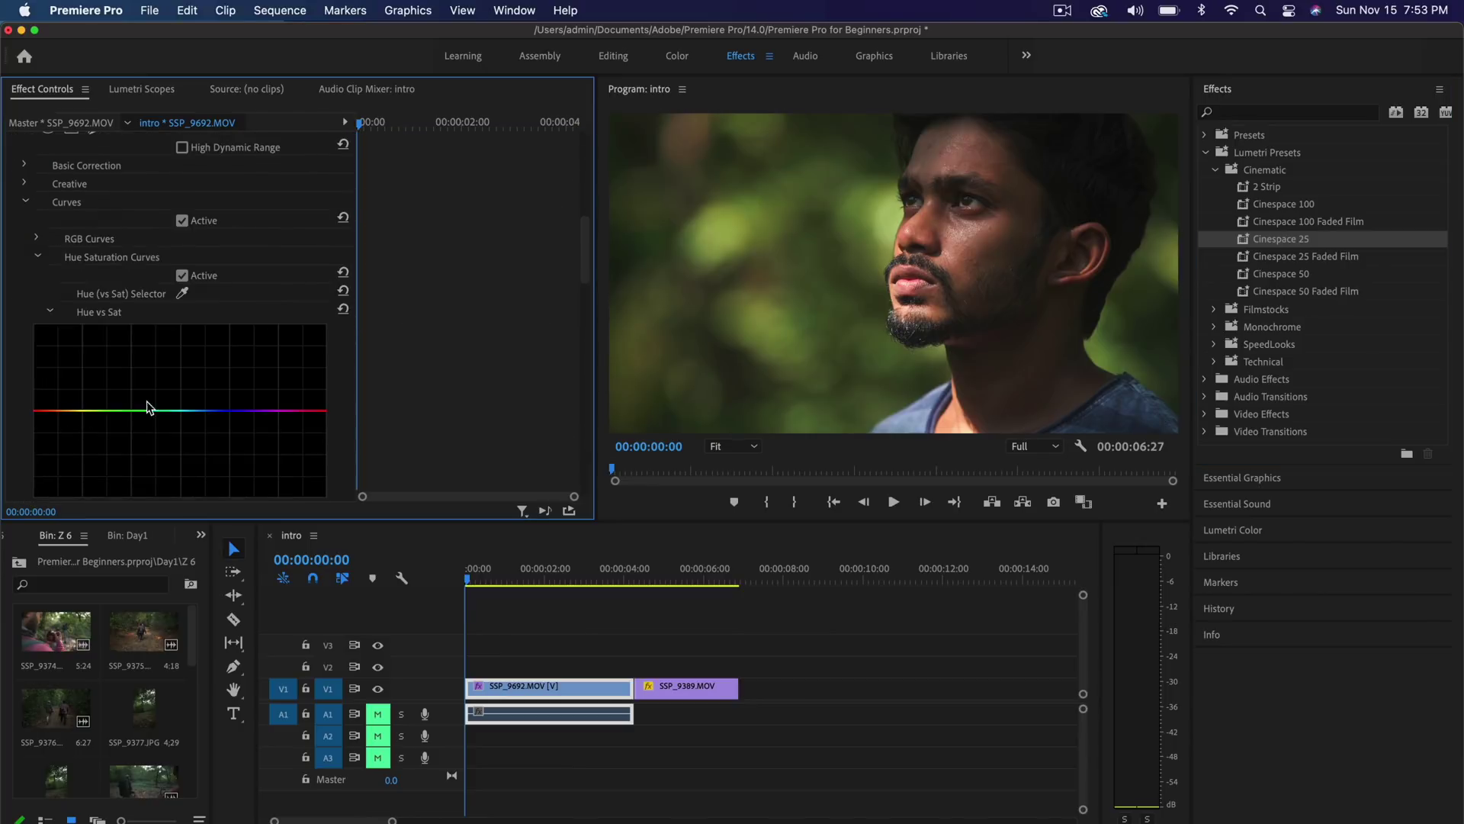
left_click_drag(232, 333, 231, 322)
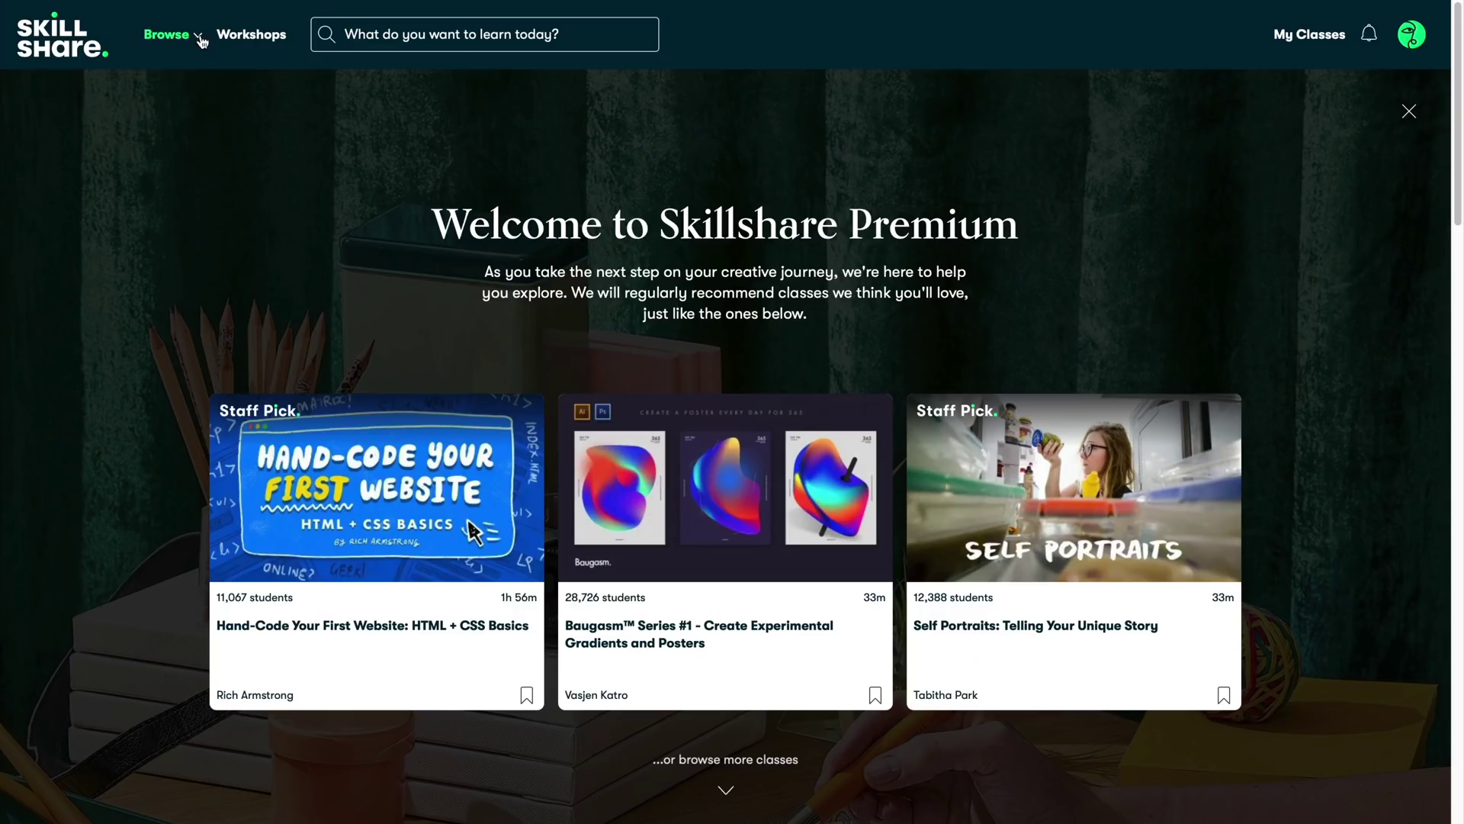
Browse to the Film & Video category and open the 'Grab Your Audience' video intros class.
left_click(200, 38)
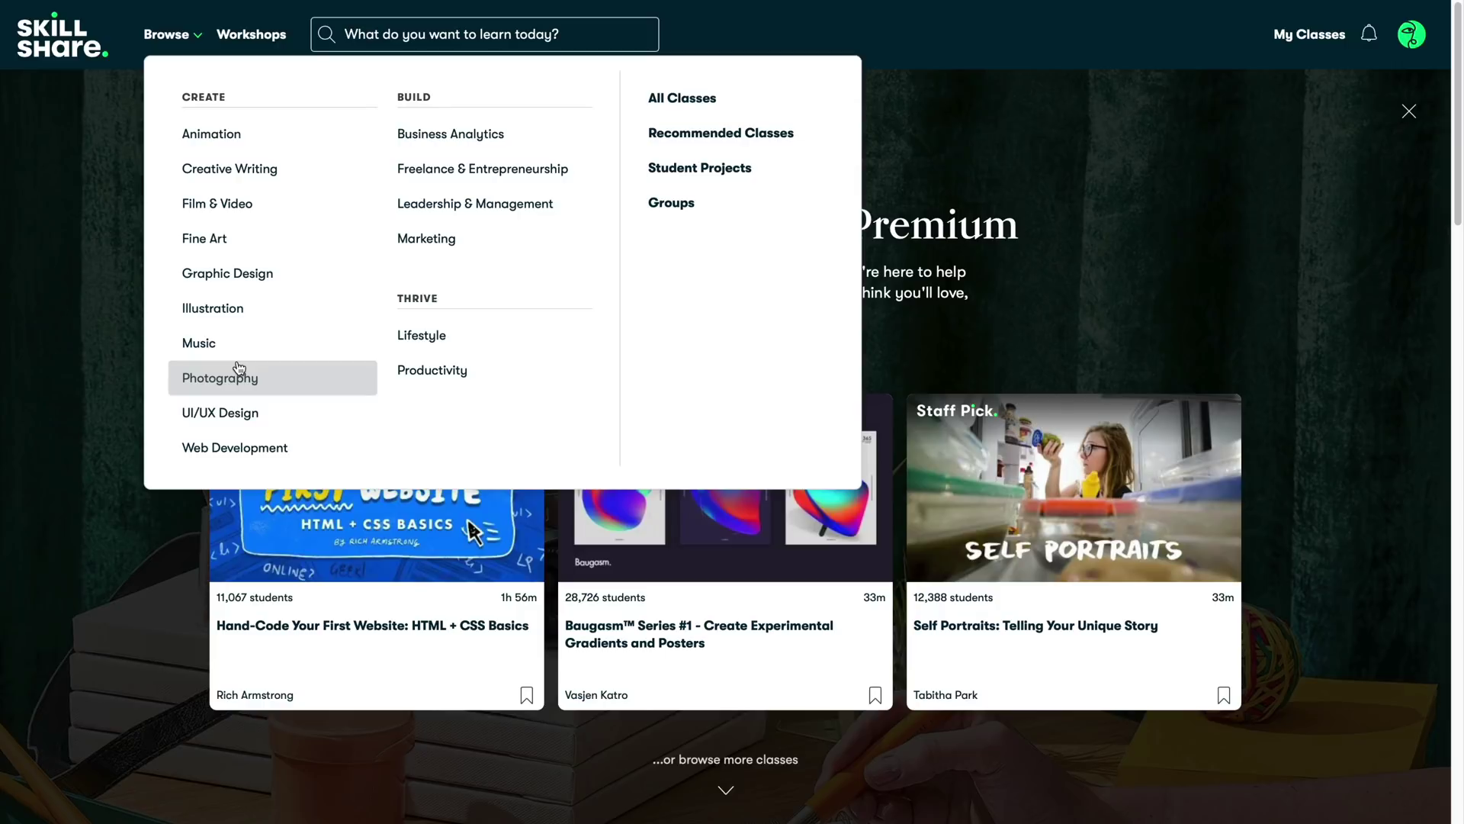
left_click(239, 205)
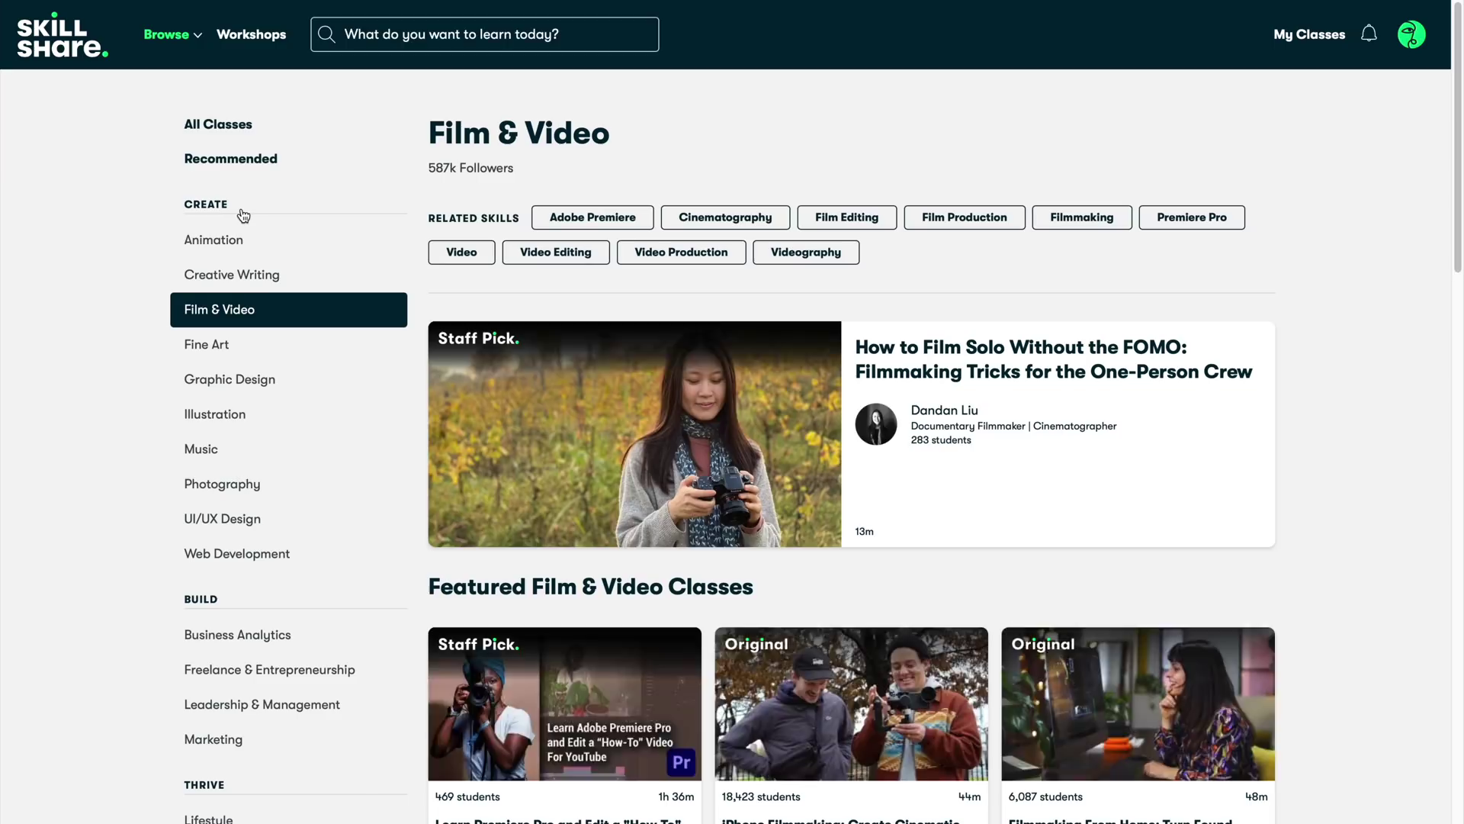
scroll(418, 378, "down", 5)
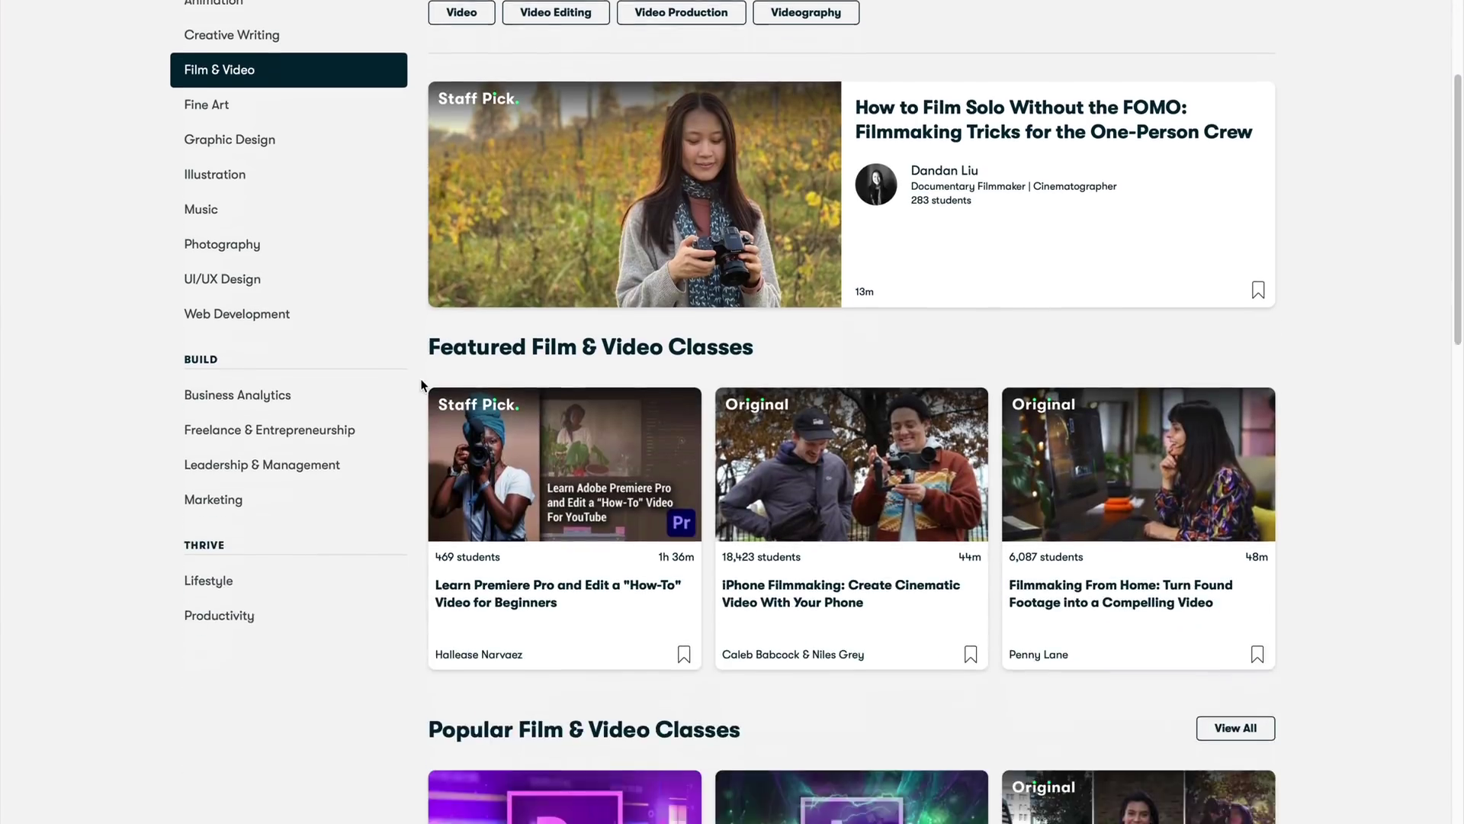
scroll(419, 378, "down", 10)
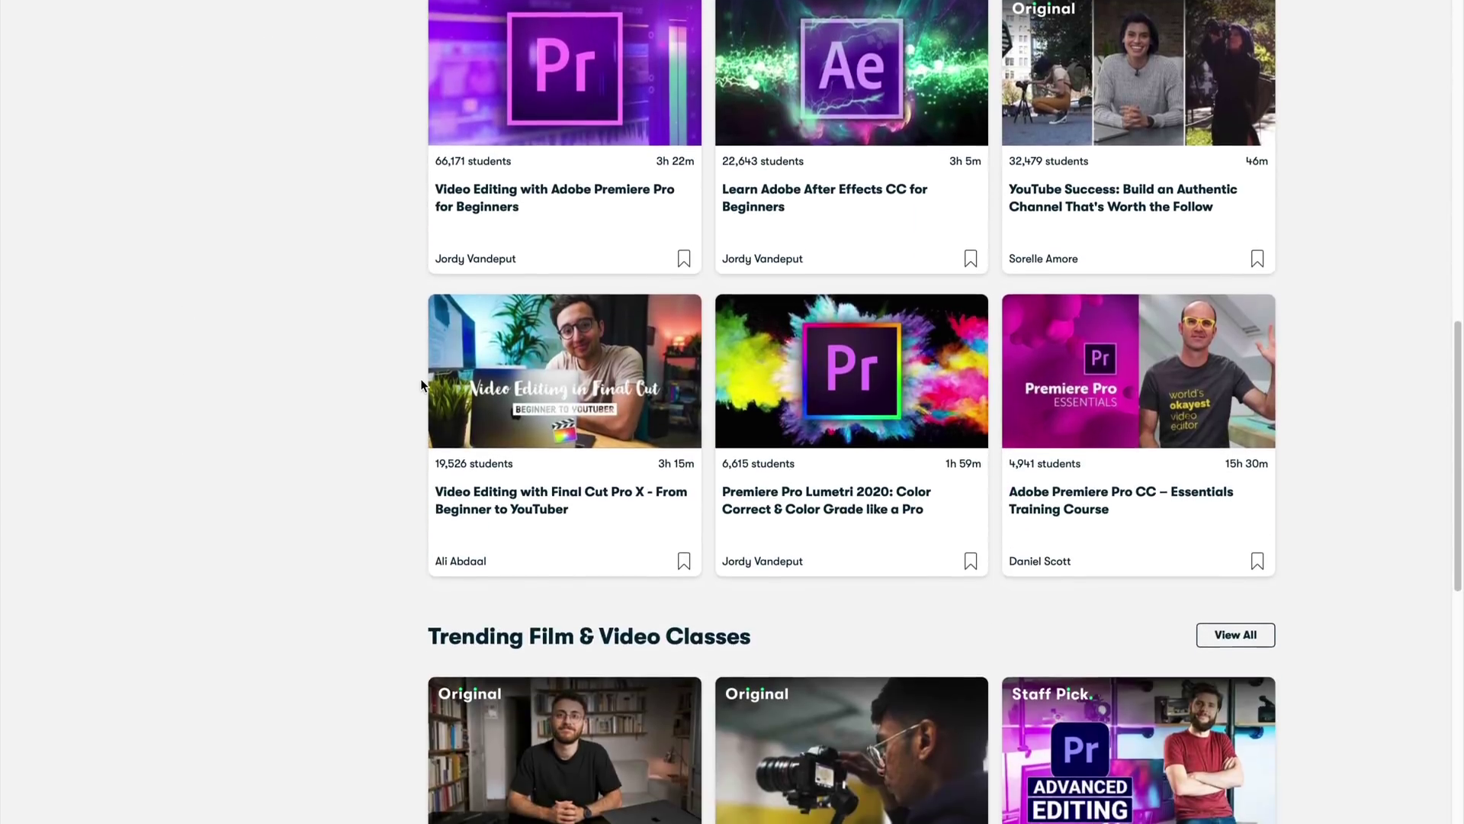
scroll(421, 381, "down", 5)
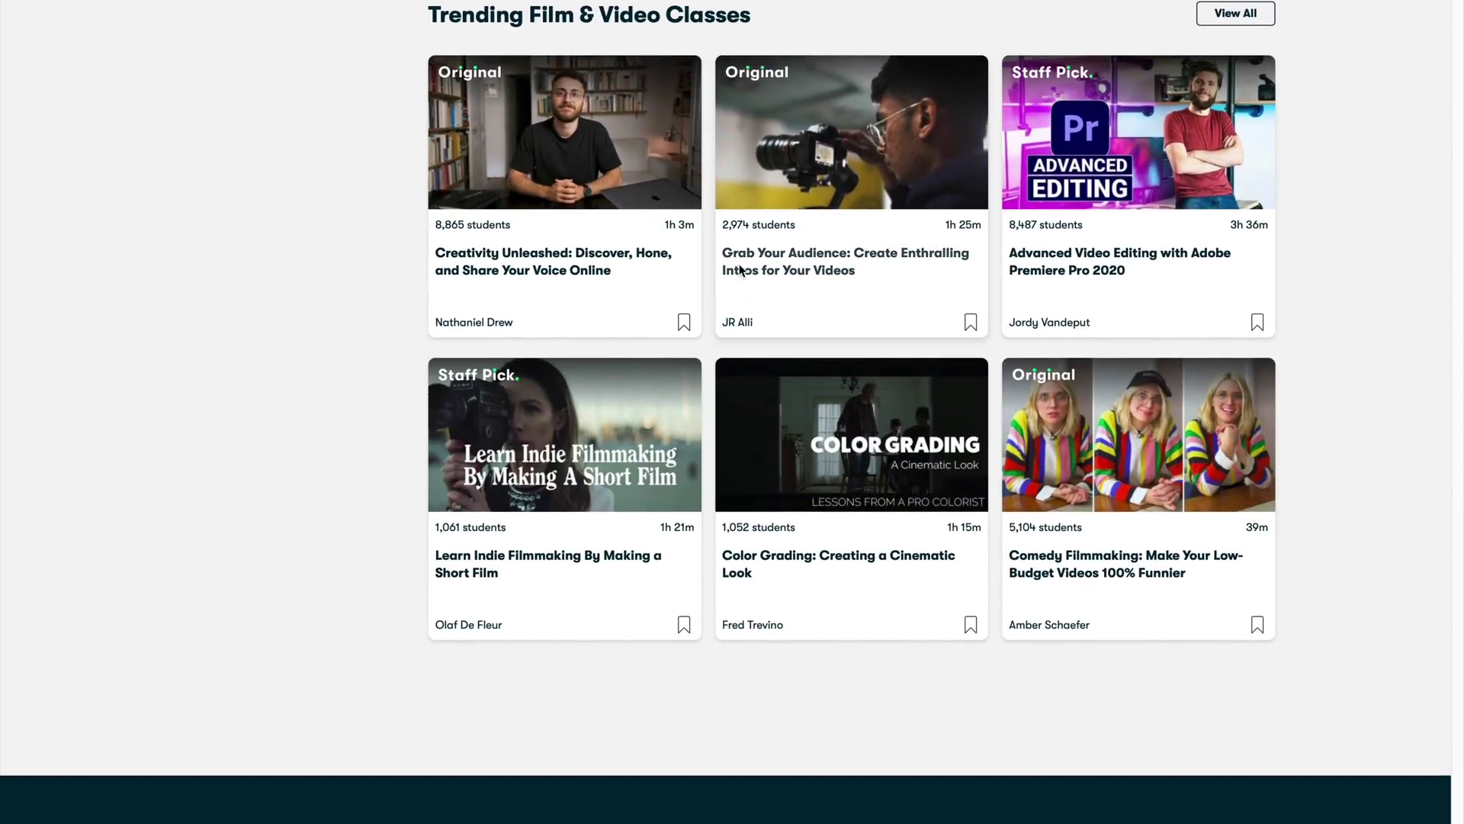
left_click(740, 269)
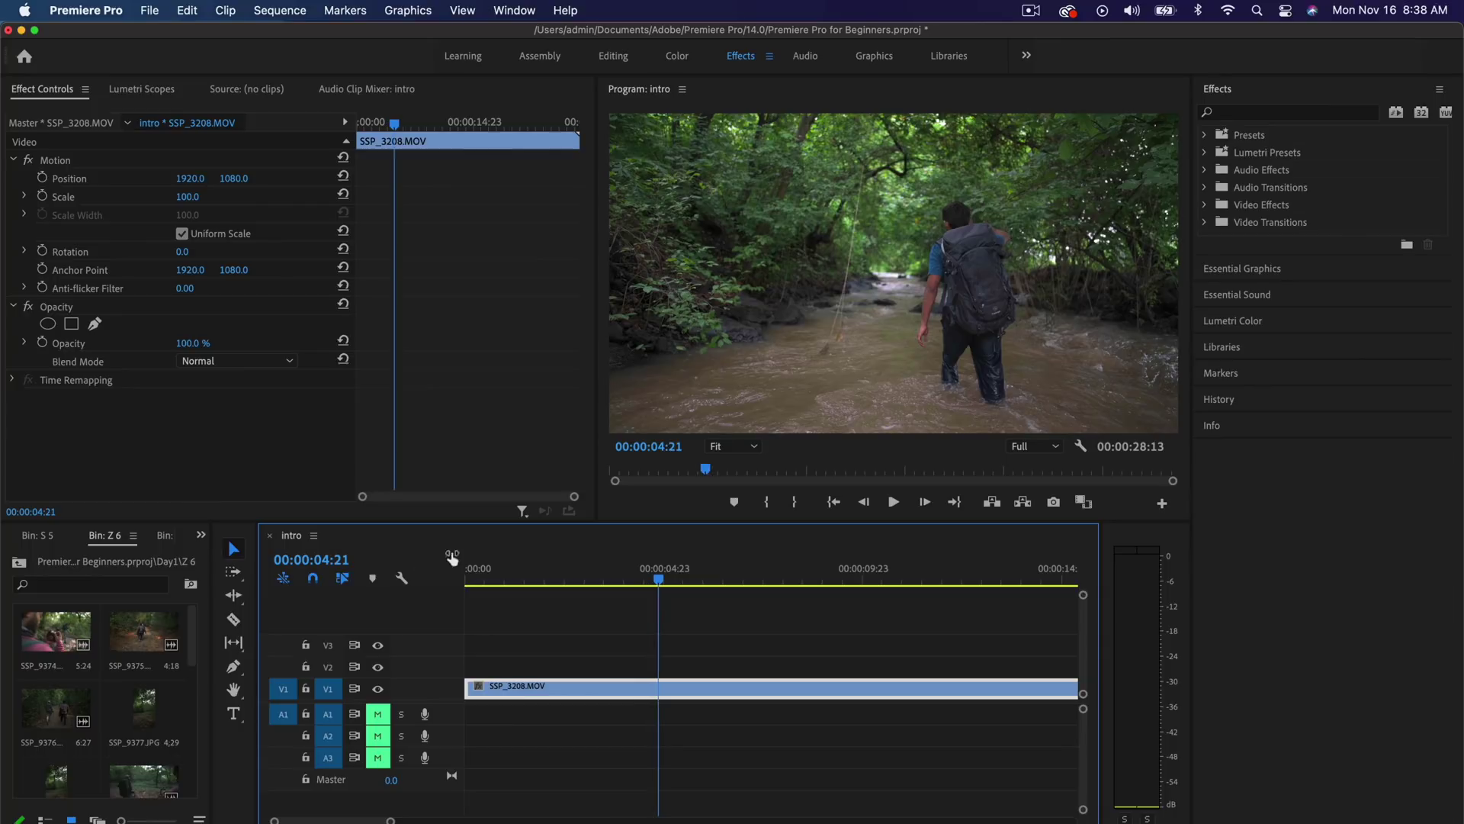
Set SSP_3208.MOV's Scale to 150 and scrub its Position Y to 877.
left_click_drag(473, 582, 447, 583)
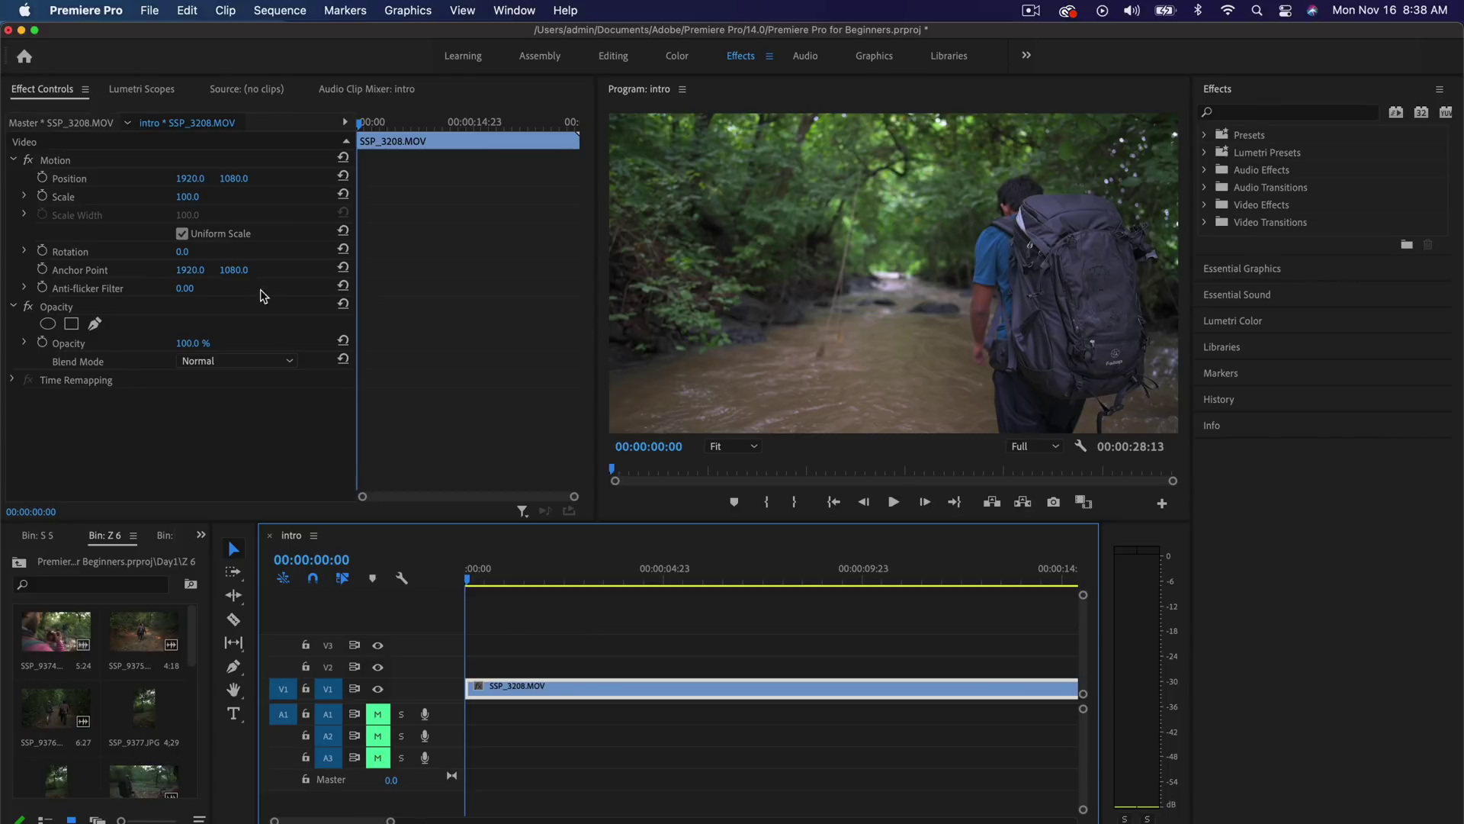
left_click(189, 202)
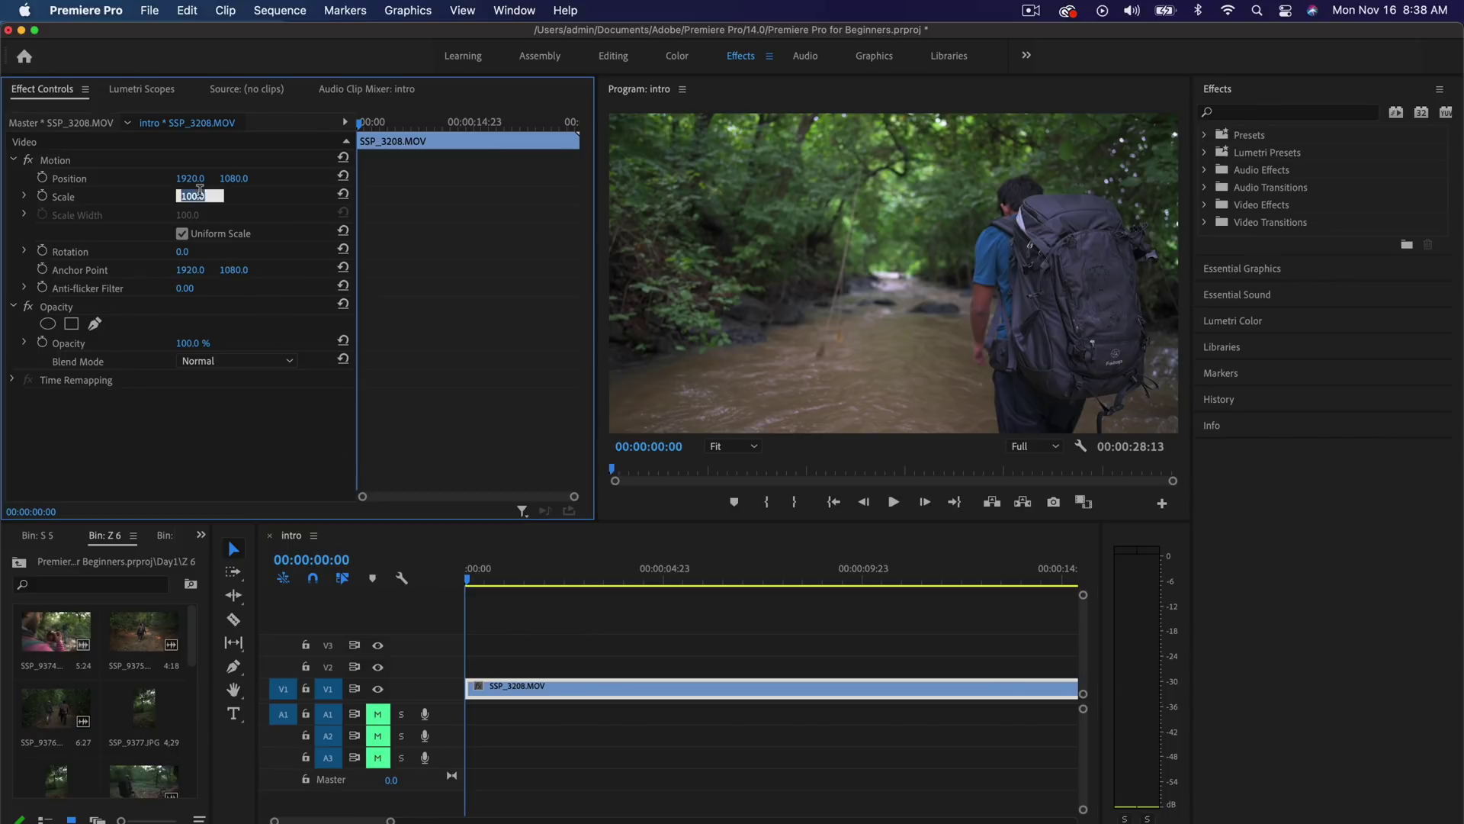
key("Return")
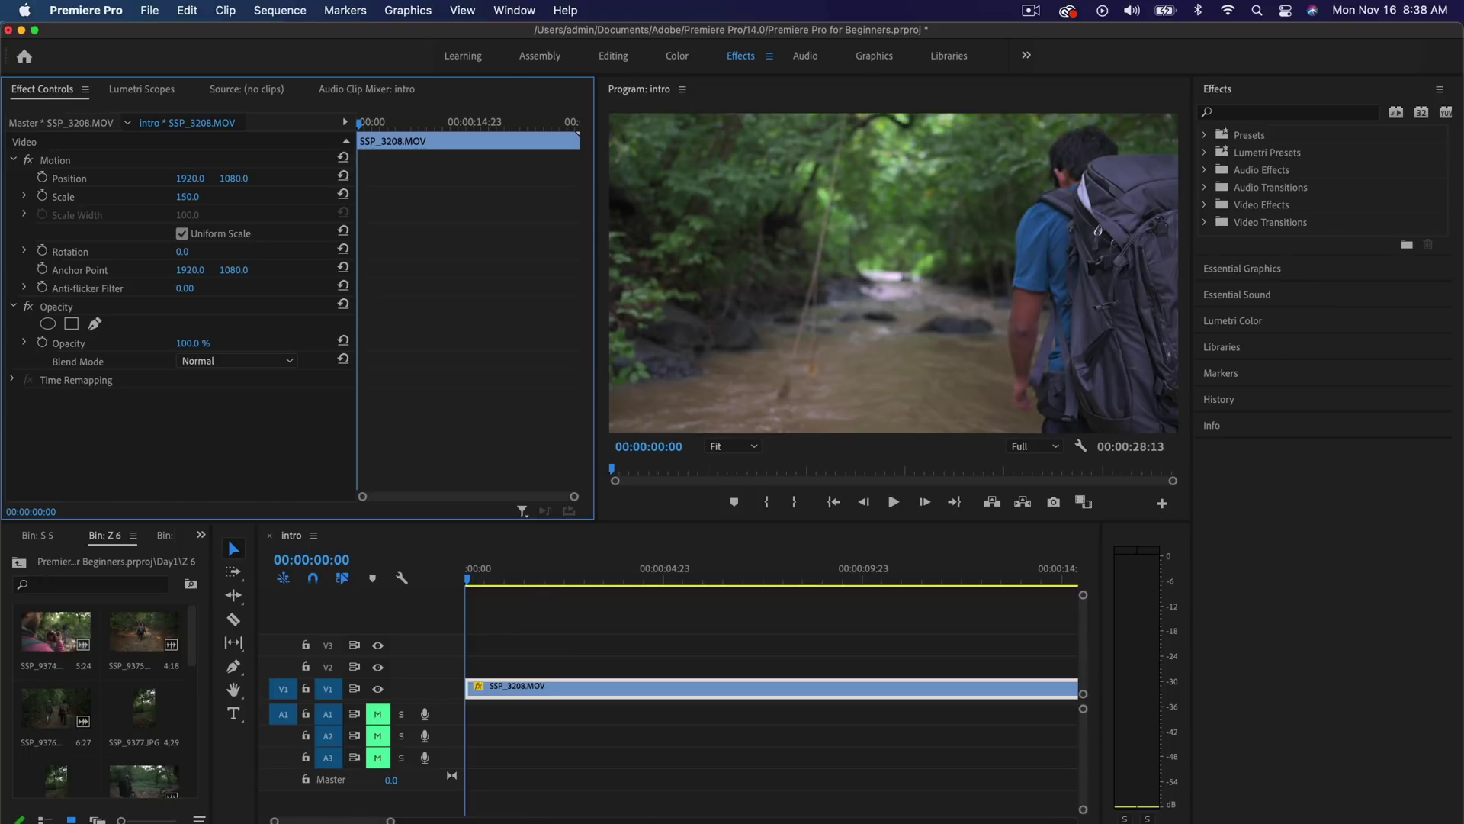
left_click_drag(468, 577, 610, 578)
left_click_drag(234, 177, 80, 177)
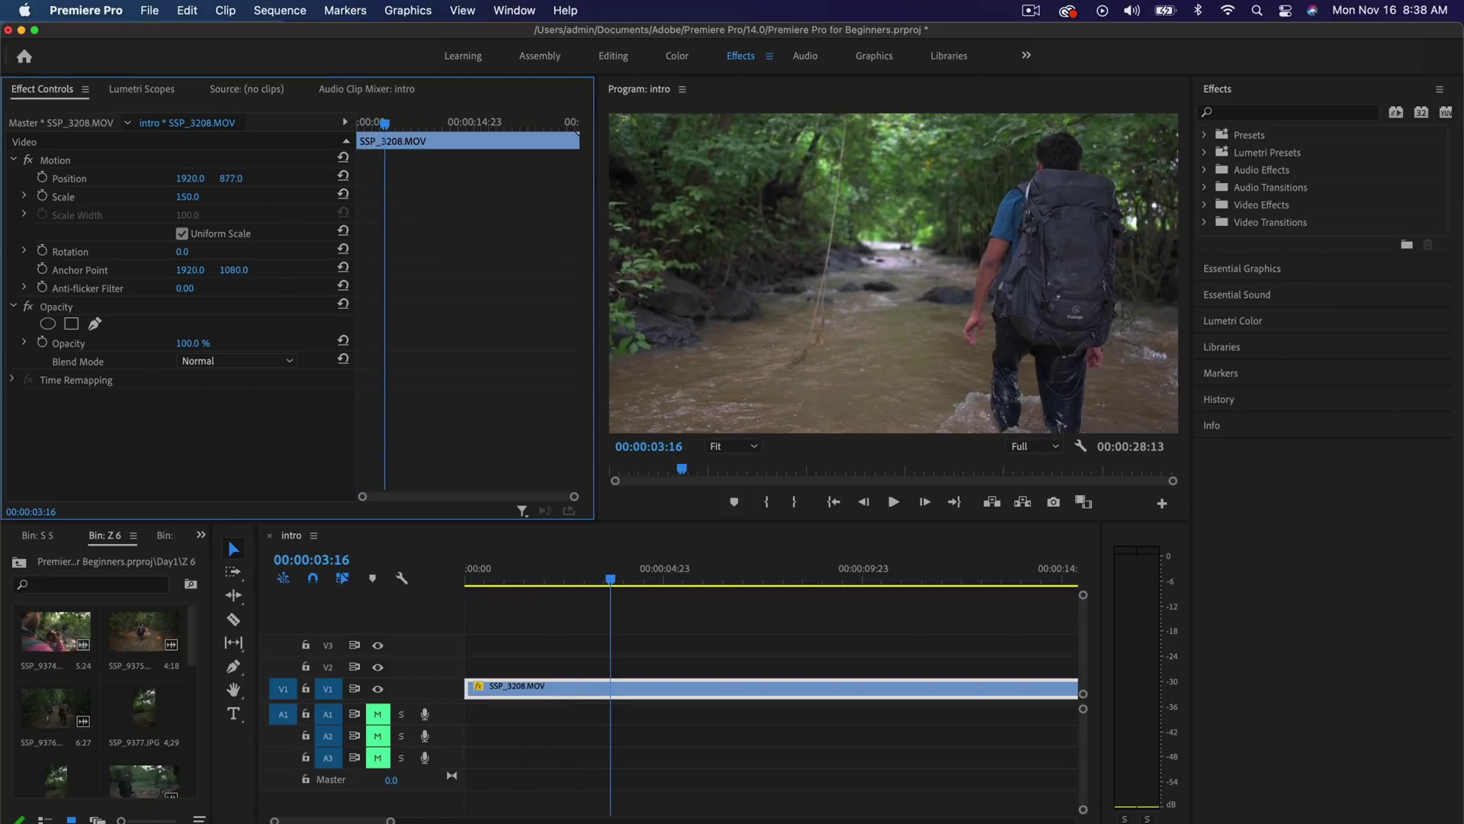
Shift the enlarged image left and play the sequence from the start.
left_click_drag(189, 182, 8, 182)
key("Home")
left_click(429, 578)
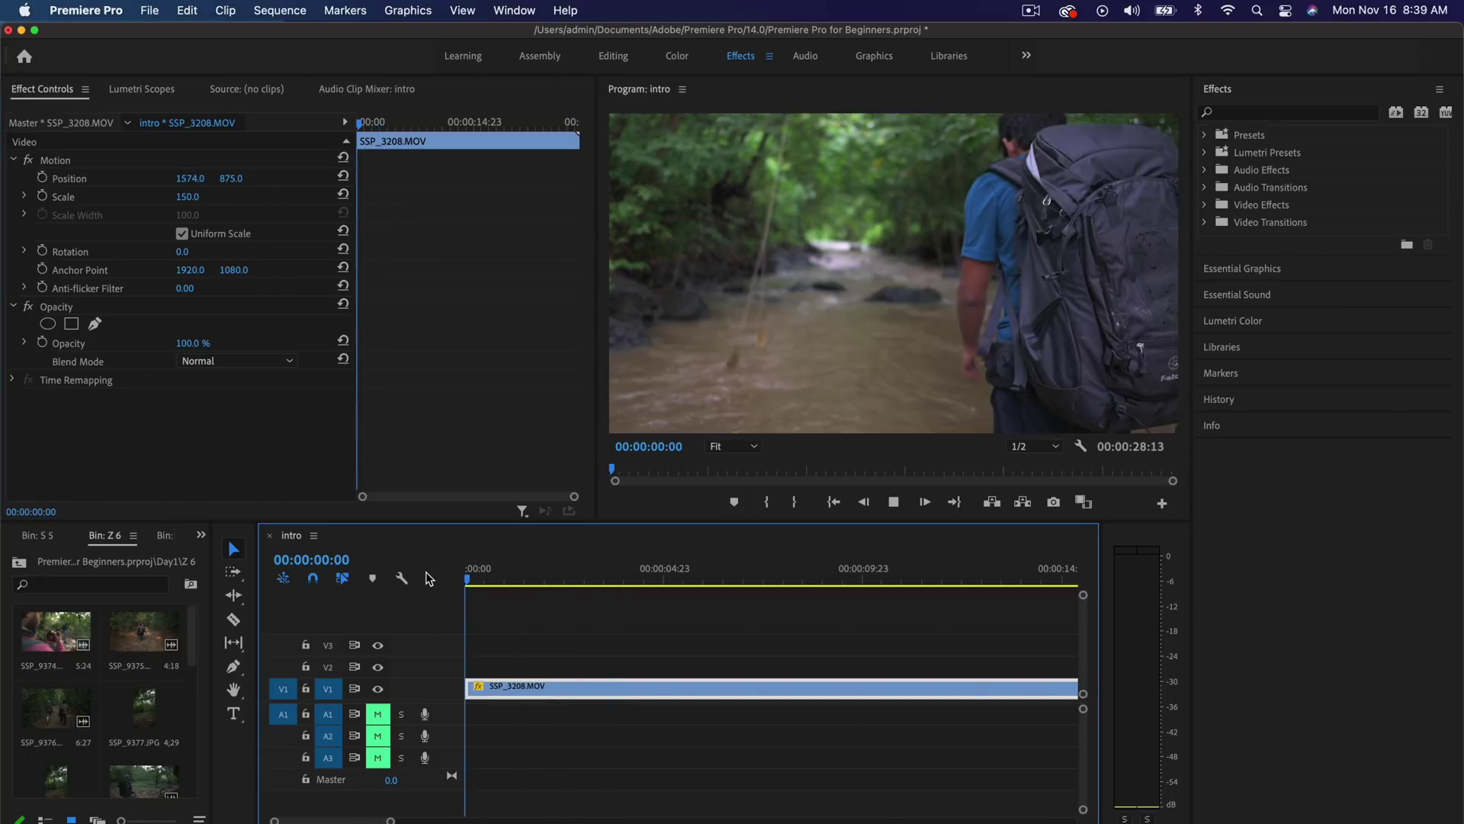
key("space")
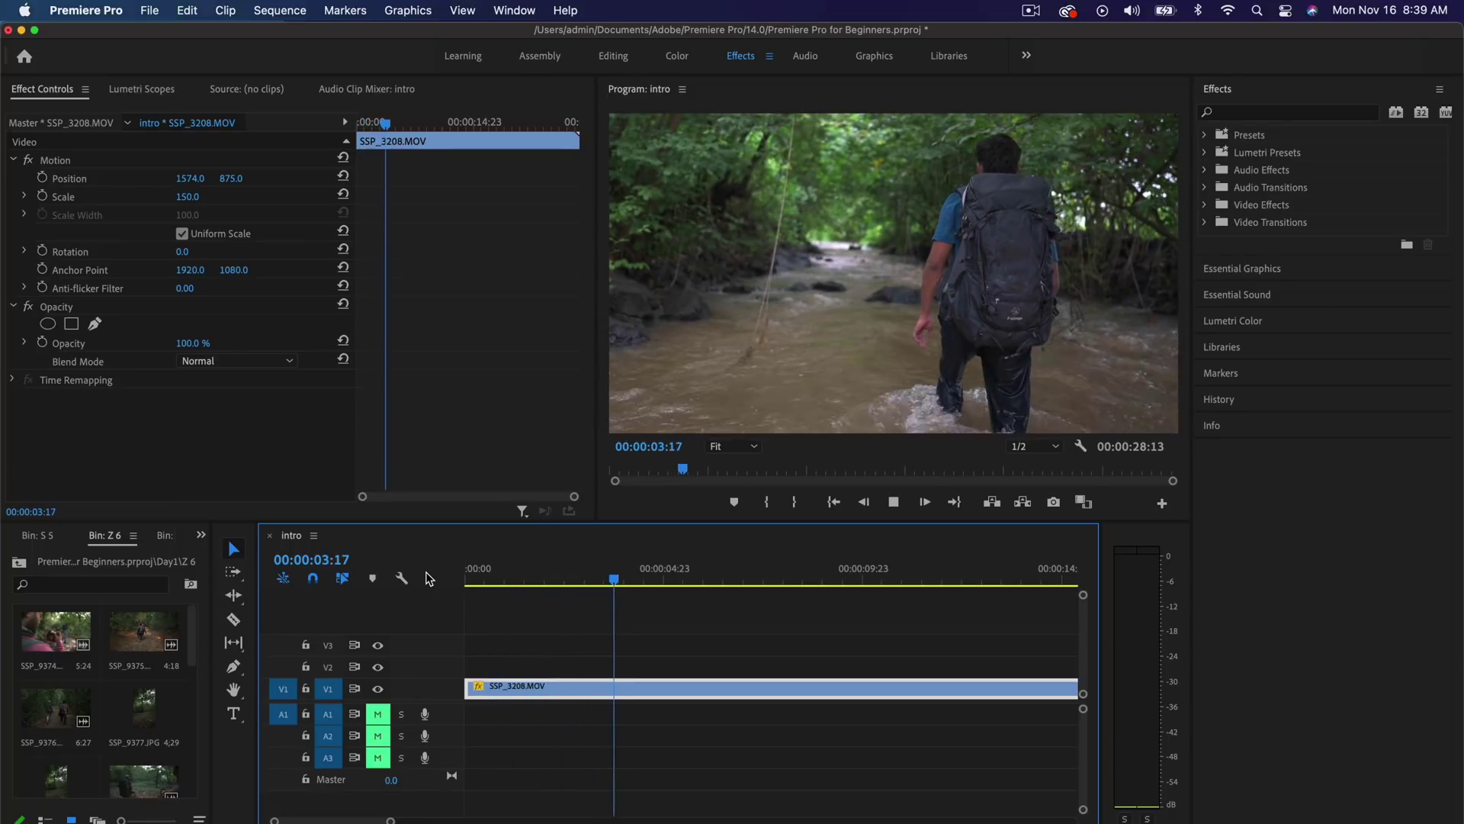
Keyframe Position at the start and around 00:00:06:00, then preview the motion.
left_click(69, 178)
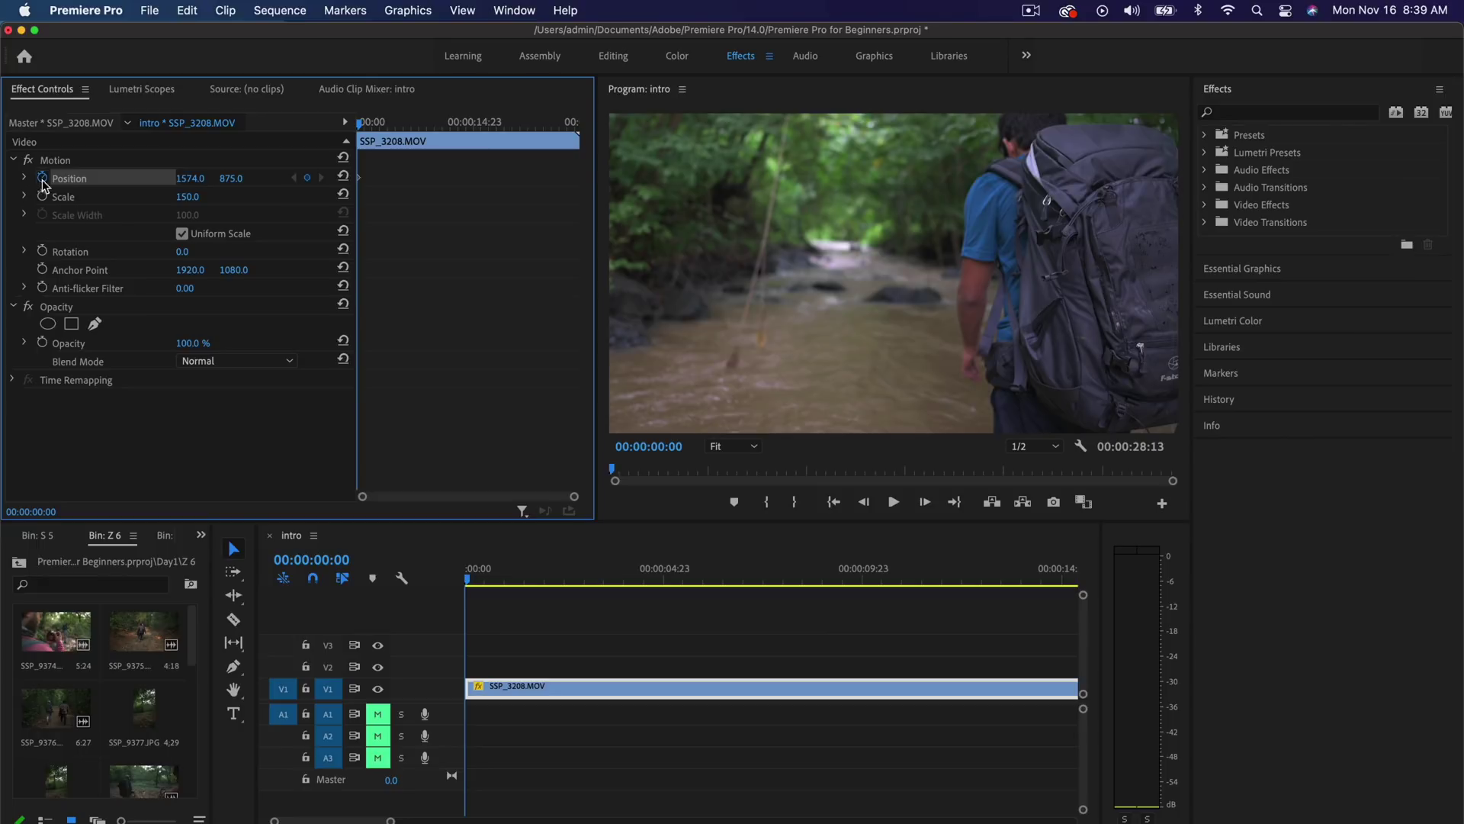
left_click_drag(360, 125, 408, 128)
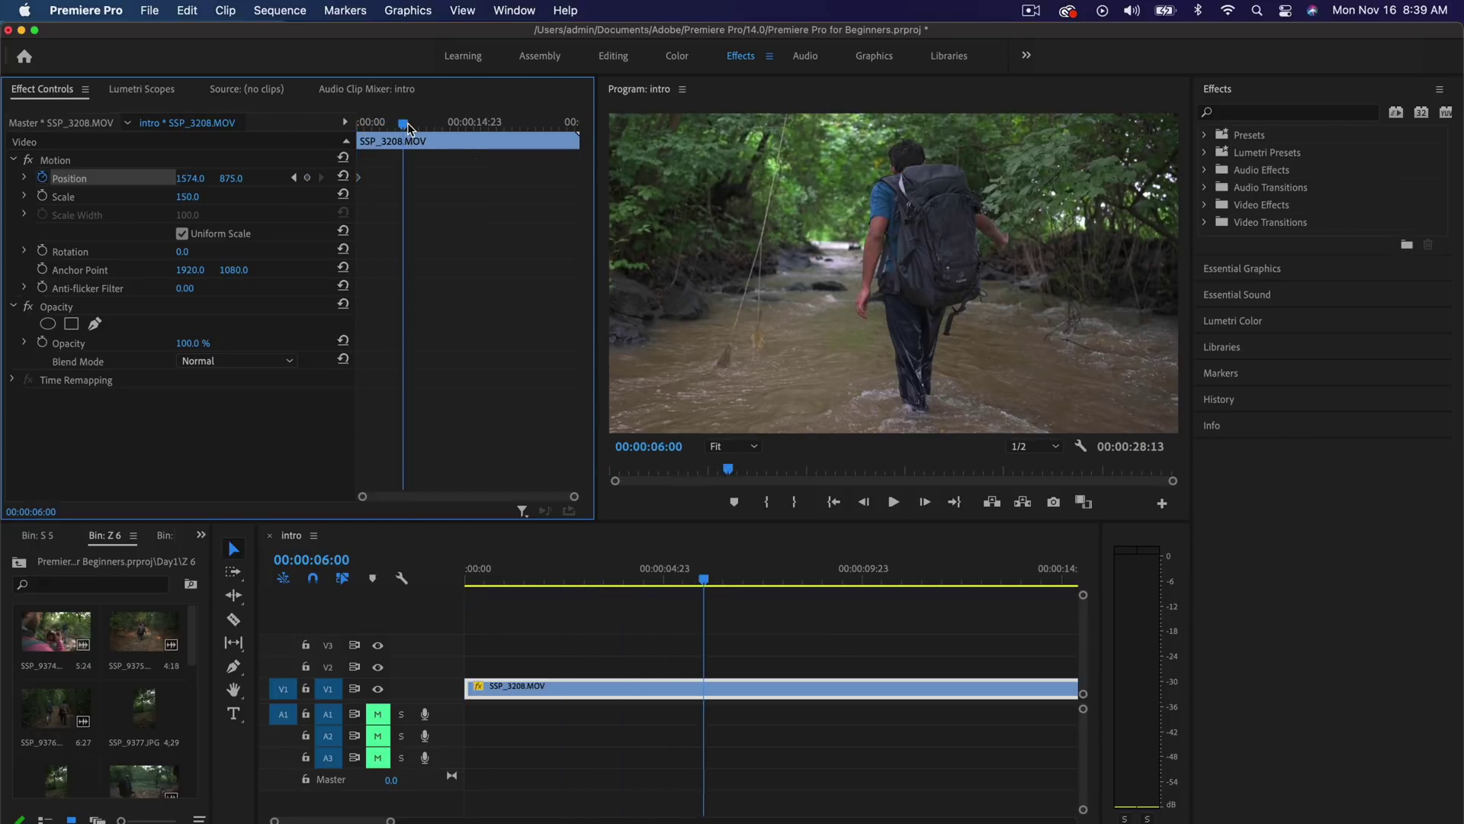
left_click_drag(229, 178, 229, 178)
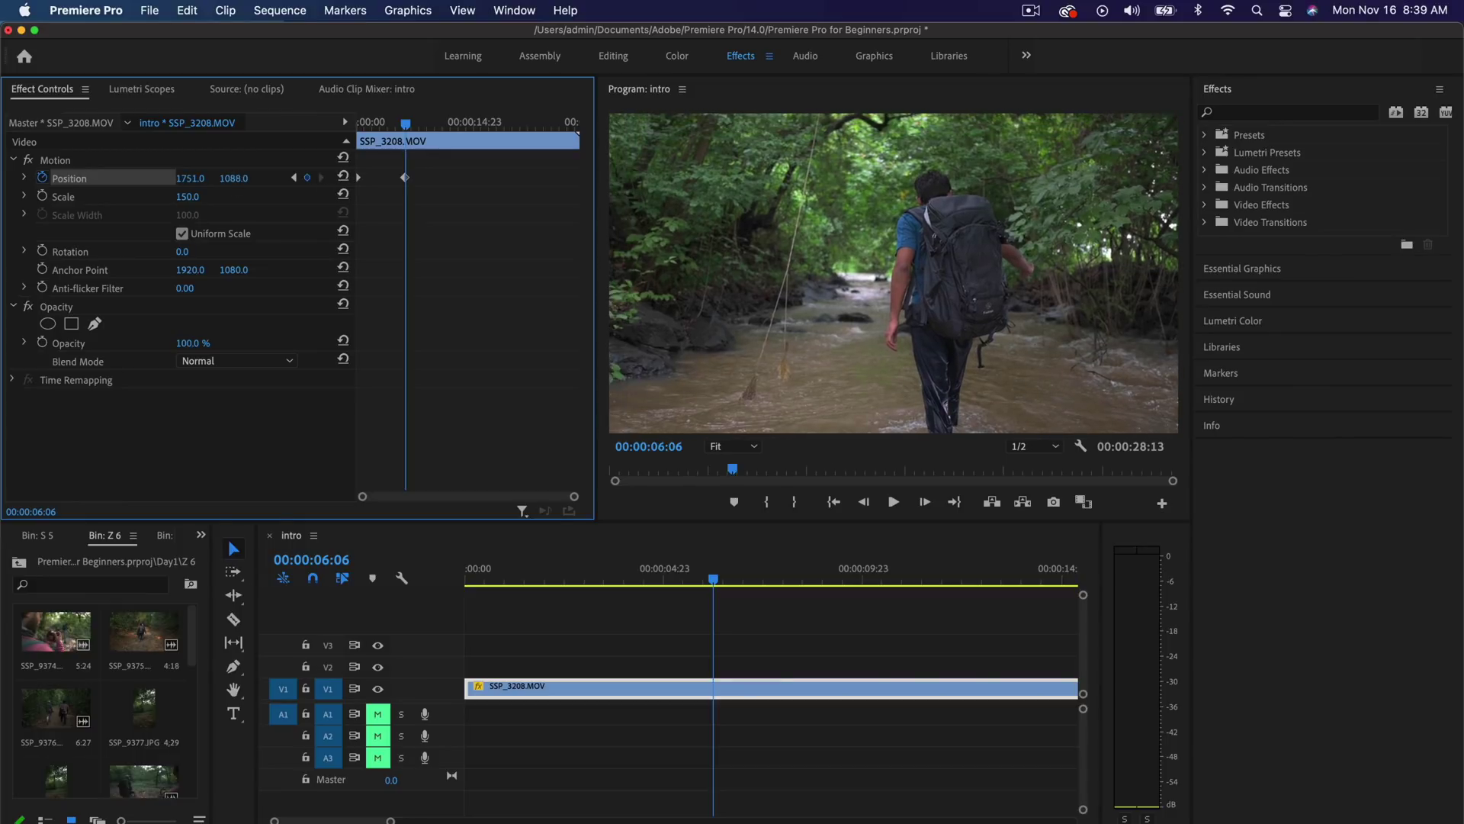
left_click_drag(410, 127, 326, 128)
key("space")
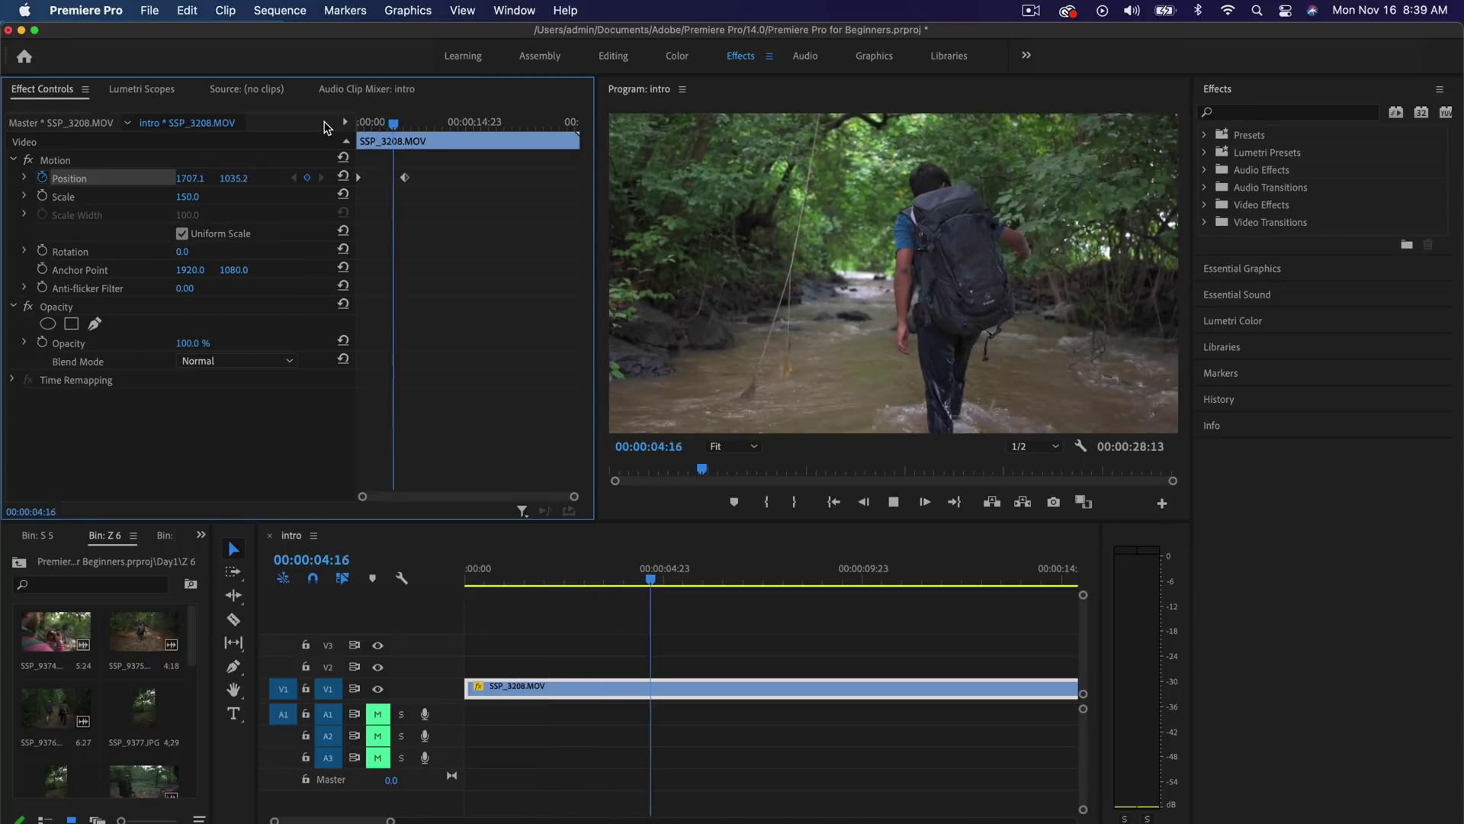
key("space")
Move the second Position keyframe earlier, preview it, then undo the position animation.
left_click_drag(405, 177, 375, 180)
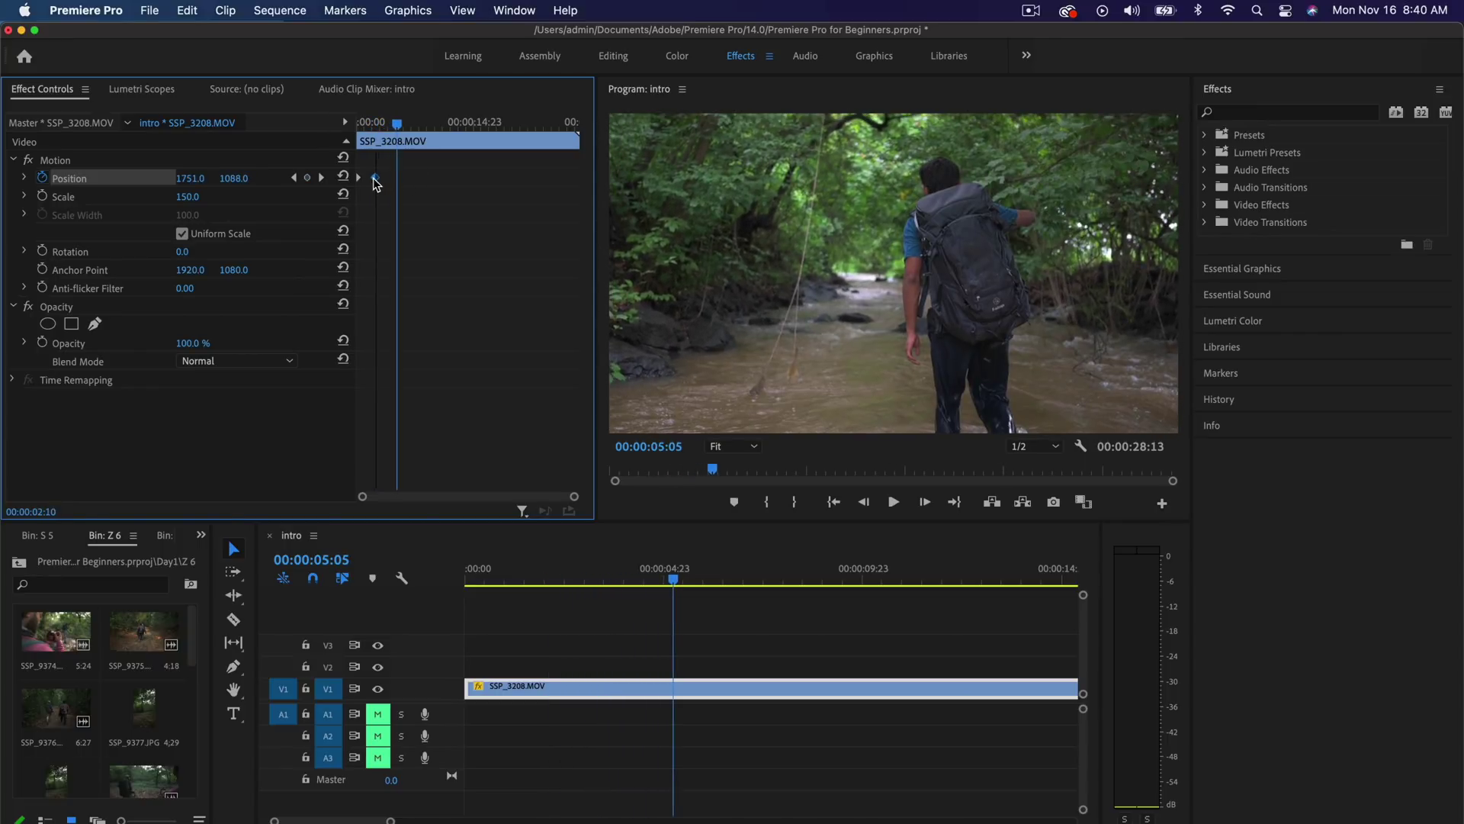
left_click(355, 123)
key("space")
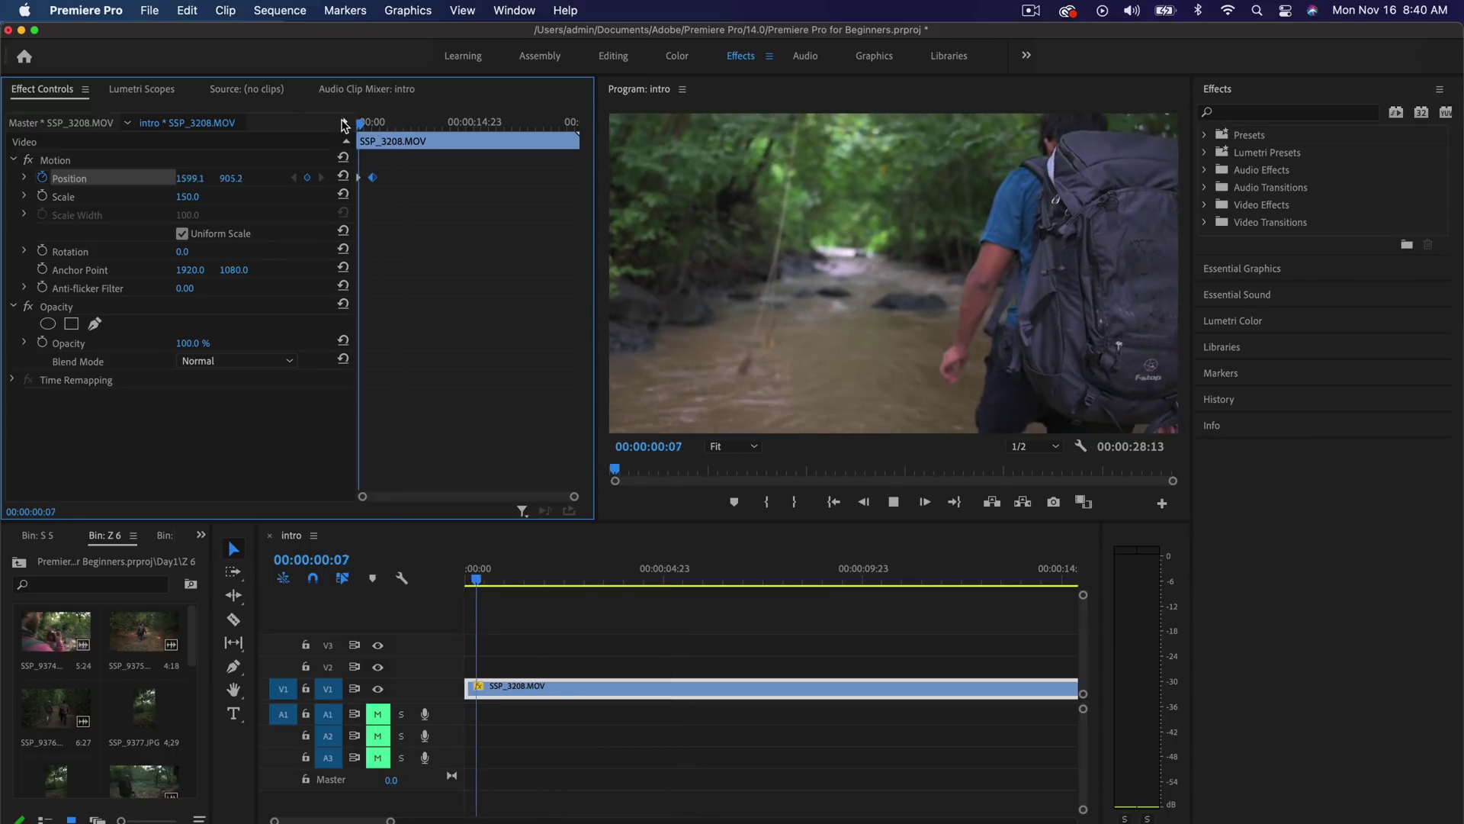
key("space")
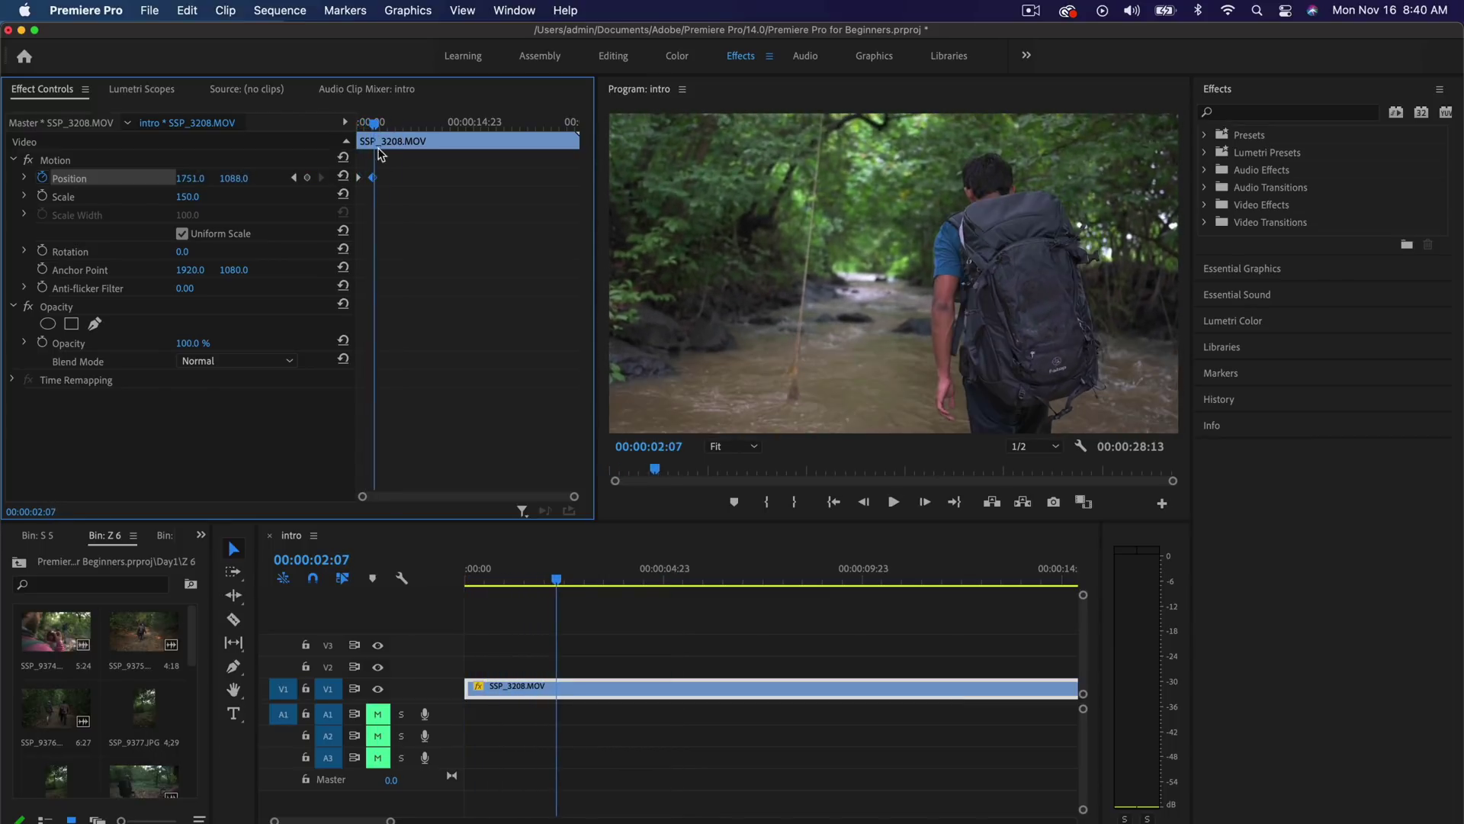
key("Home")
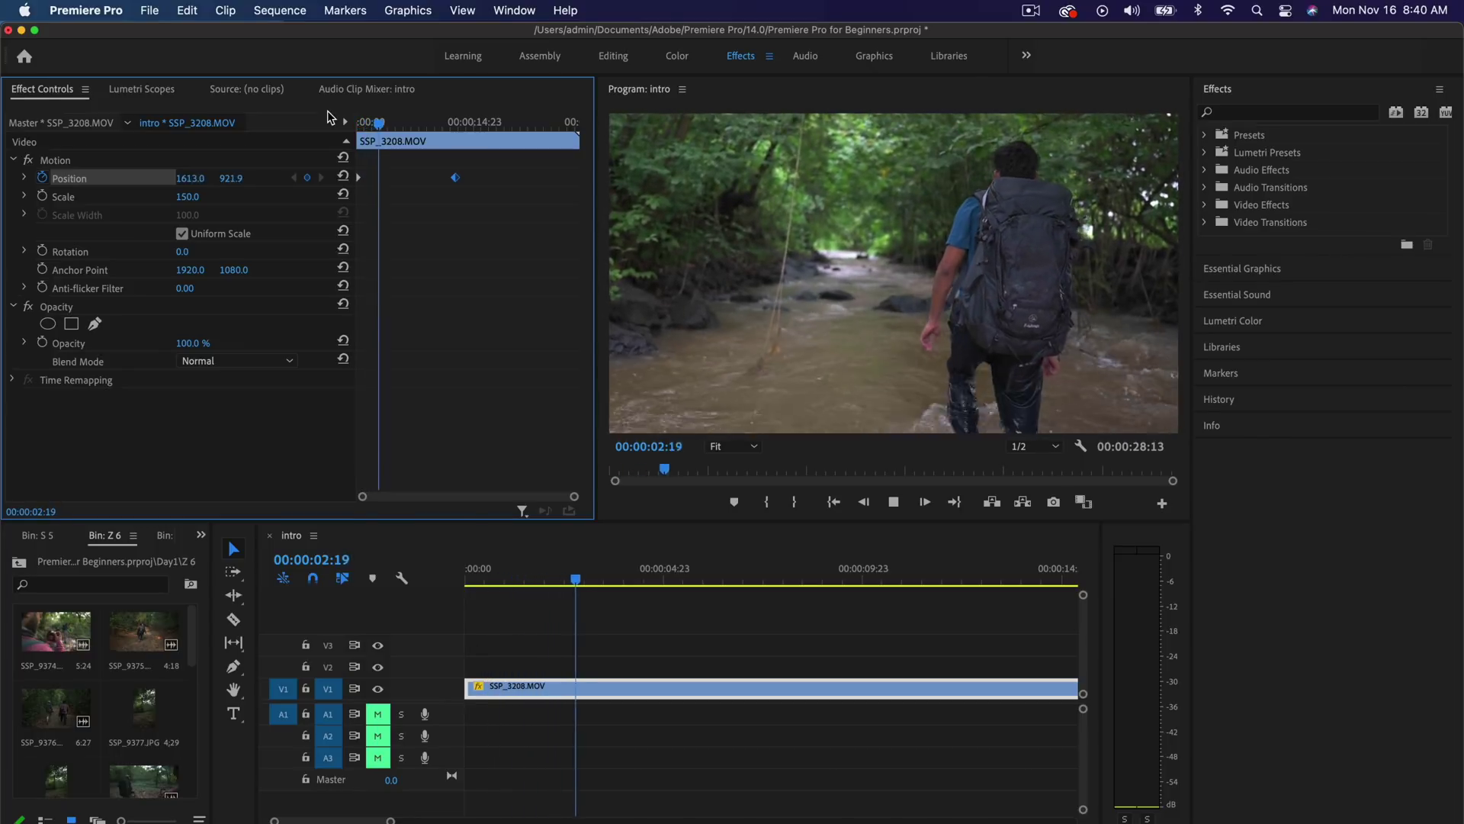
key("super+z")
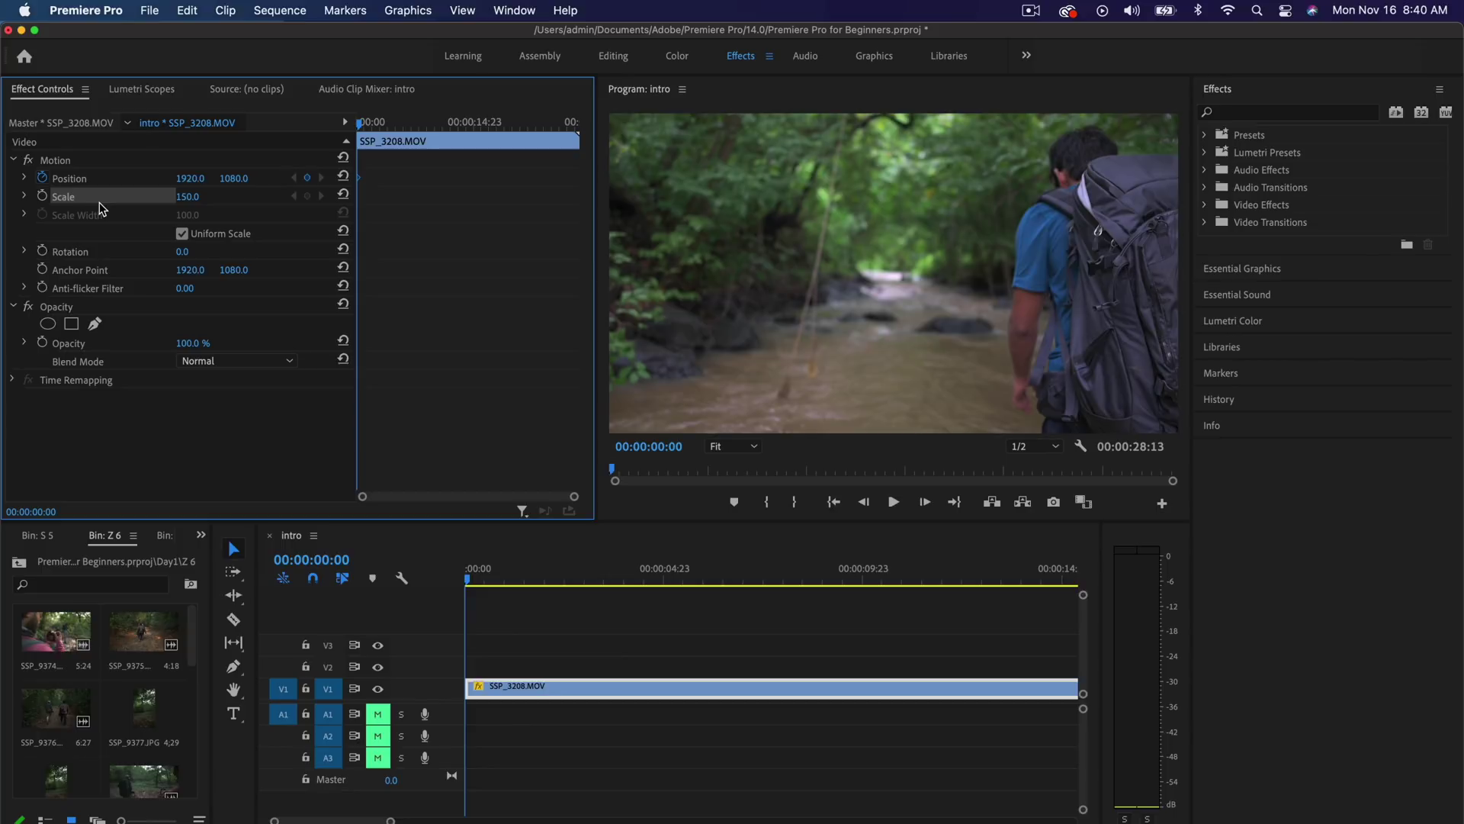
Keyframe Scale from 150 at the start to 100 near 00:00:06:17 and preview the zoom.
left_click(42, 196)
mouse_move(360, 122)
left_mouse_down()
mouse_move(412, 129)
mouse_move(339, 130)
left_mouse_up()
left_click(187, 197)
type("100")
key("Return")
key("space")
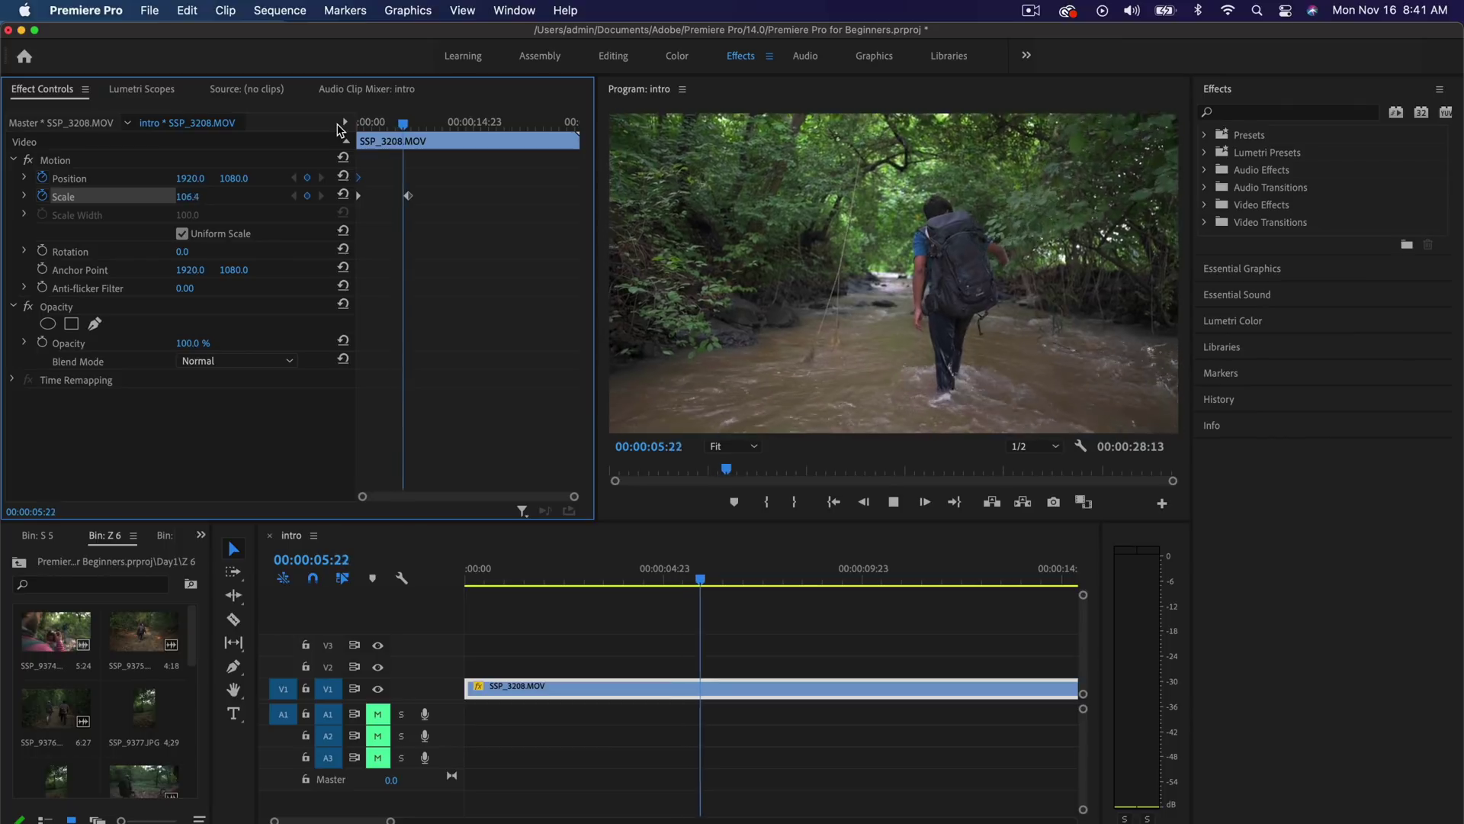
key("space")
key("Home")
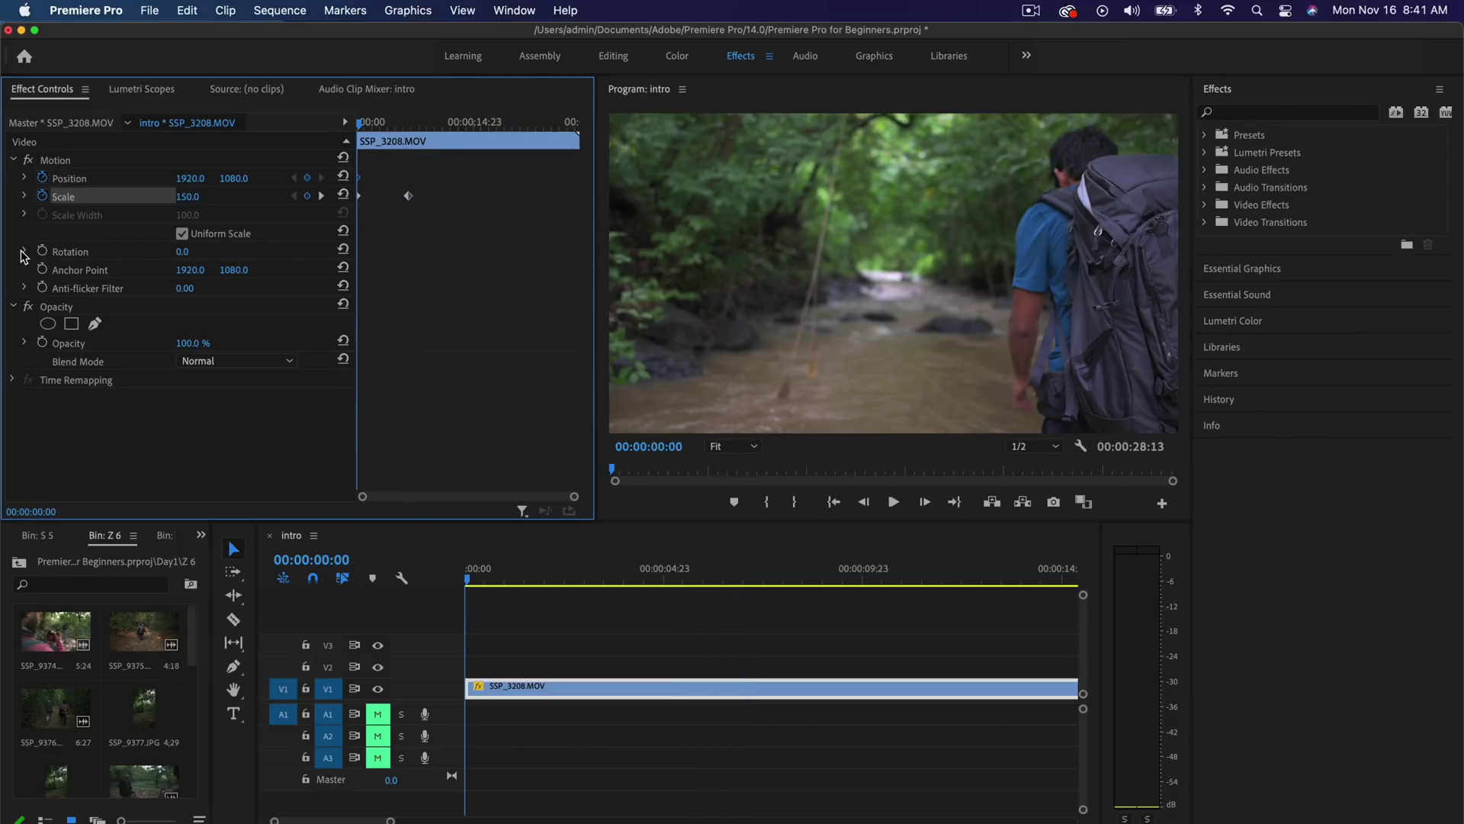
Keyframe Opacity from 0% at the start to 100% near 00:00:05:11 and preview the fade.
left_click(23, 253)
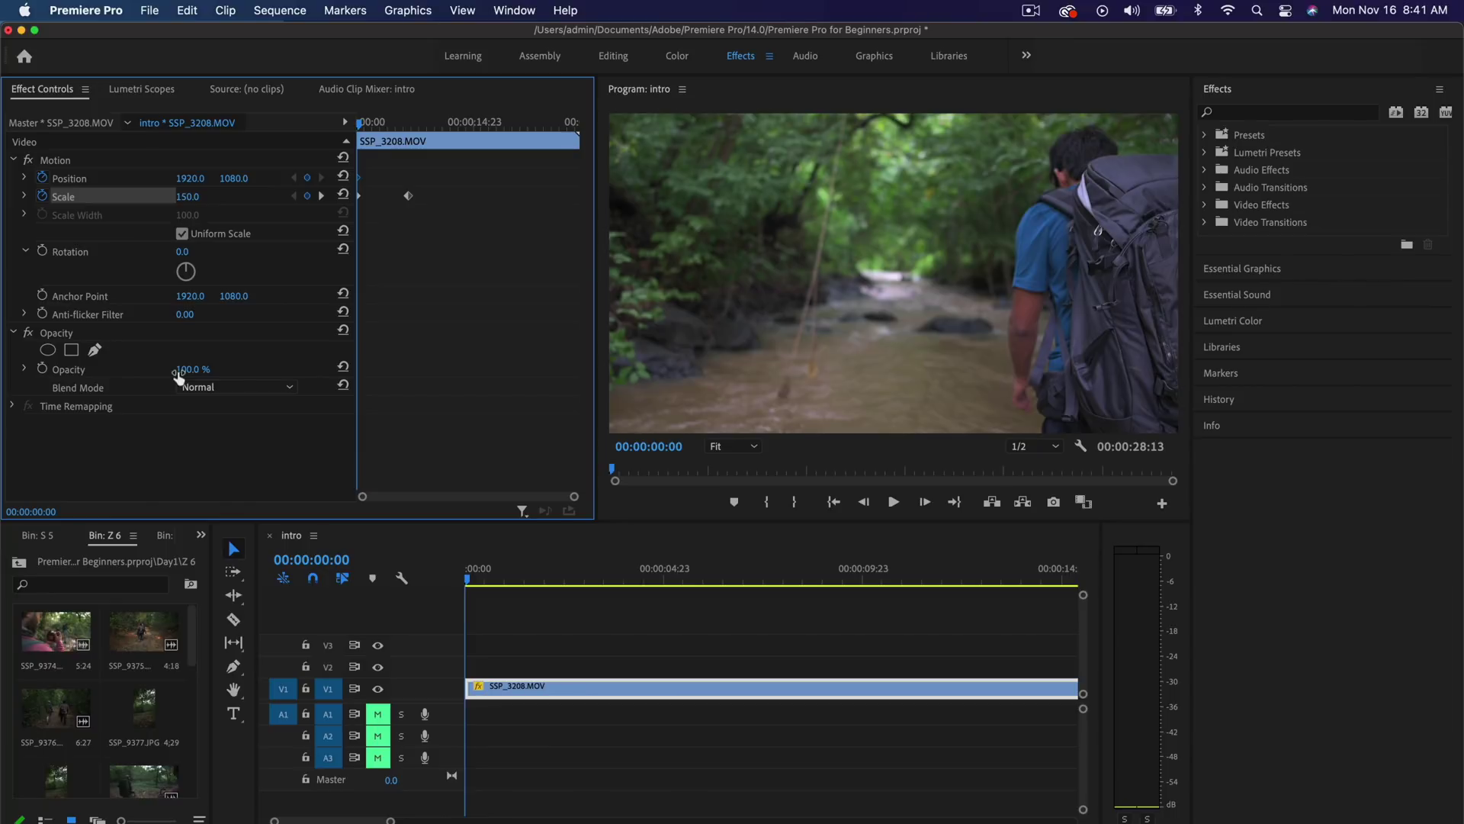
left_click(179, 370)
type("0")
left_click(42, 369)
left_click_drag(381, 124, 408, 123)
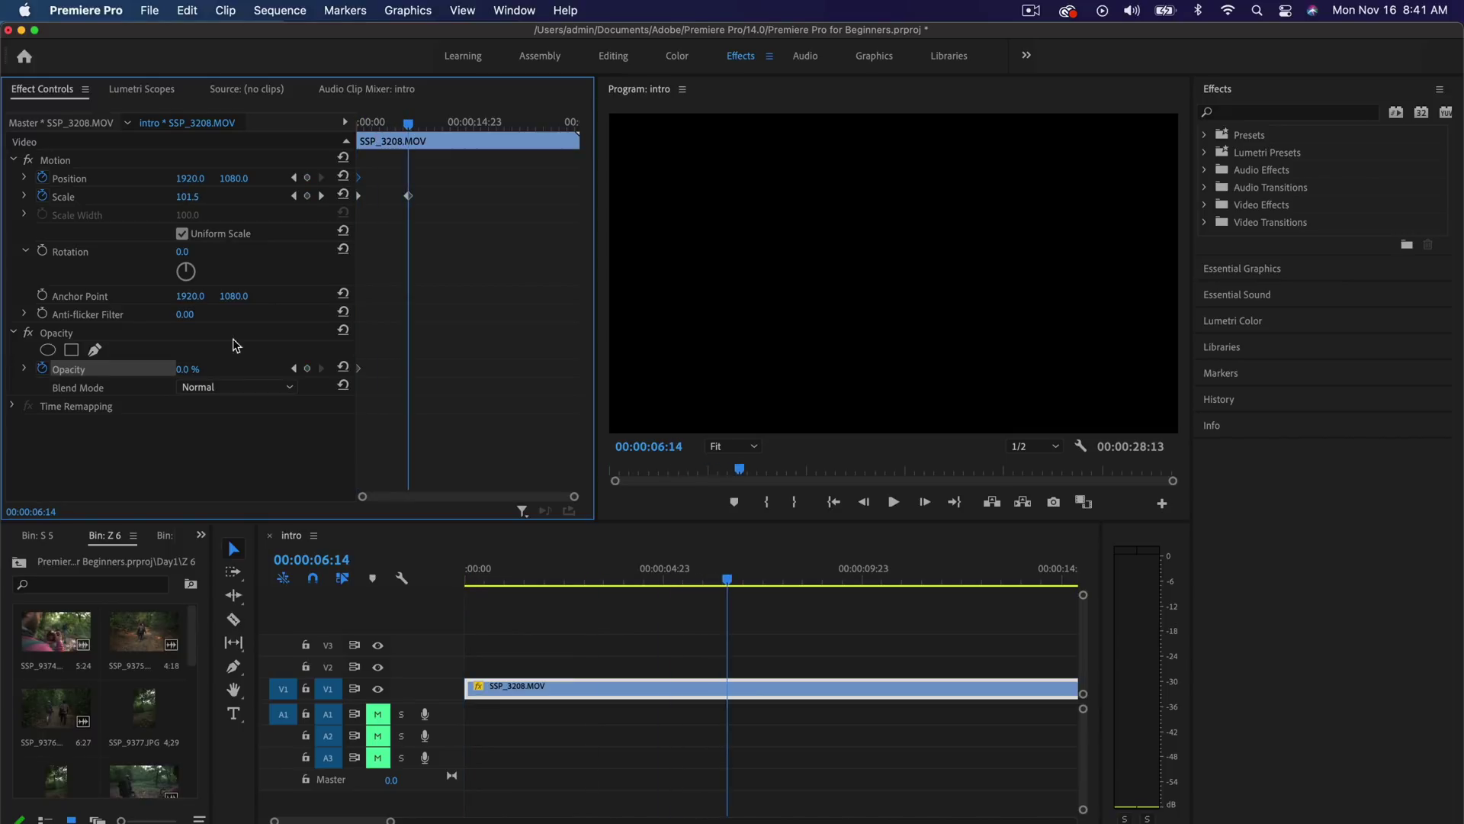
left_click(187, 370)
type("100")
key("Return")
left_click_drag(408, 123, 346, 125)
key("space")
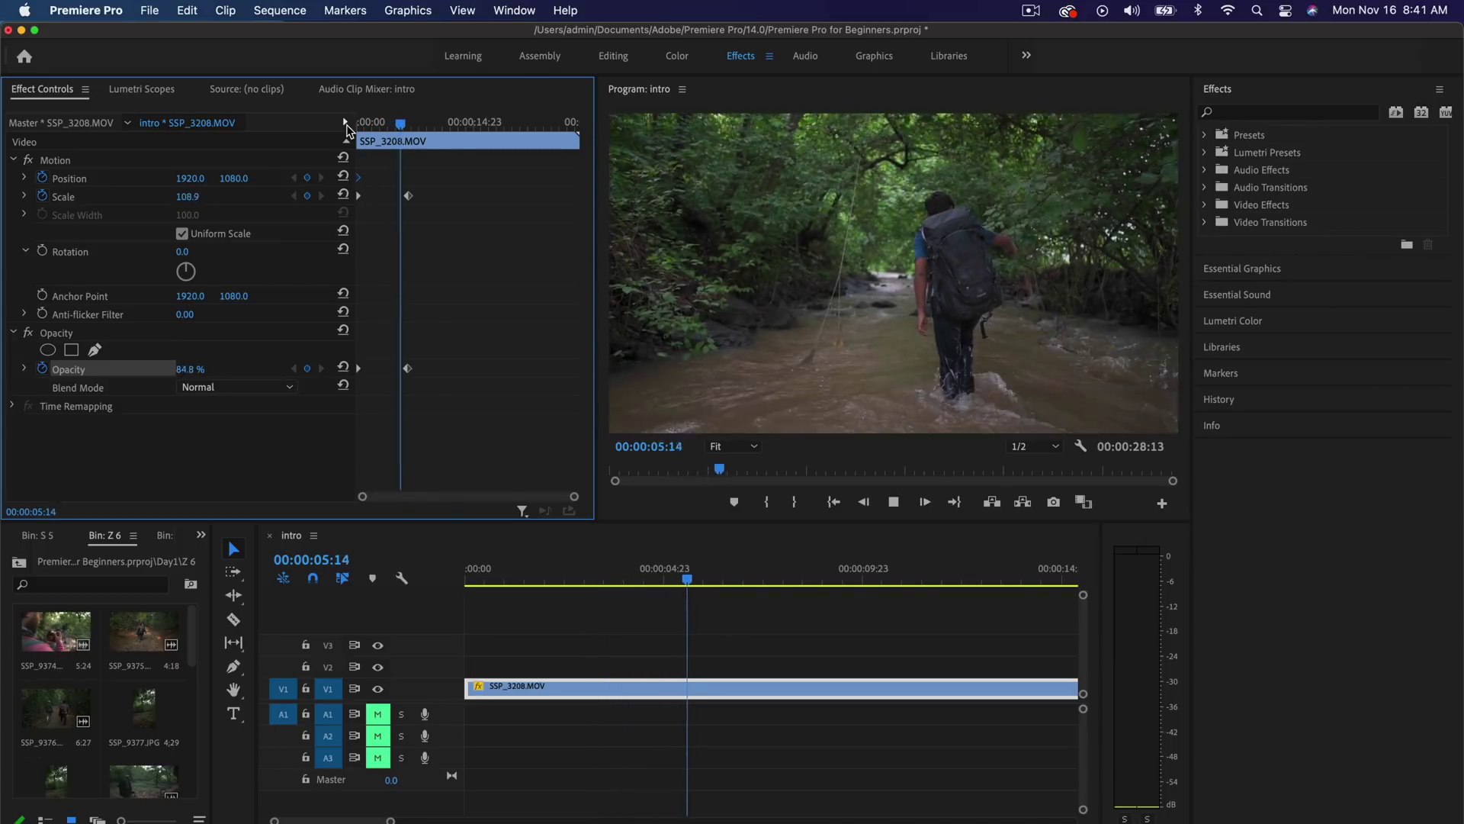
key("space")
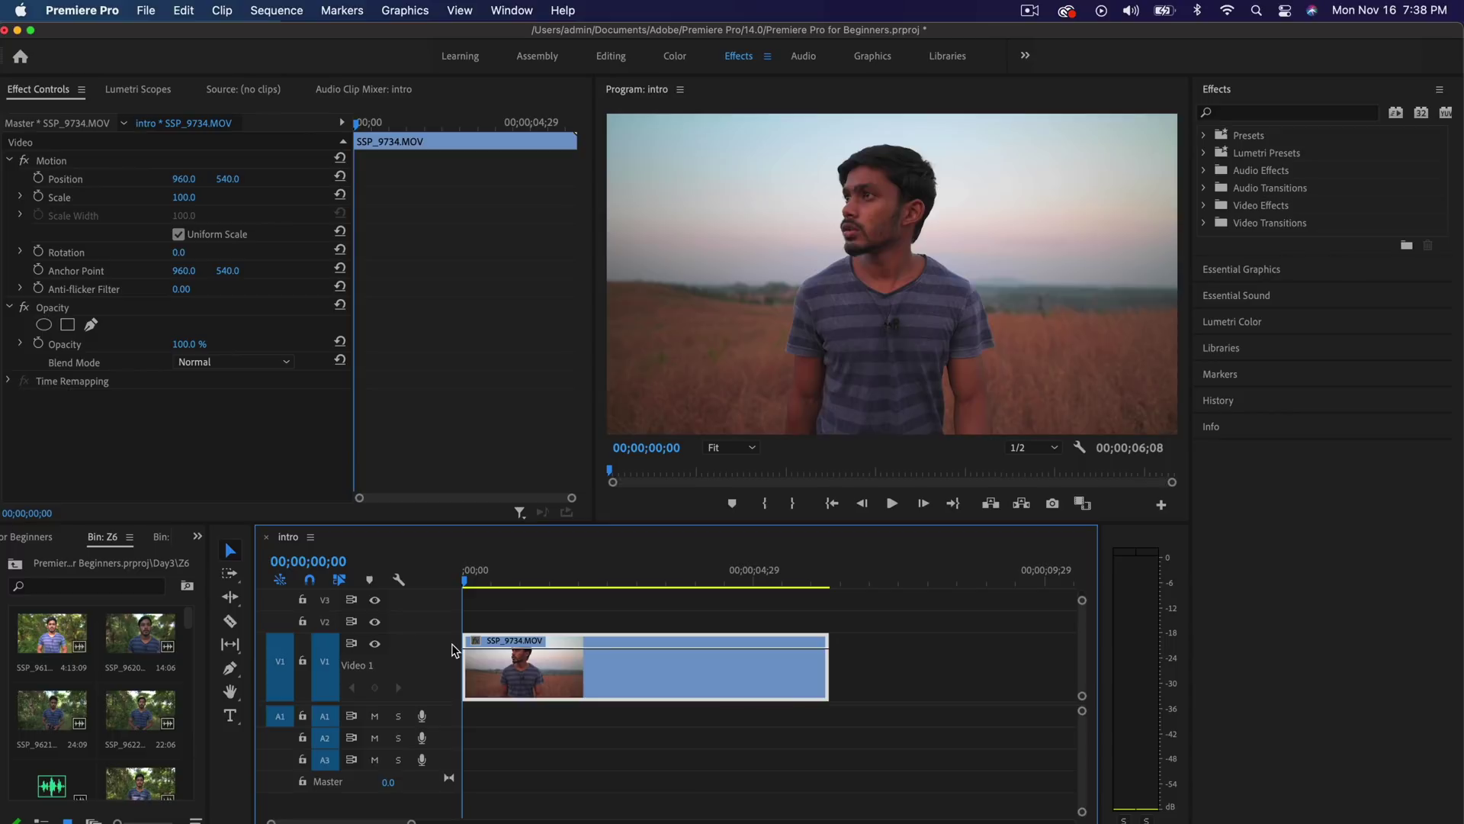
Show SSP_9734.MOV's Time Remapping speed, add a keyframe, and slow the later section to 38%.
left_click(478, 639)
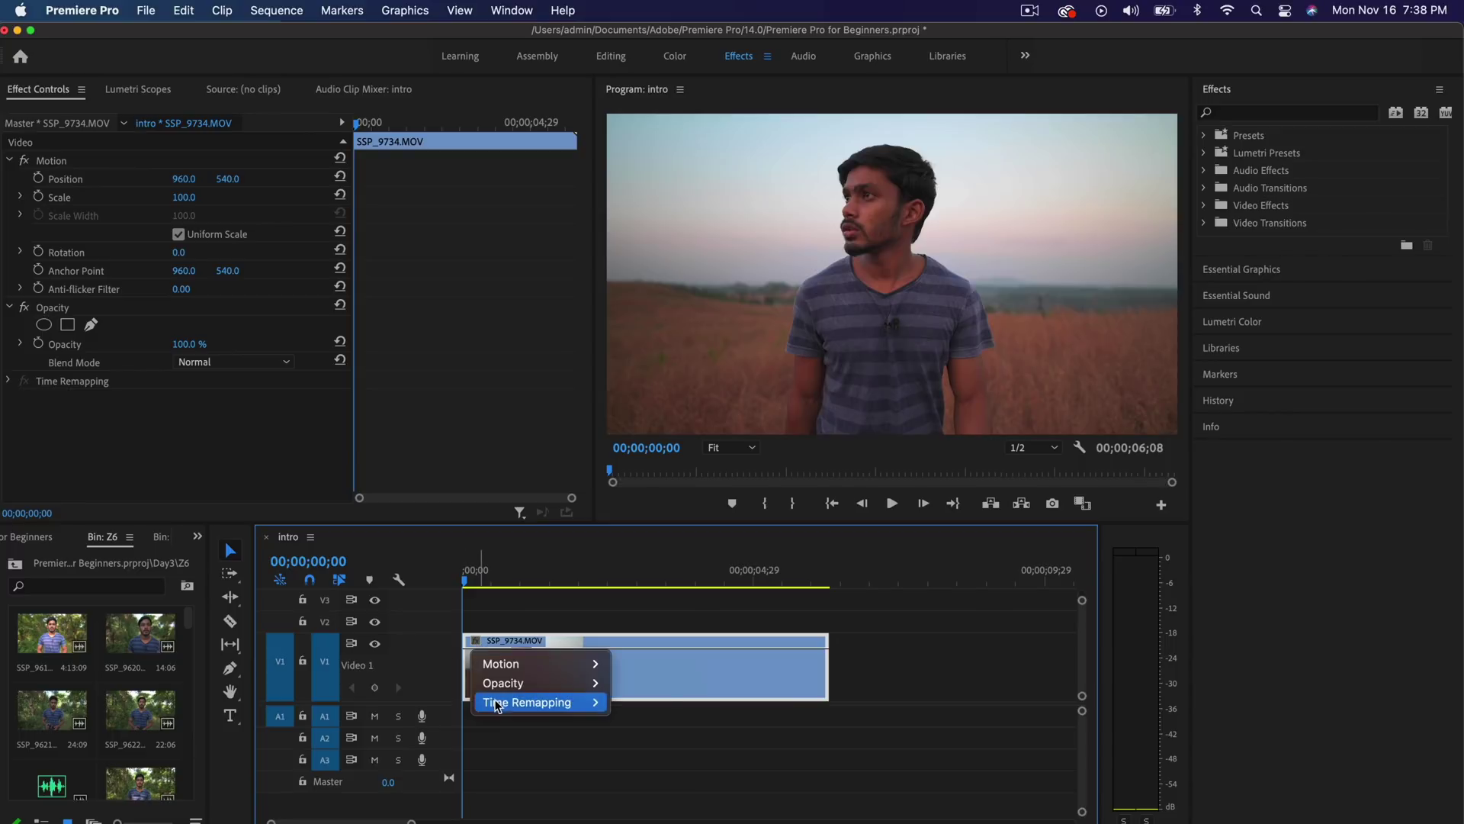
mouse_move(496, 706)
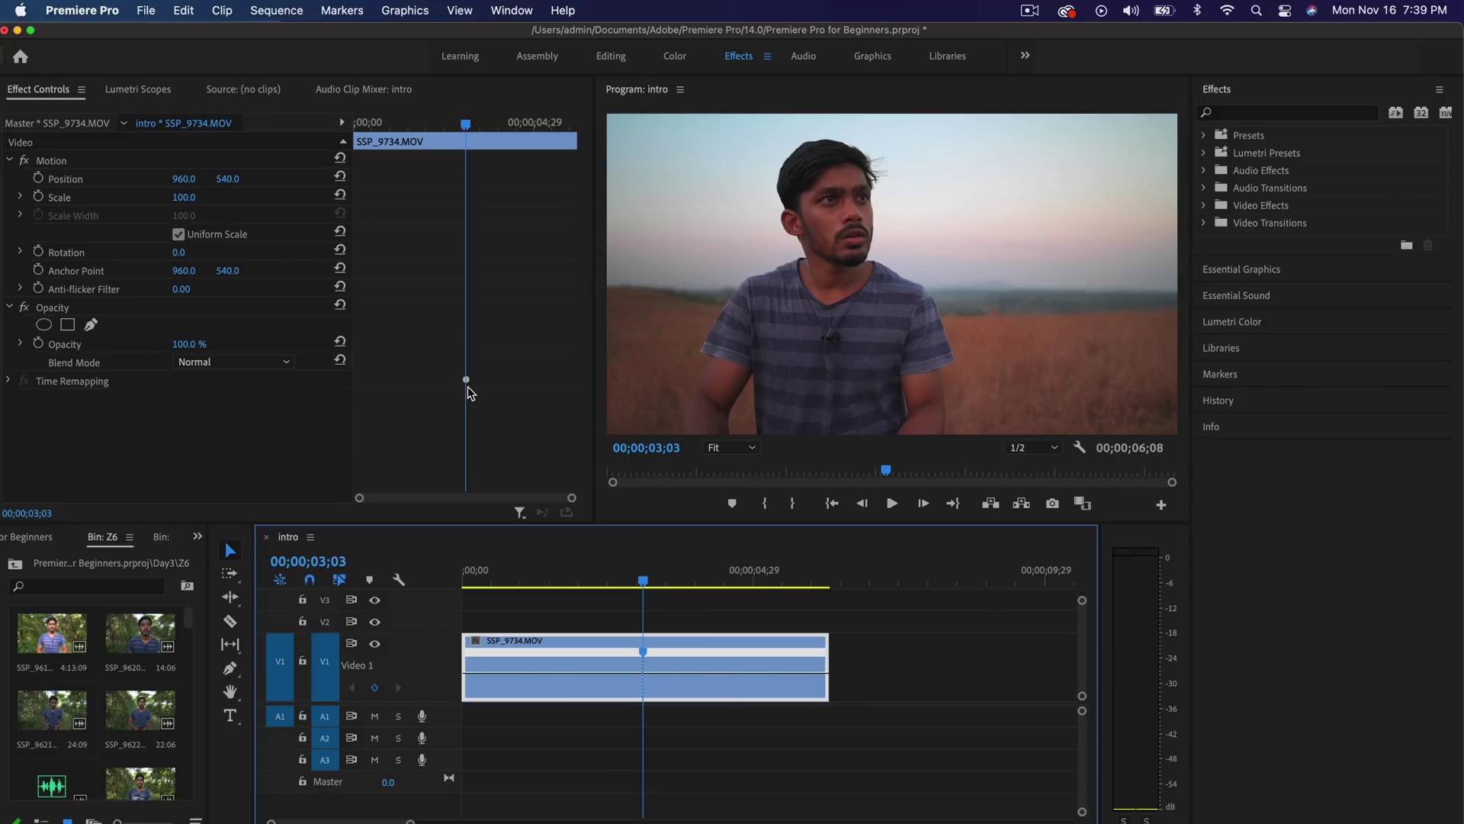
left_click_drag(527, 674, 534, 670)
left_click_drag(693, 674, 697, 684)
Preview the speed change, then spread the speed keyframe into a gradual ramp.
left_click(532, 586)
key("space")
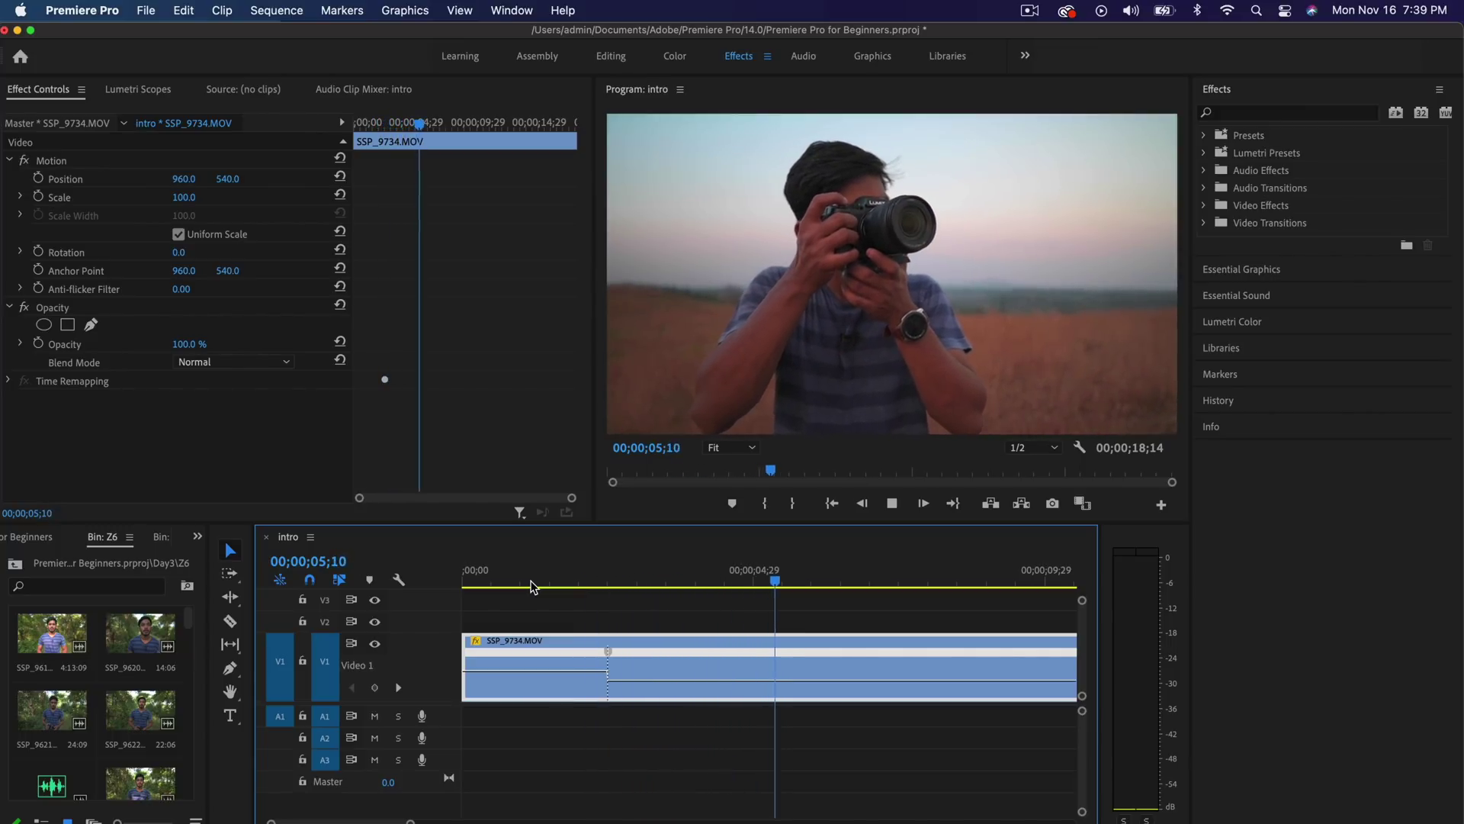
key("space")
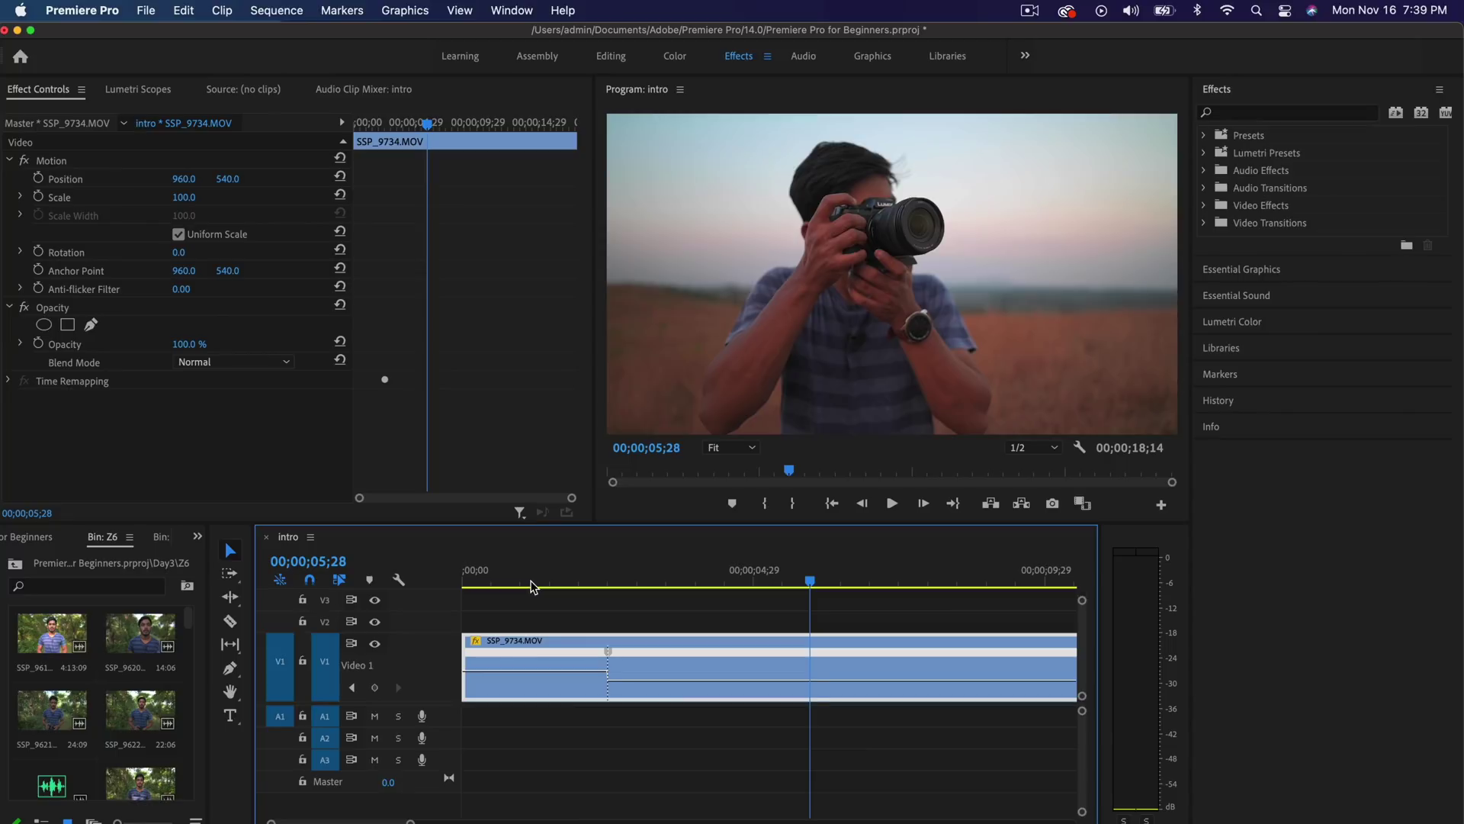
scroll(532, 586, "up", 5)
left_click_drag(809, 653, 992, 650)
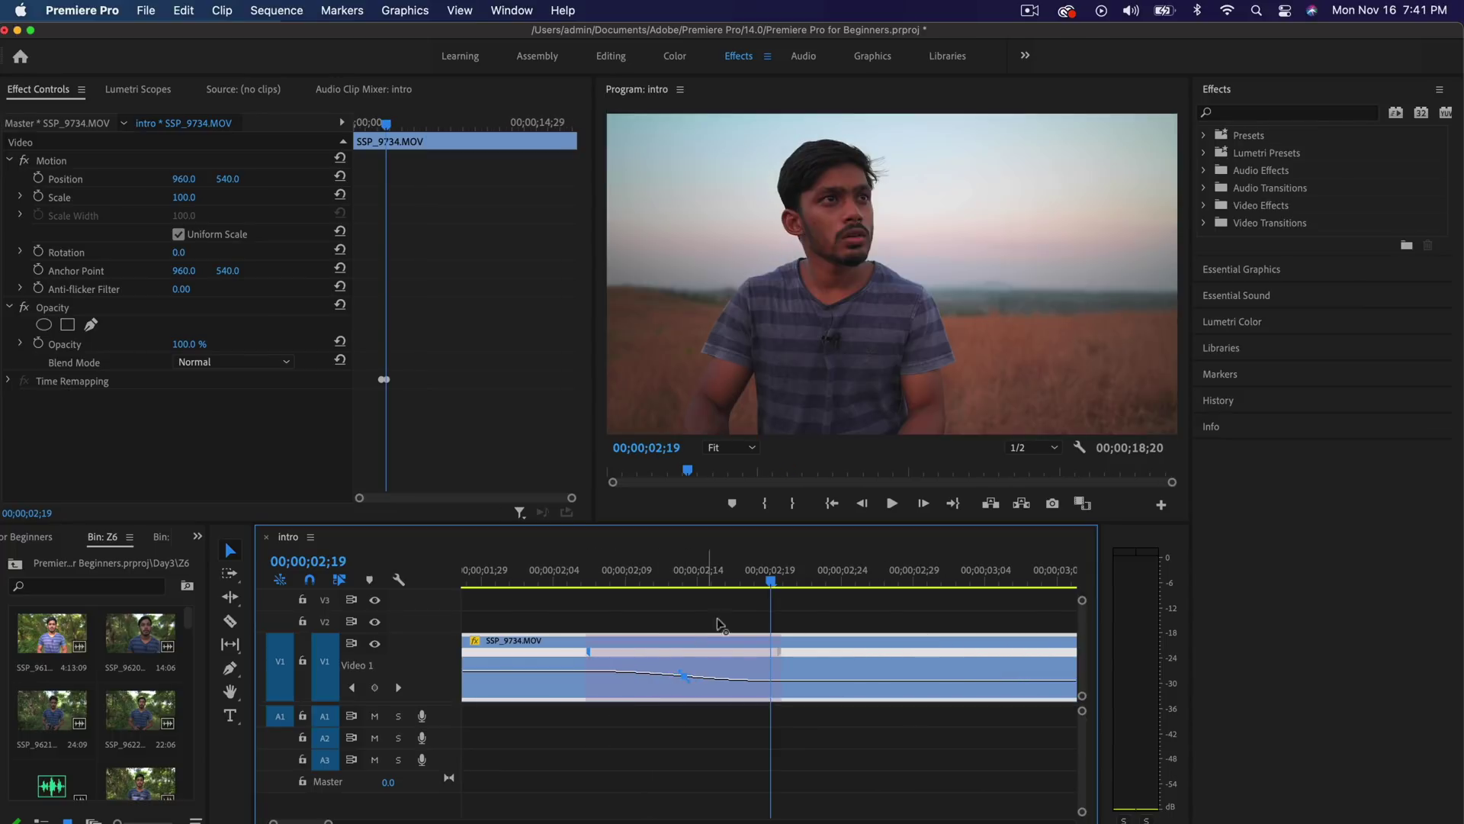
scroll(620, 658, "down", 3)
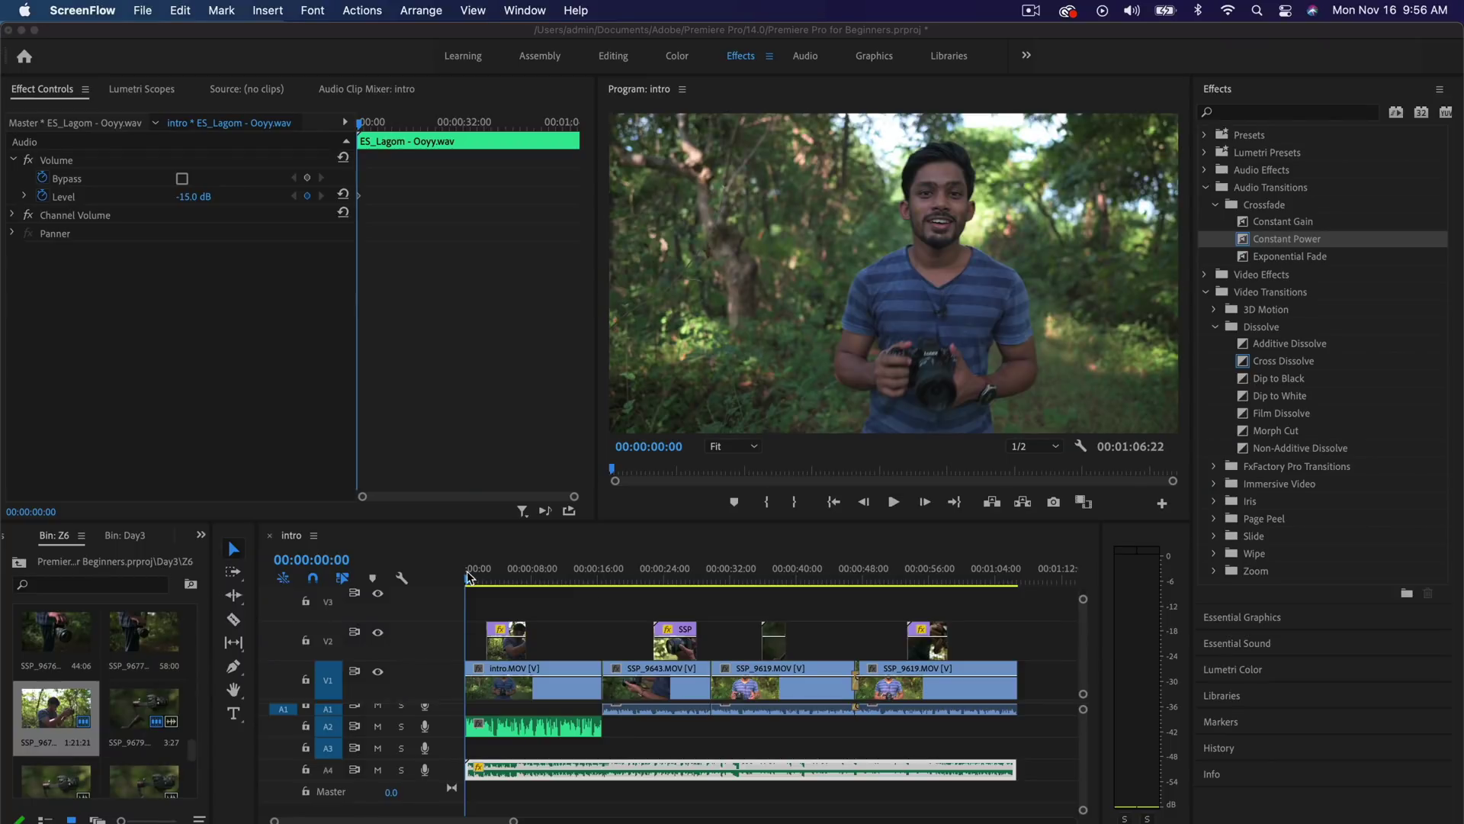
left_click(469, 577)
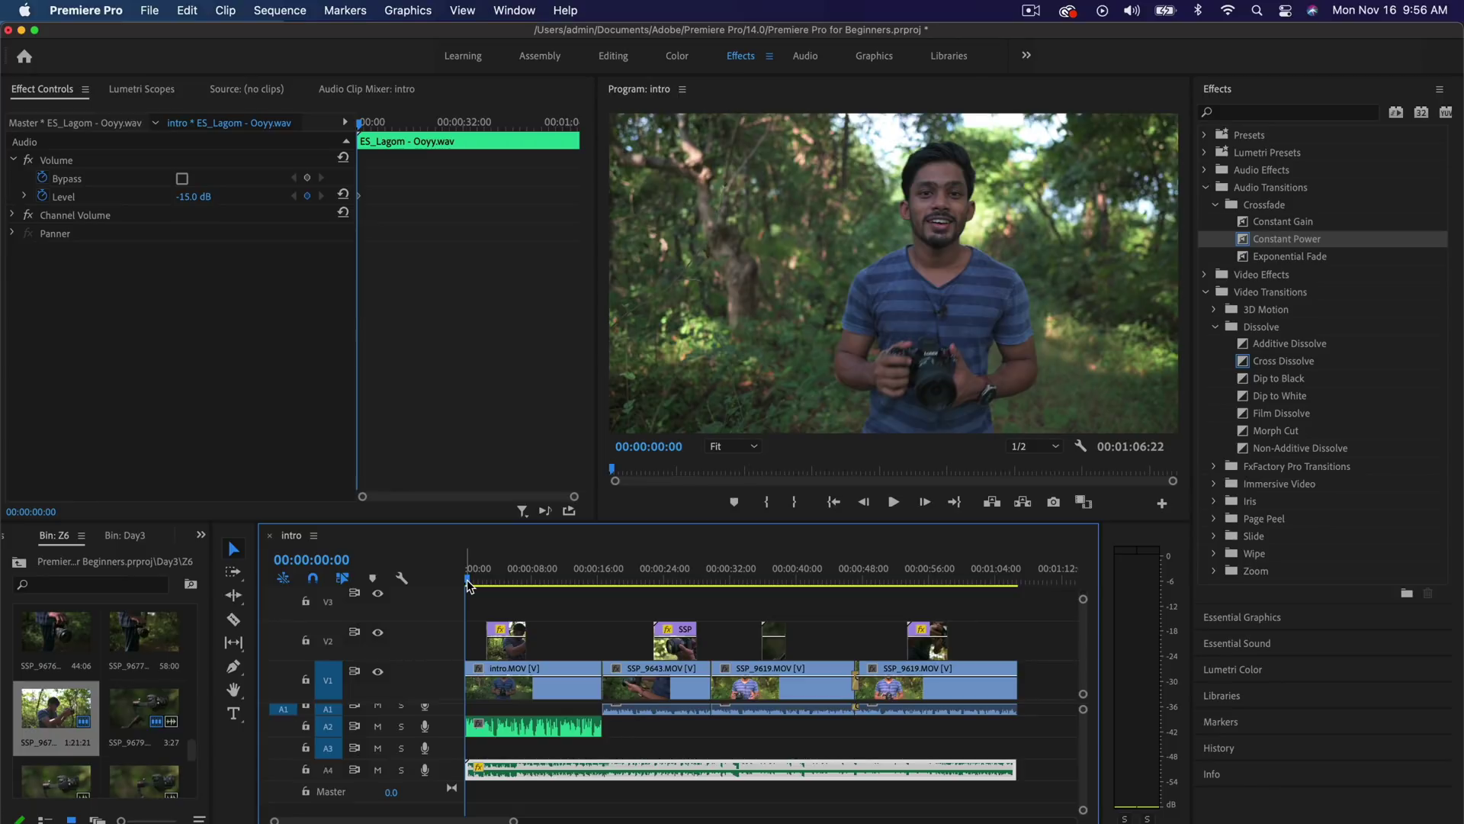
key("space")
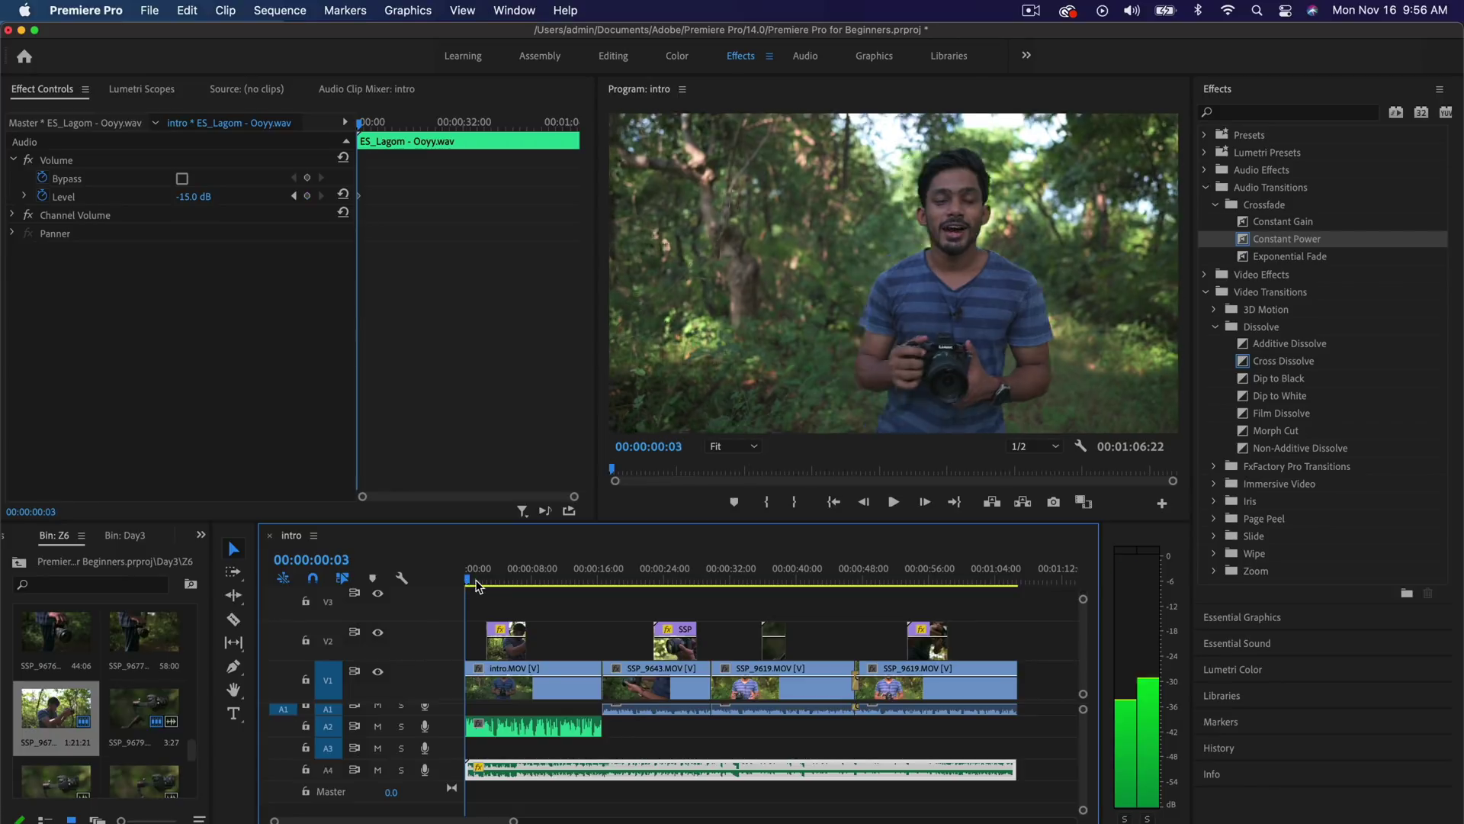
key("space")
left_click_drag(464, 584, 1019, 582)
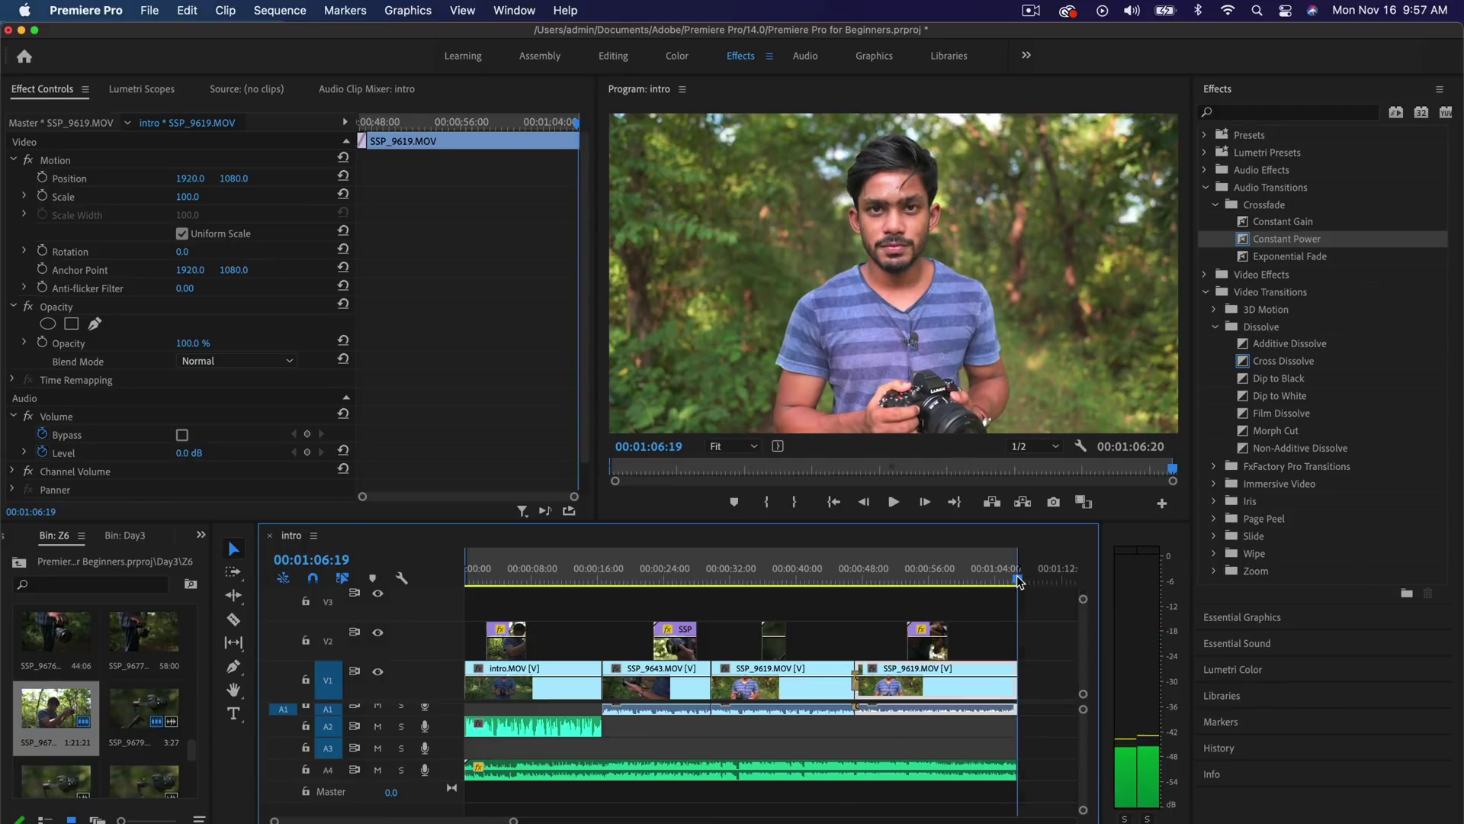
key("Home")
left_click(150, 11)
Open Export Media with H.264 format, Match Source video settings, and Render at Maximum Depth.
mouse_move(200, 555)
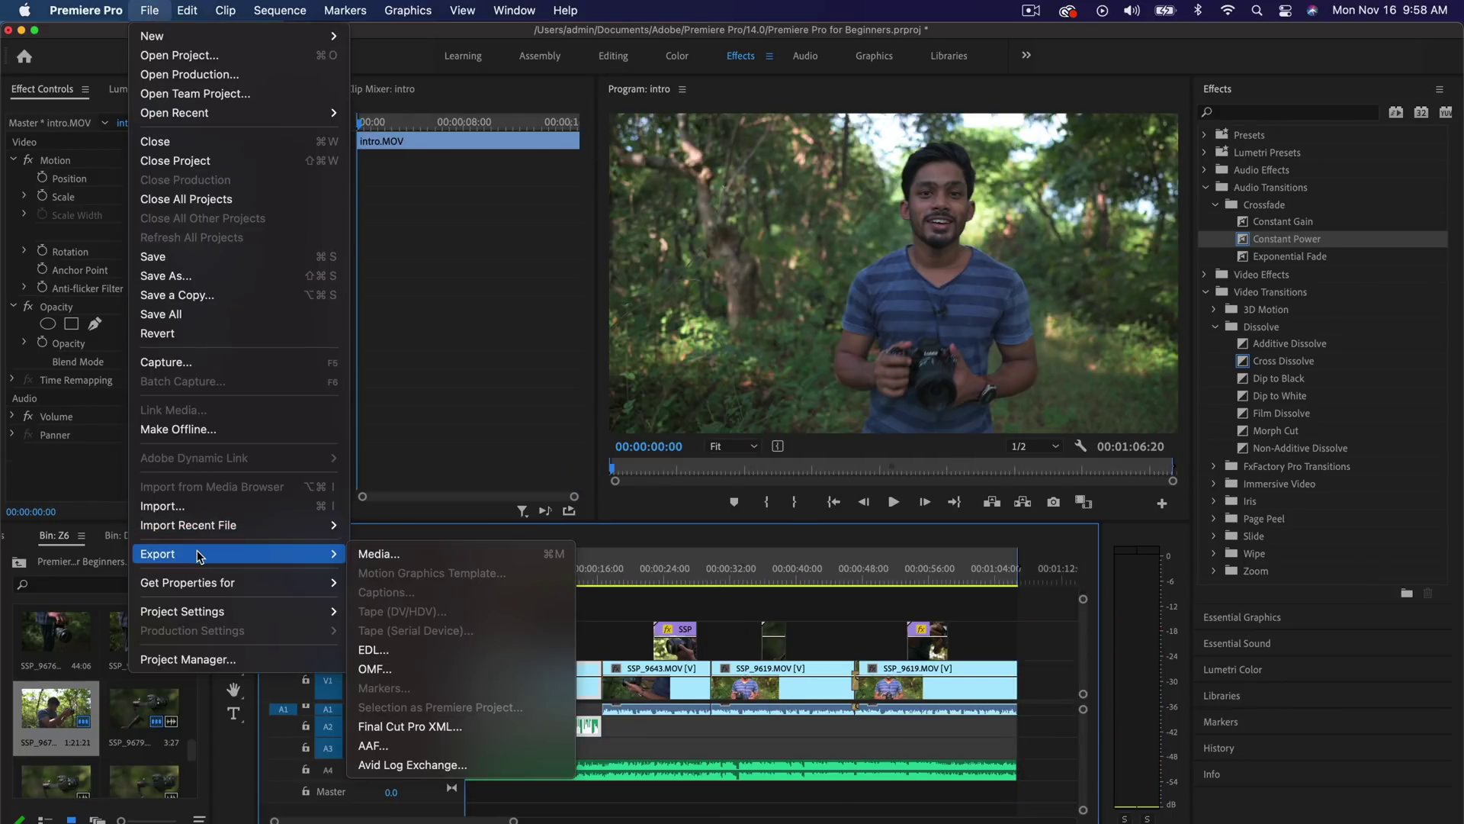
left_click(364, 554)
left_click(992, 173)
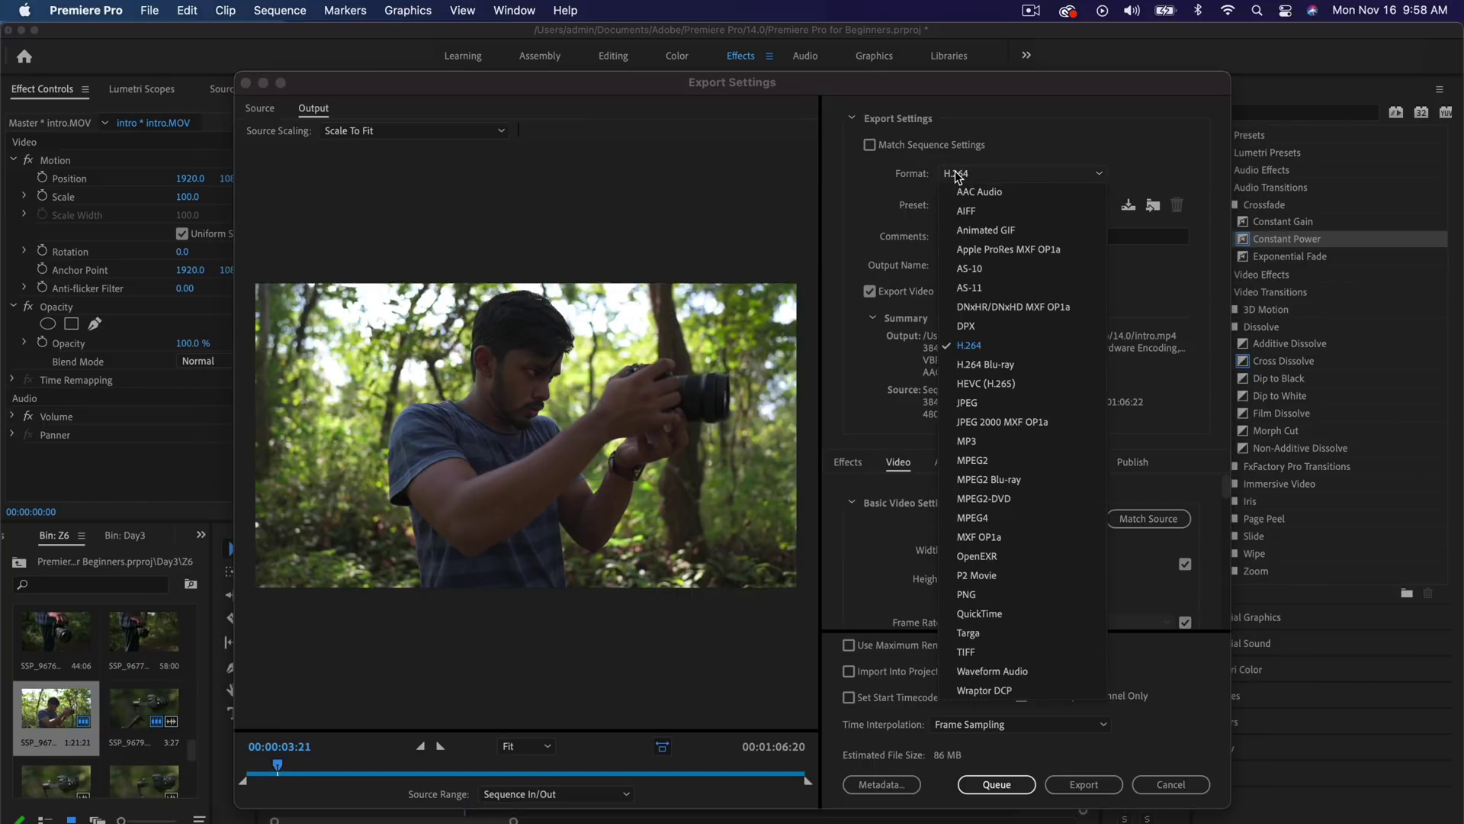
left_click(973, 347)
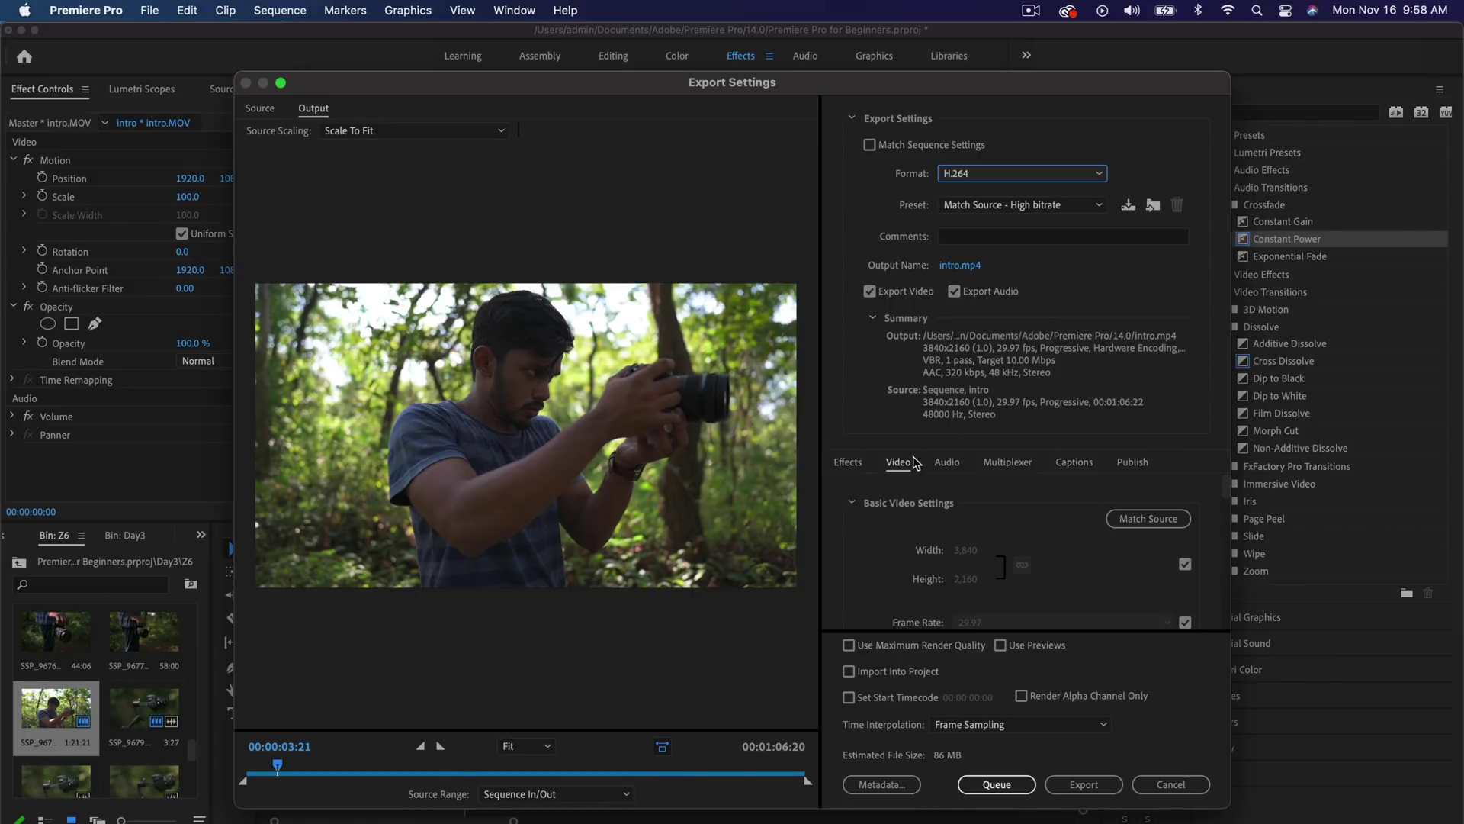
left_click(1137, 519)
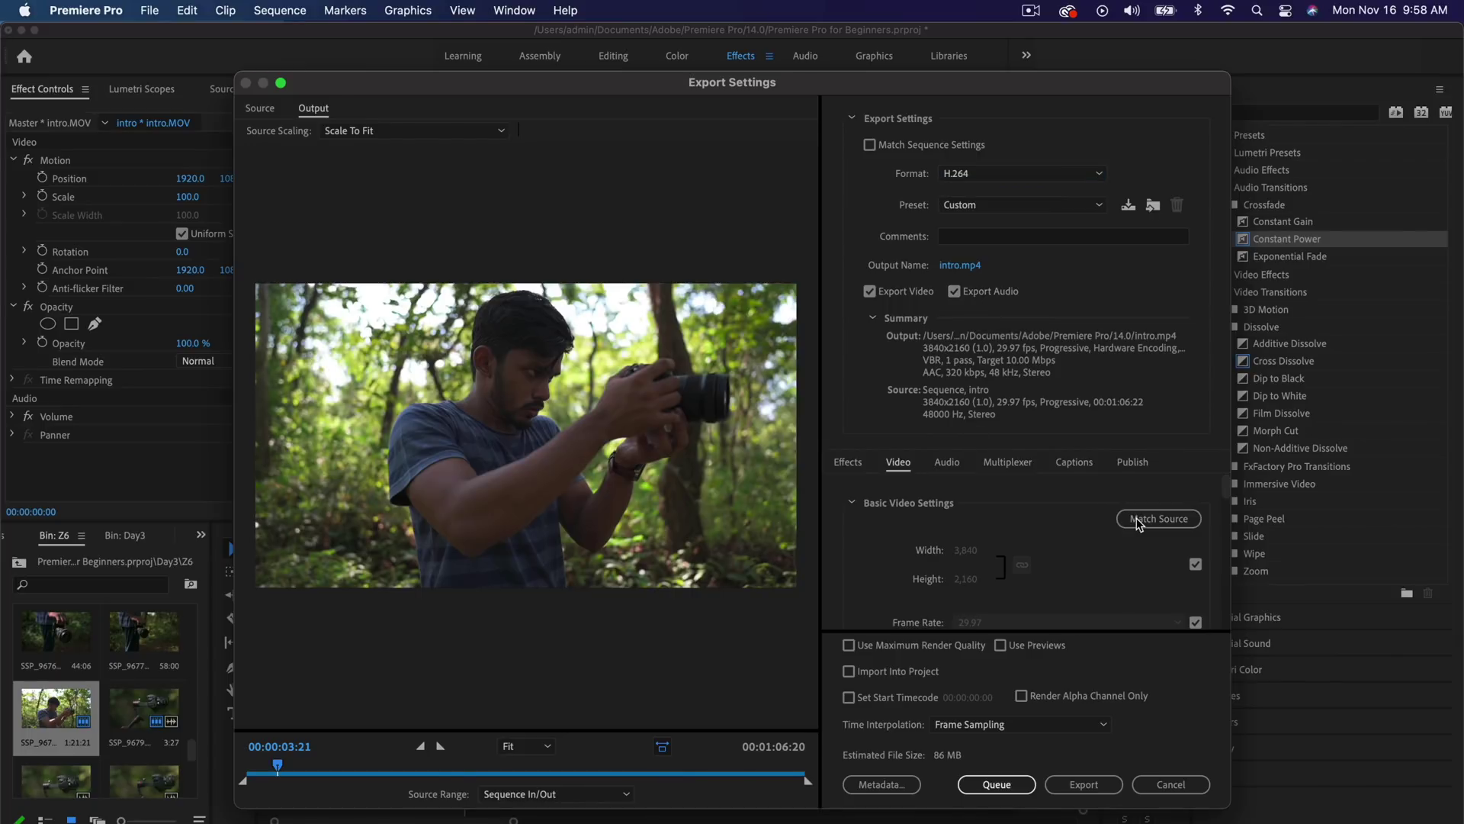
scroll(900, 608, "down", 3)
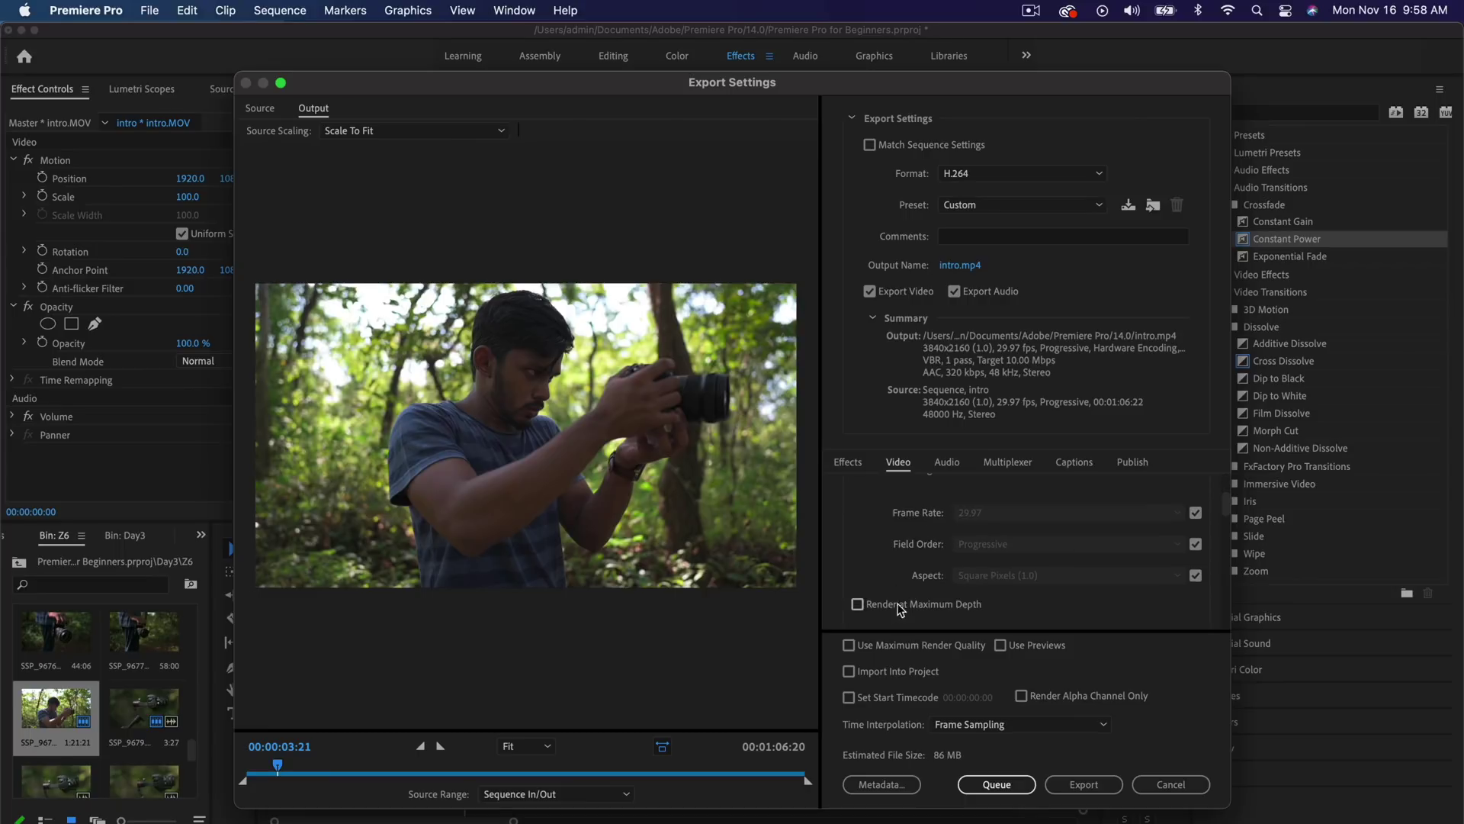
left_click(858, 605)
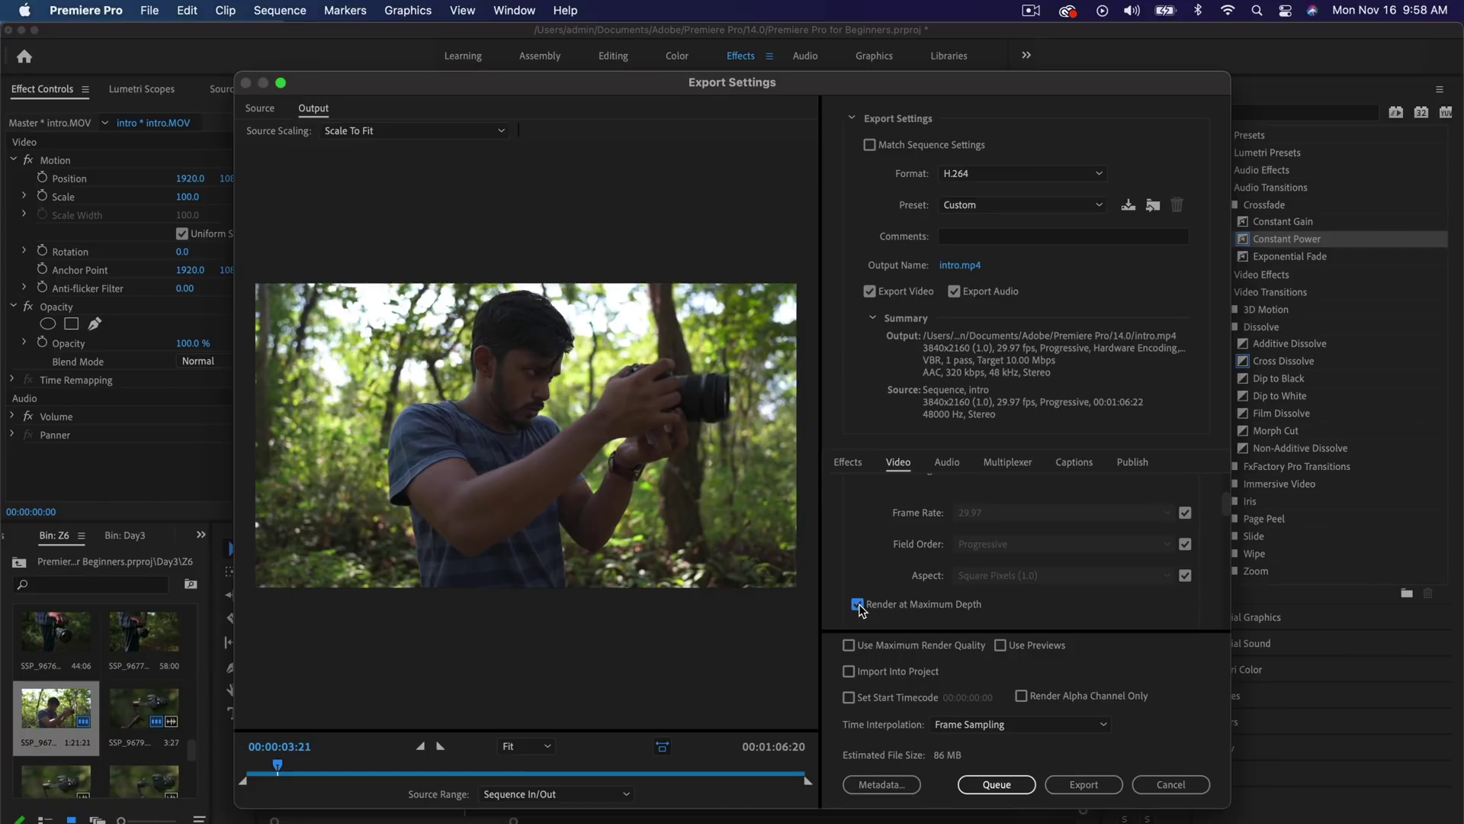
scroll(953, 580, "down", 5)
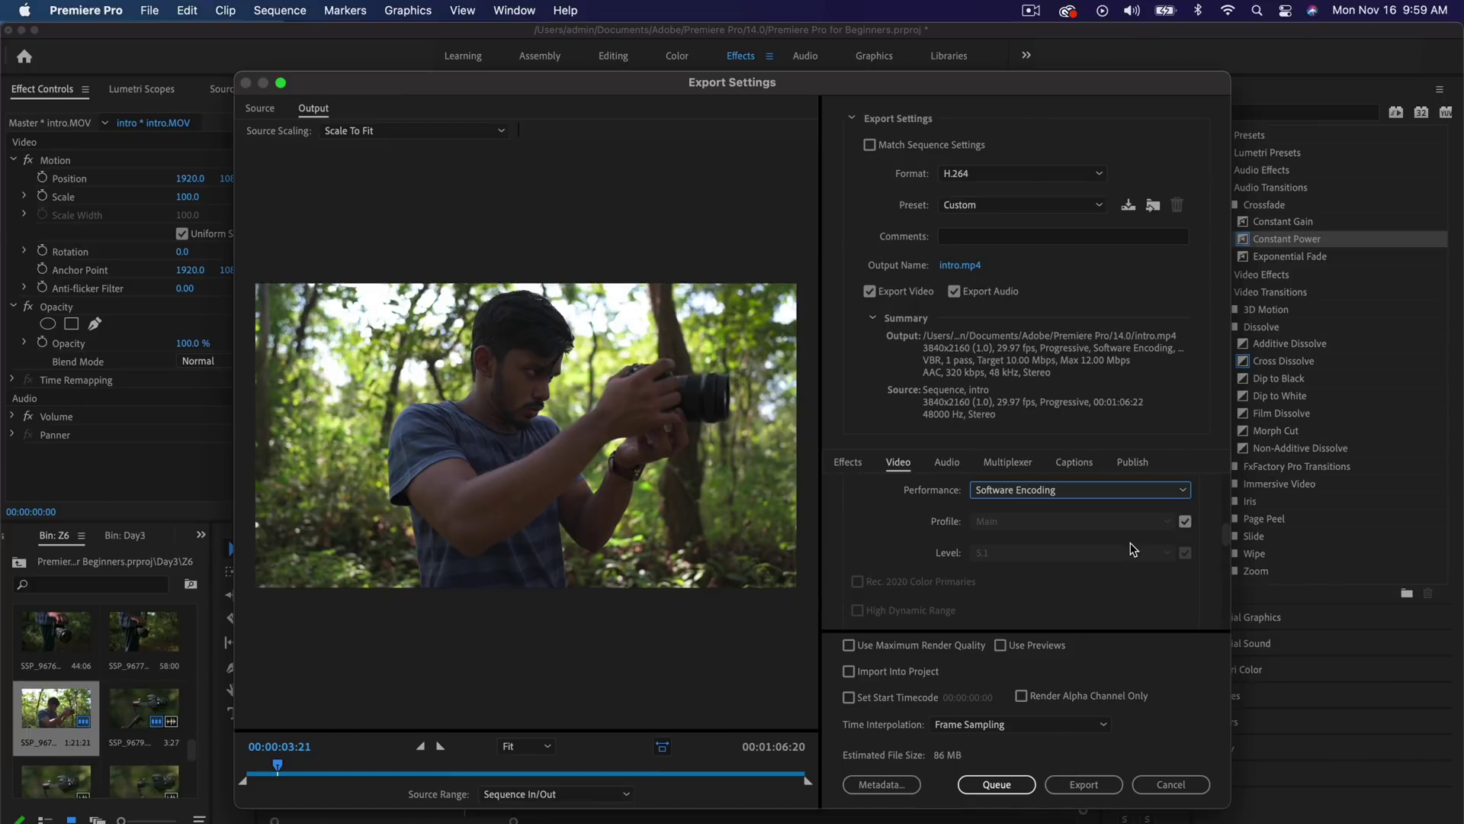
Set the H.264 encoding profile to High and the level to 5.2.
left_click(1185, 521)
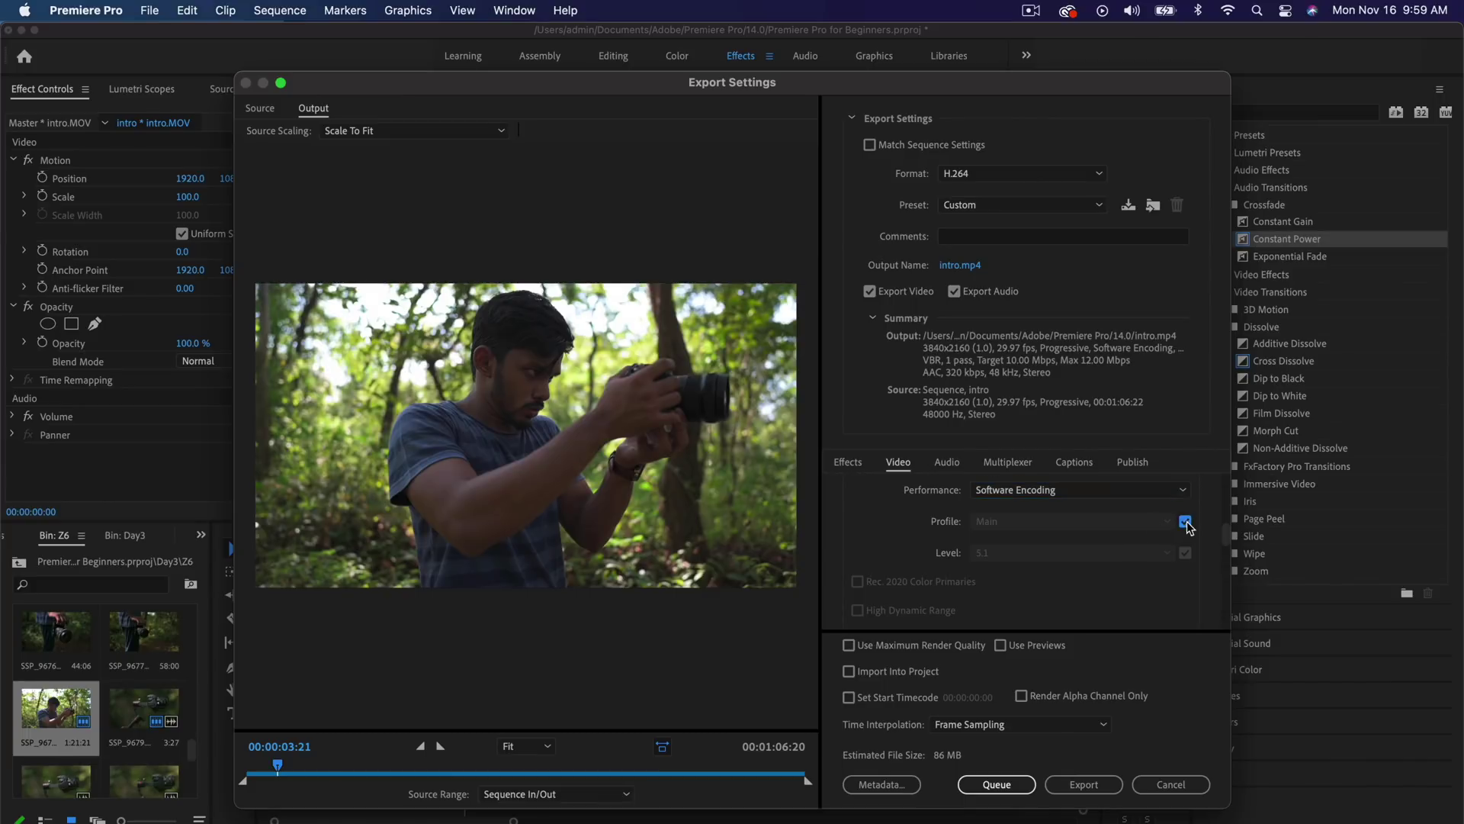
left_click(1185, 552)
left_click(1114, 522)
left_click(1088, 577)
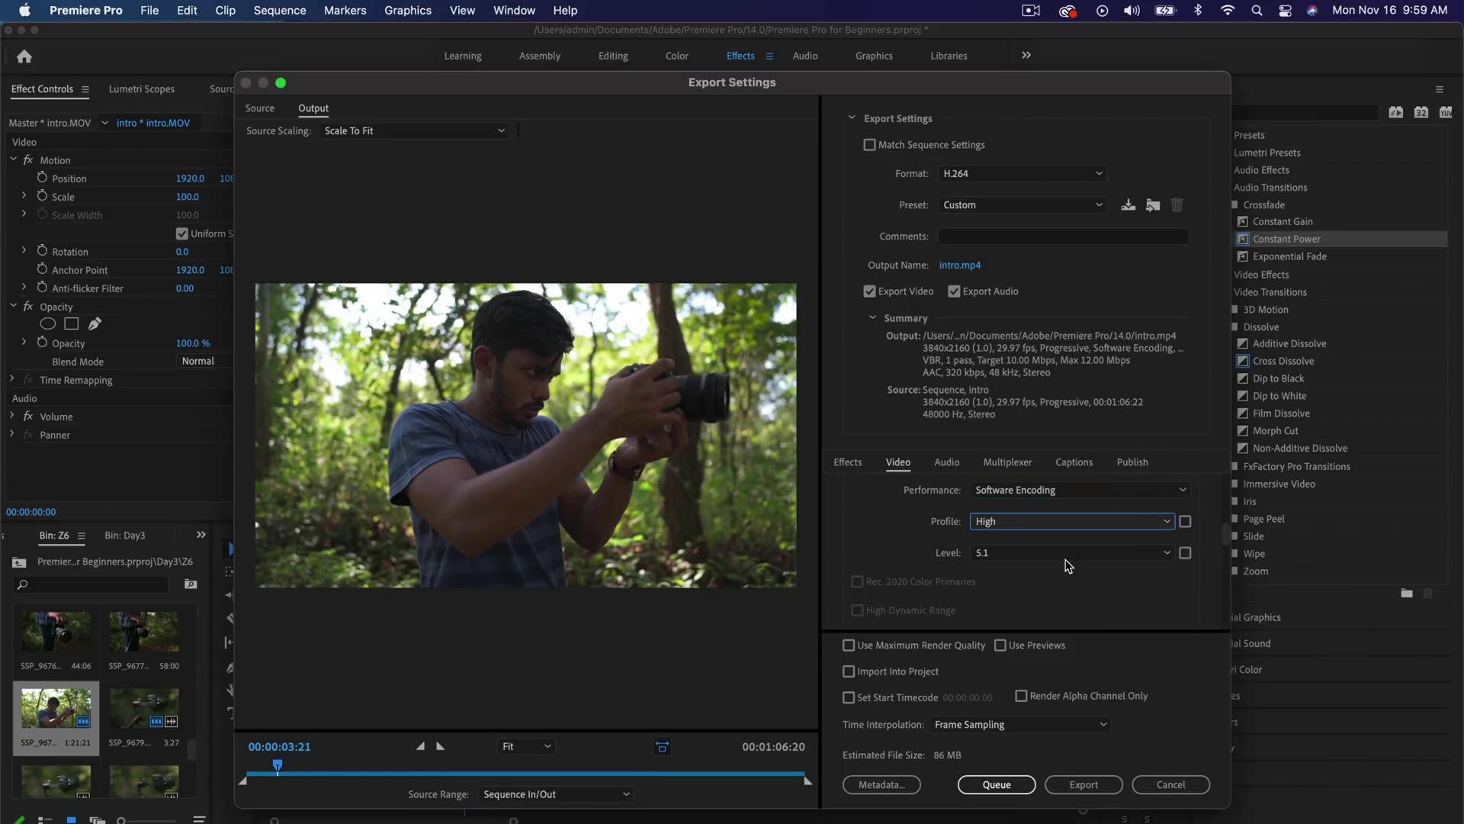
left_click(1064, 553)
left_click(1008, 458)
Switch Bitrate Encoding to CBR and raise the Target Bitrate slider much higher.
scroll(1057, 539, "down", 8)
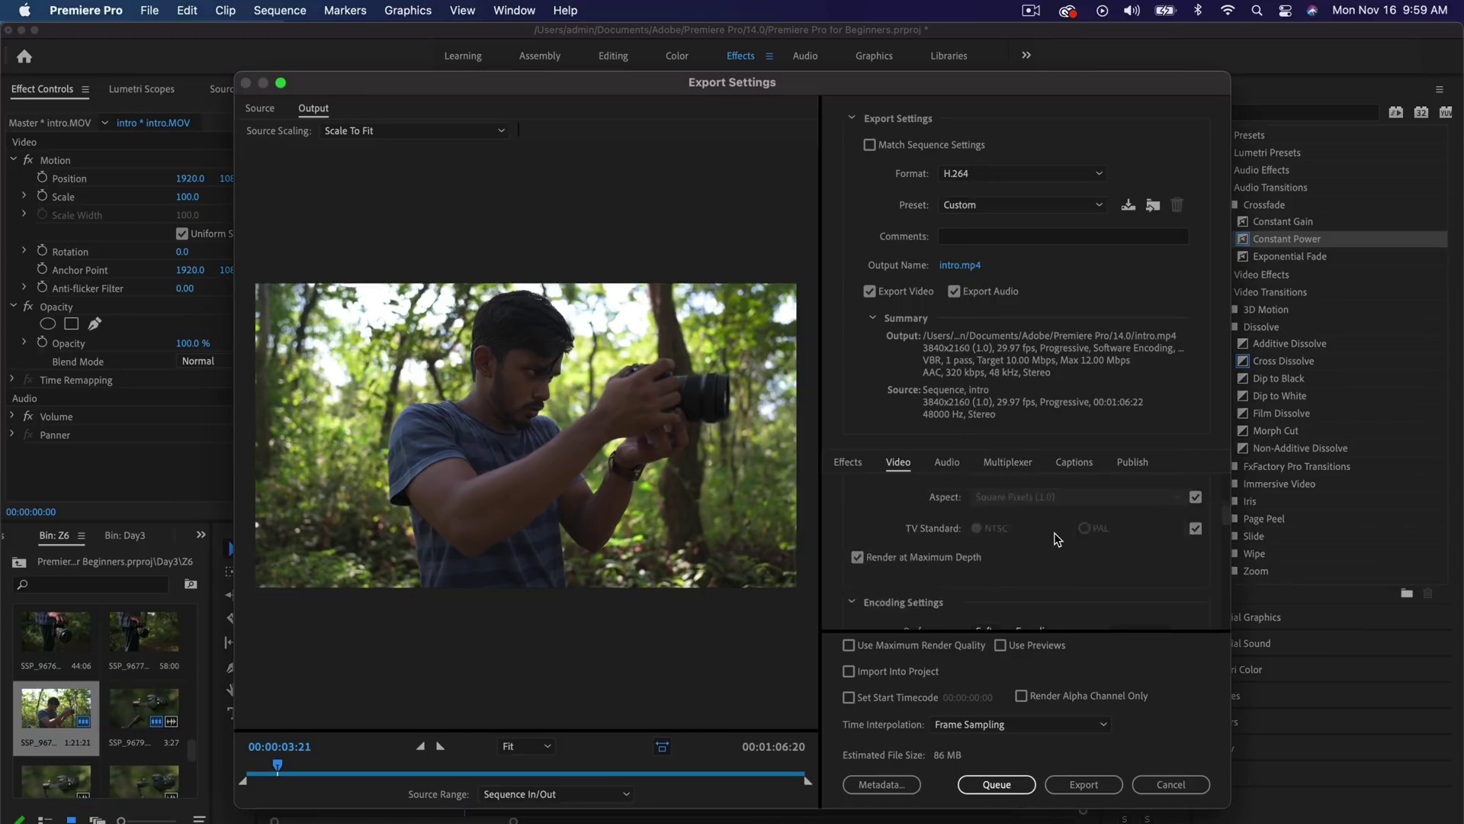
scroll(1057, 539, "down", 5)
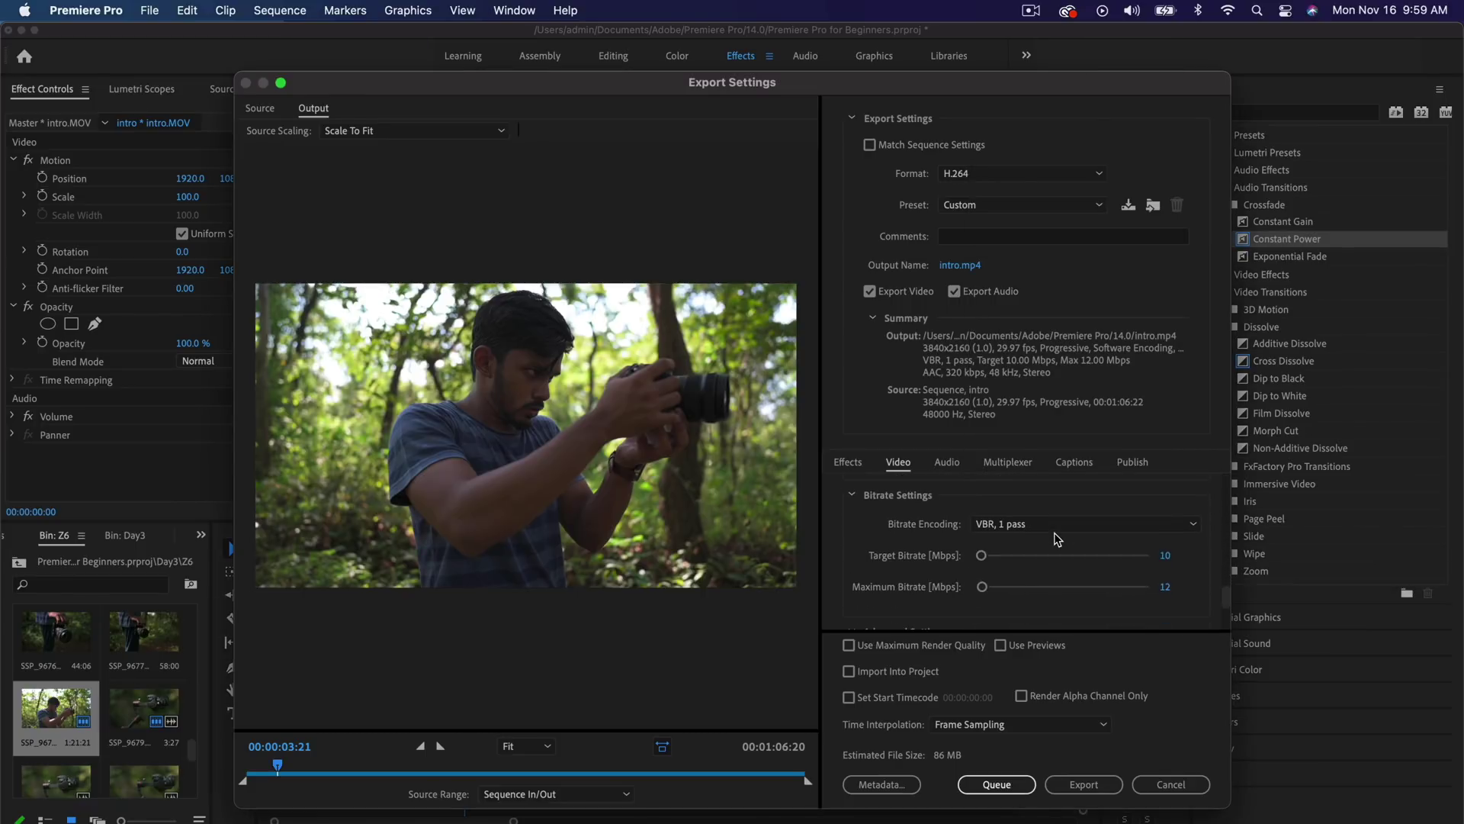
left_click(1054, 529)
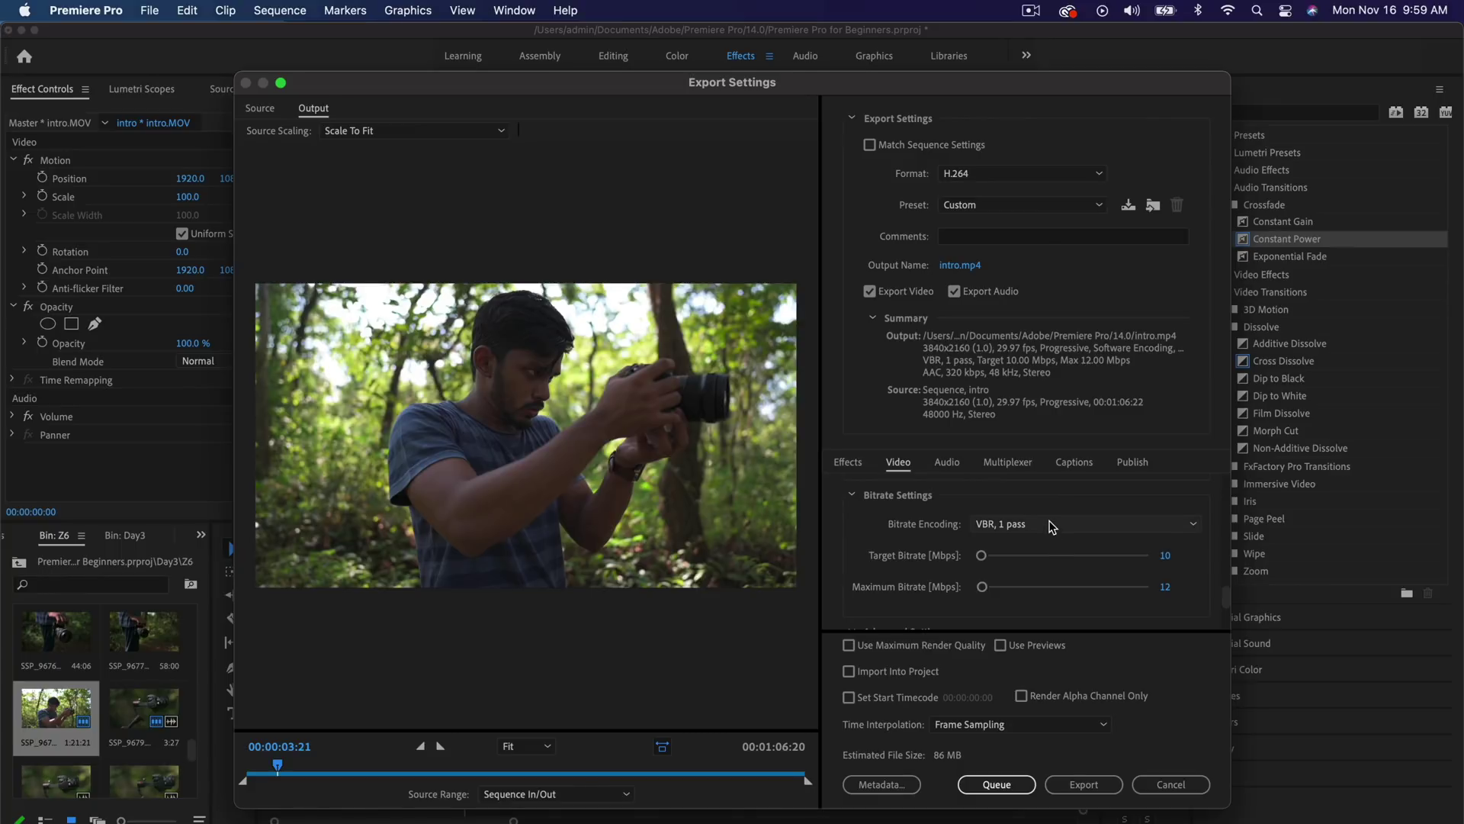
left_click(1046, 543)
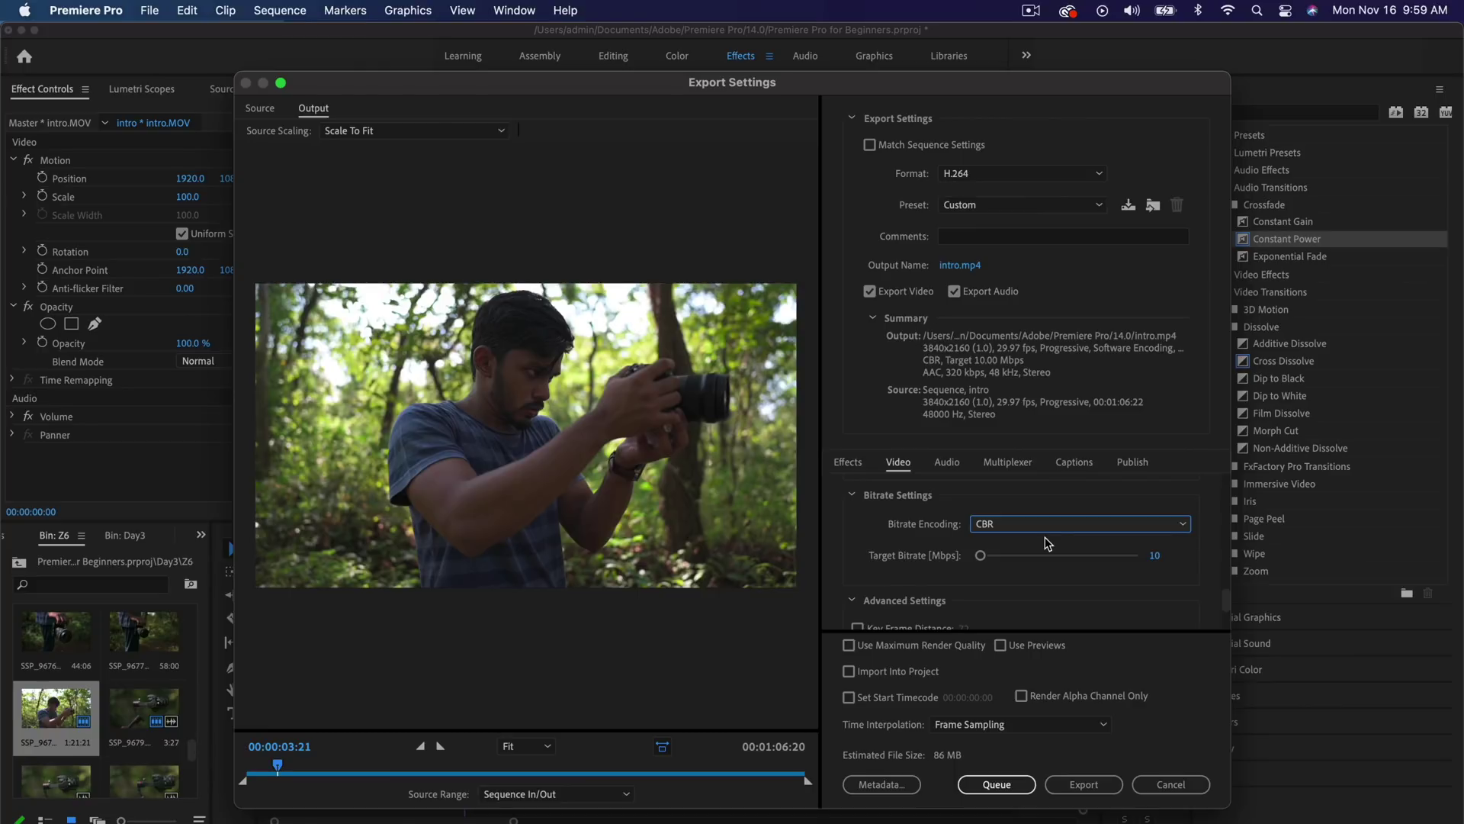
mouse_move(981, 555)
left_mouse_down()
mouse_move(1006, 558)
mouse_move(990, 562)
left_mouse_up()
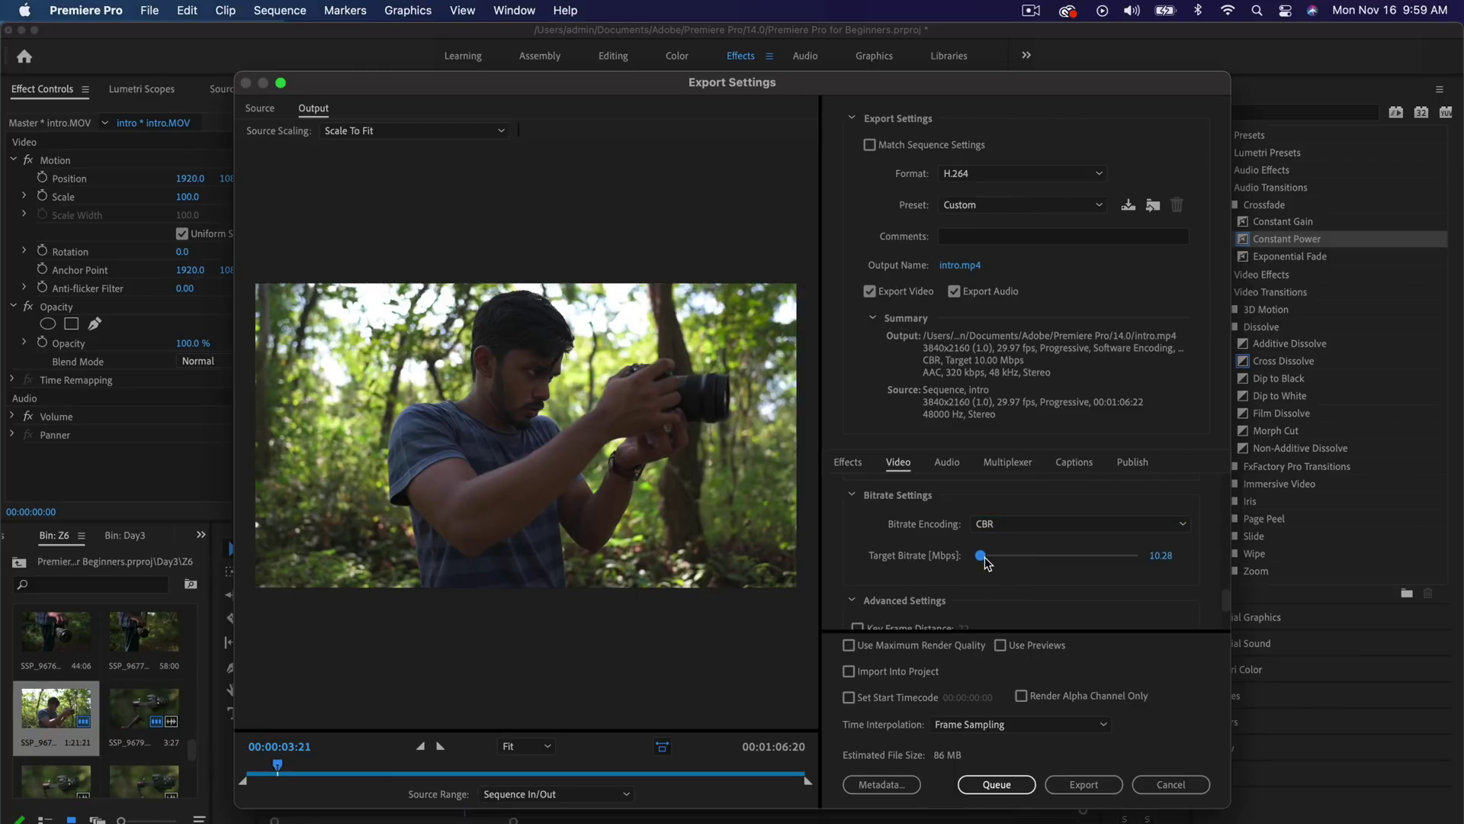
left_click_drag(991, 563, 1018, 561)
left_click(1160, 555)
Set Target Bitrate to 65 Mbps and enable Use Maximum Render Quality.
type("65")
key("Return")
scroll(1142, 594, "down", 3)
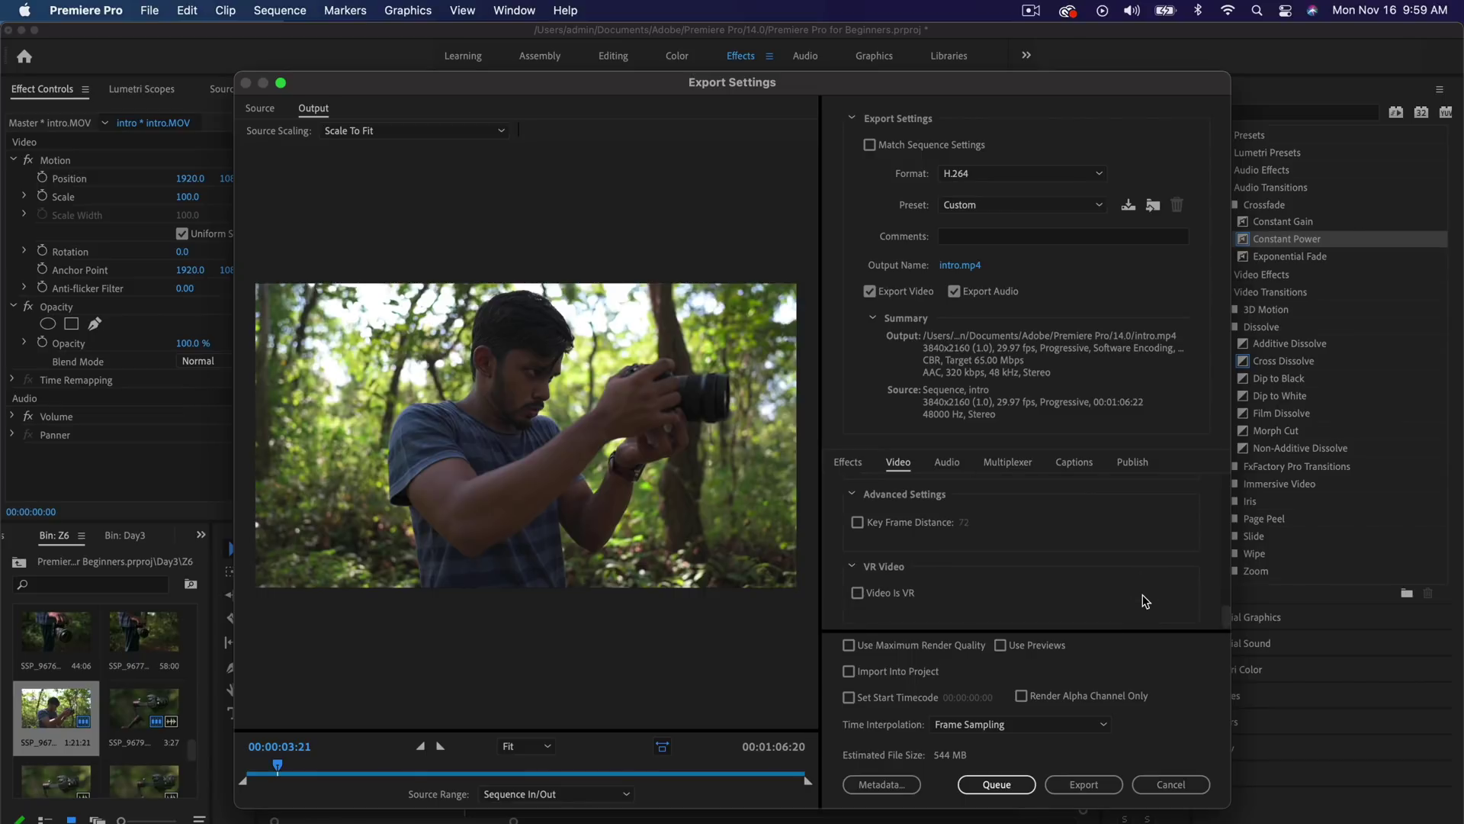
left_click(959, 646)
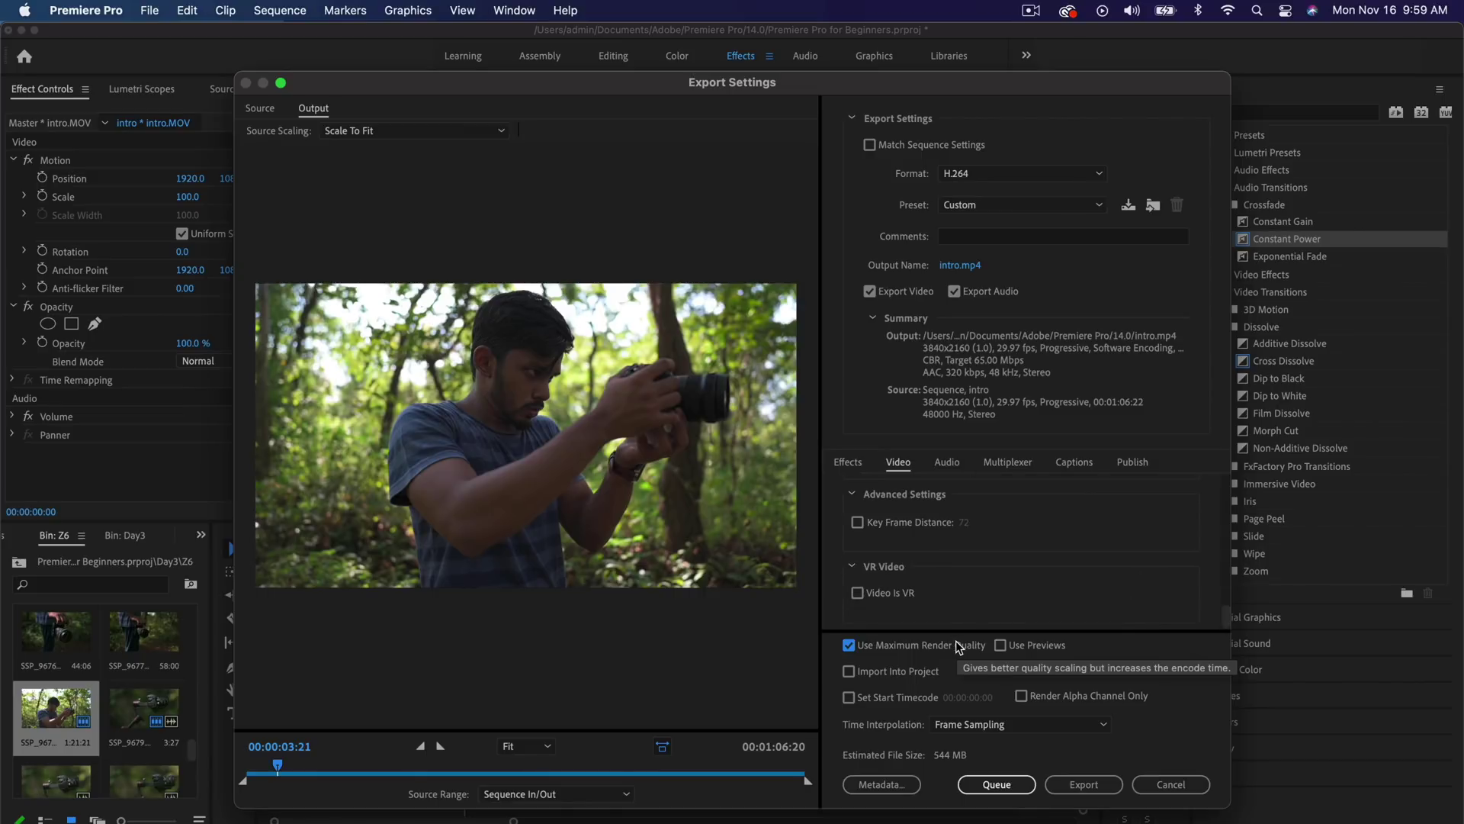
Save the export settings as a preset named 'Export Settings'.
left_click(1129, 204)
type("Export")
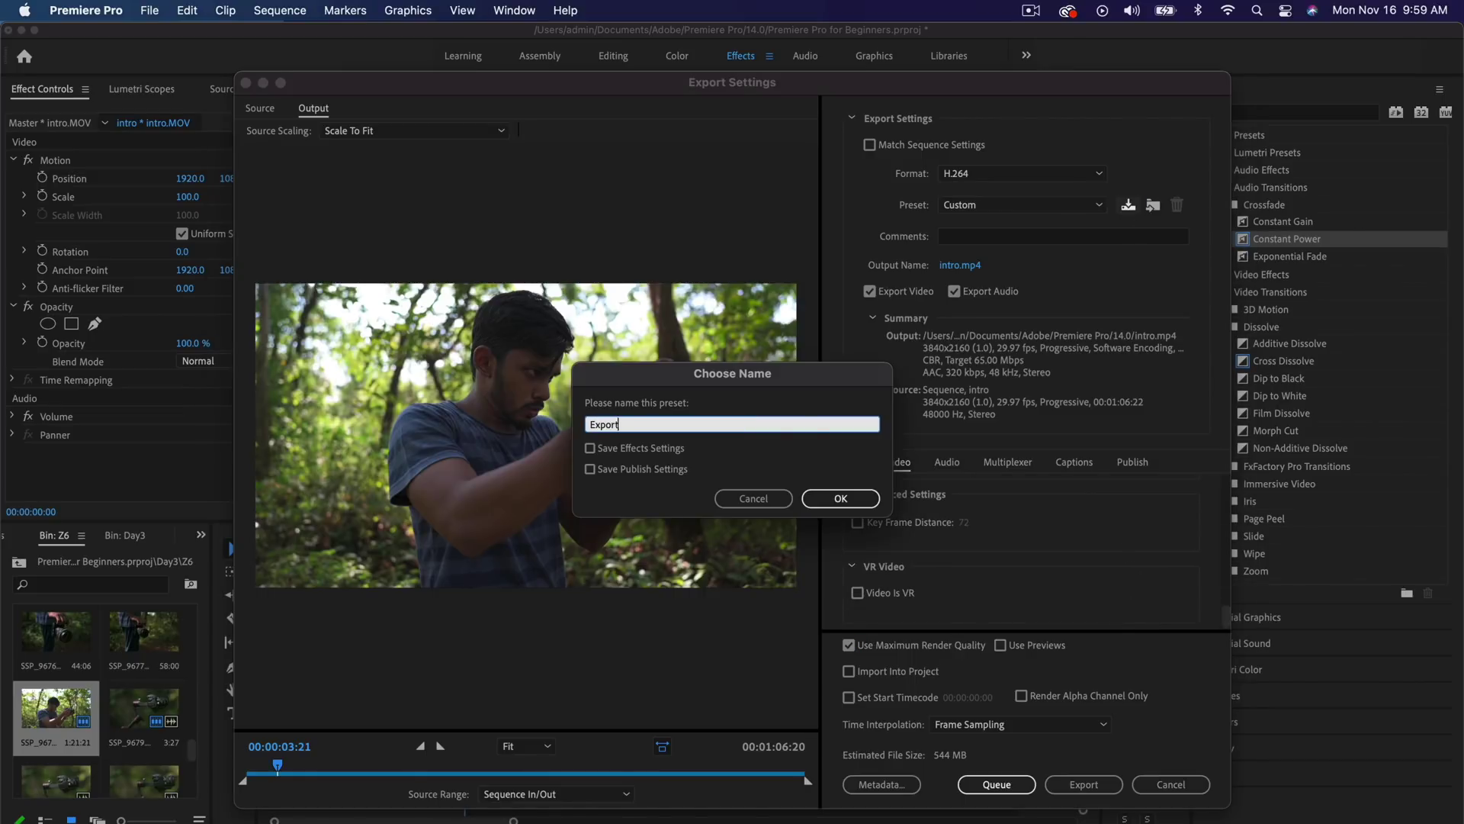
type(" Settings")
left_click(840, 498)
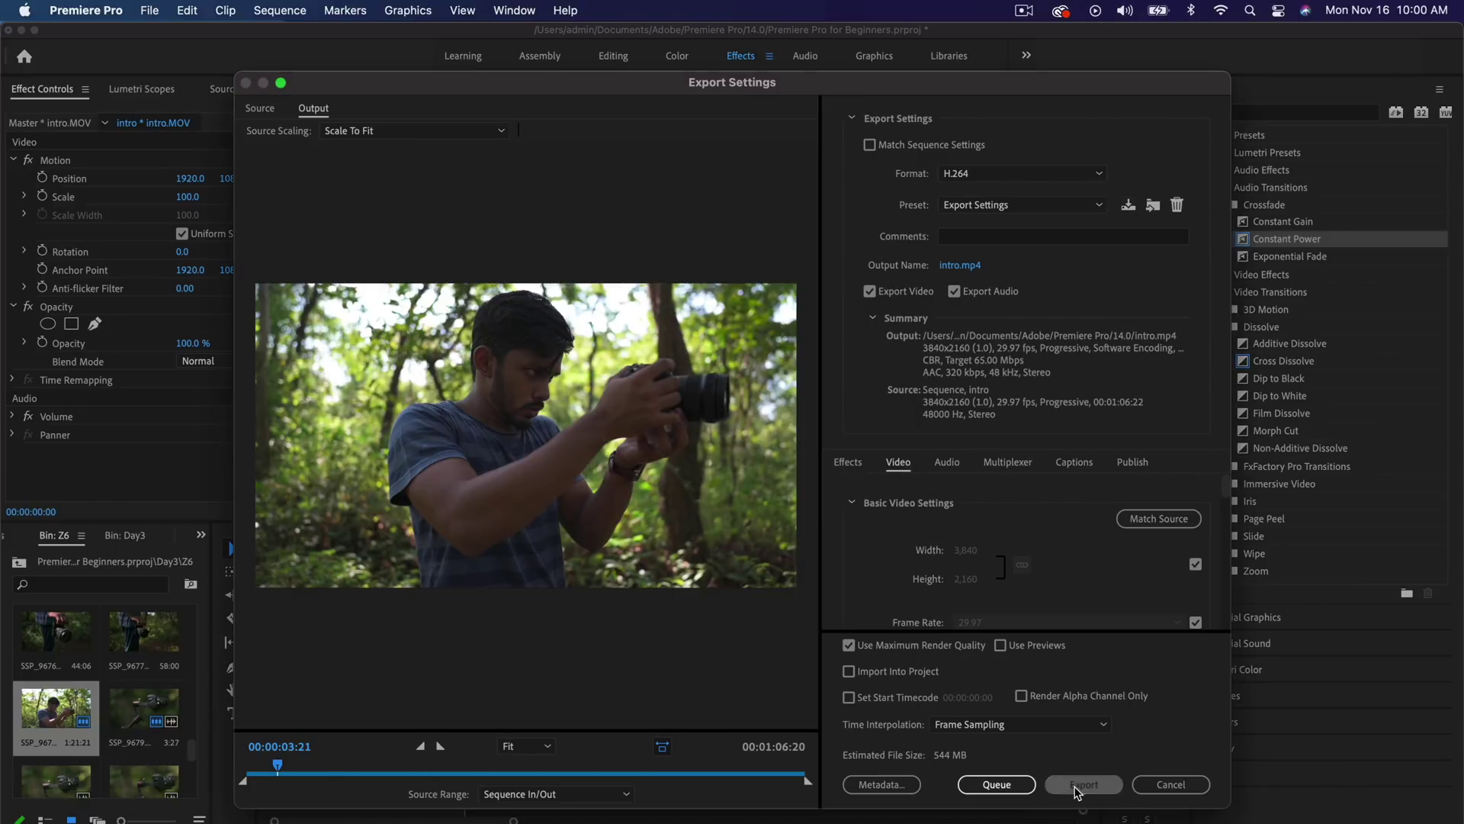